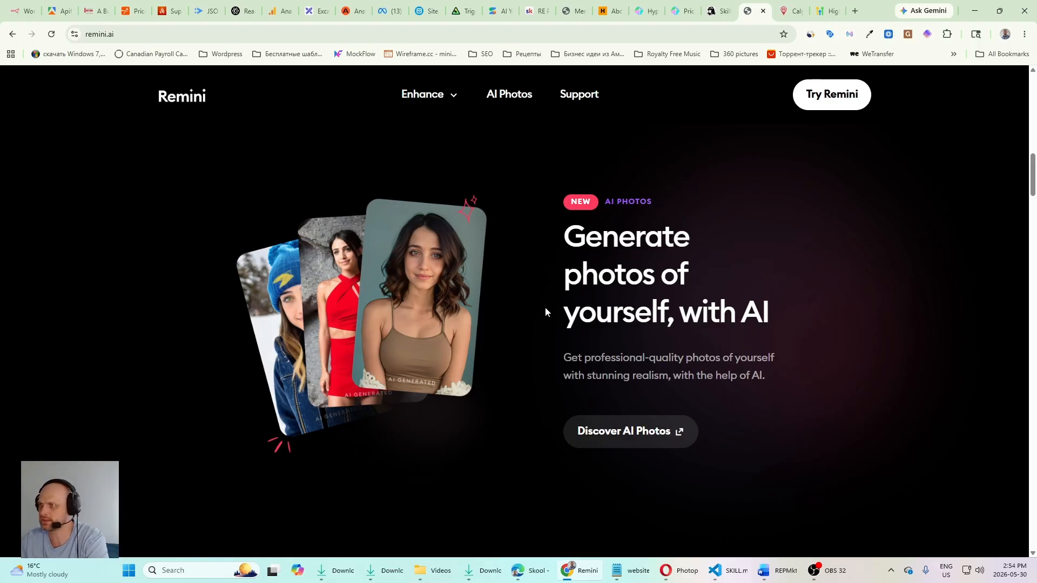
Step: Switch to VS Code and open the Free Headshots Landing Page thread in Augment at its first prompt
key("ctrl+Tab")
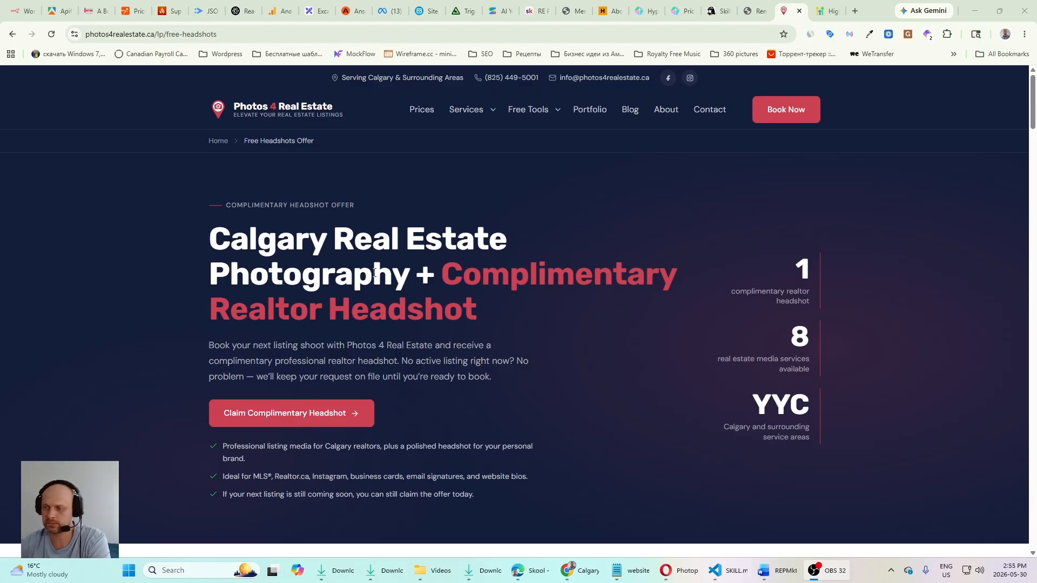
key("alt+Tab")
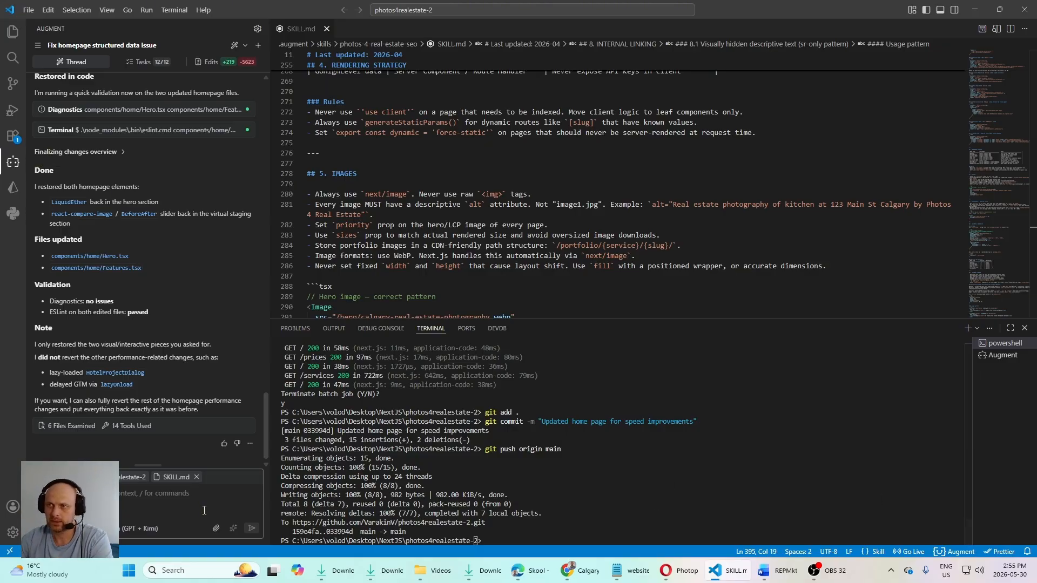
left_click(37, 45)
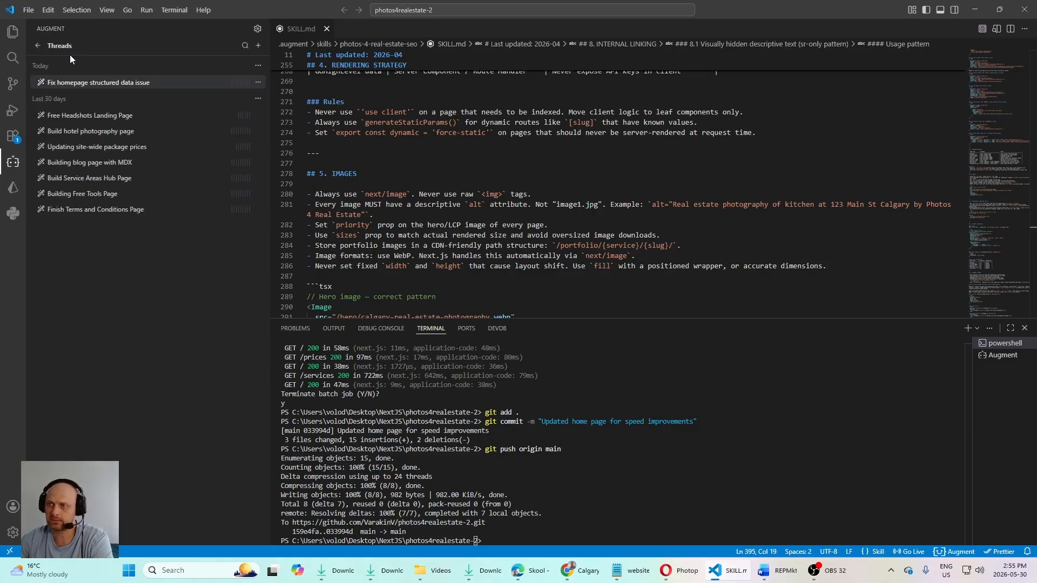
left_click(86, 116)
scroll(178, 227, "up", 15)
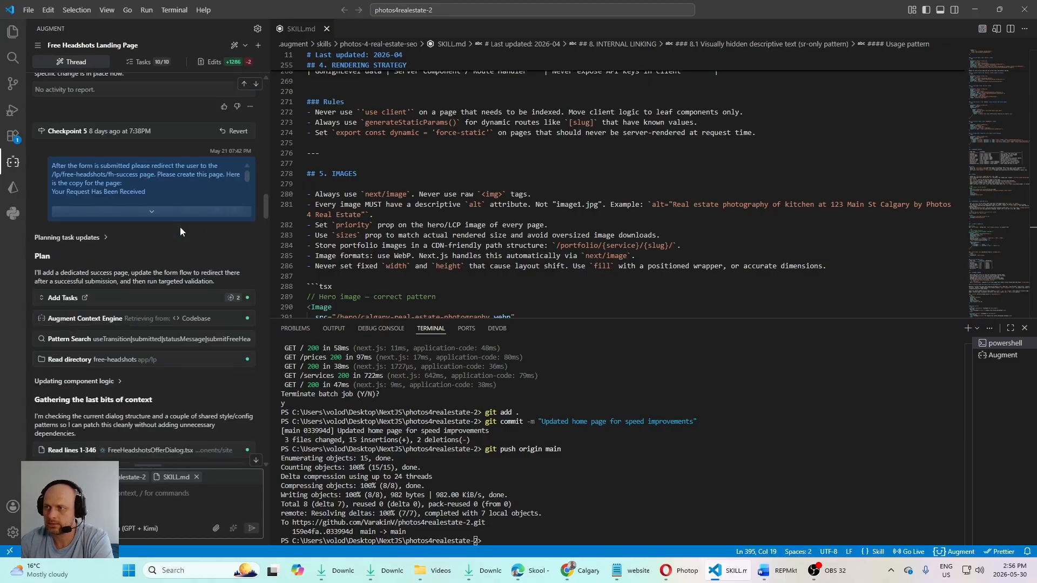
scroll(238, 194, "up", 10)
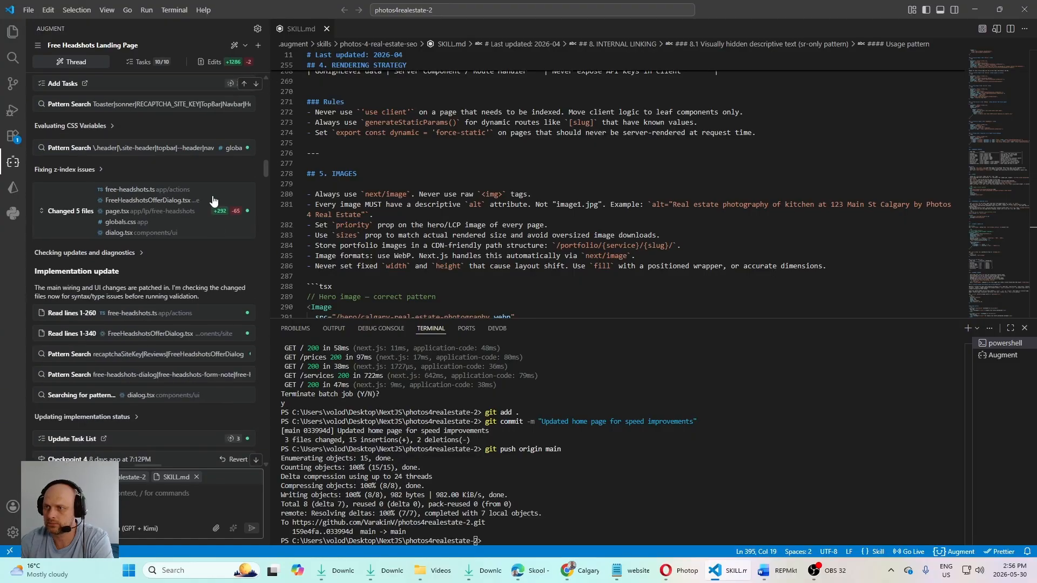
scroll(212, 195, "up", 15)
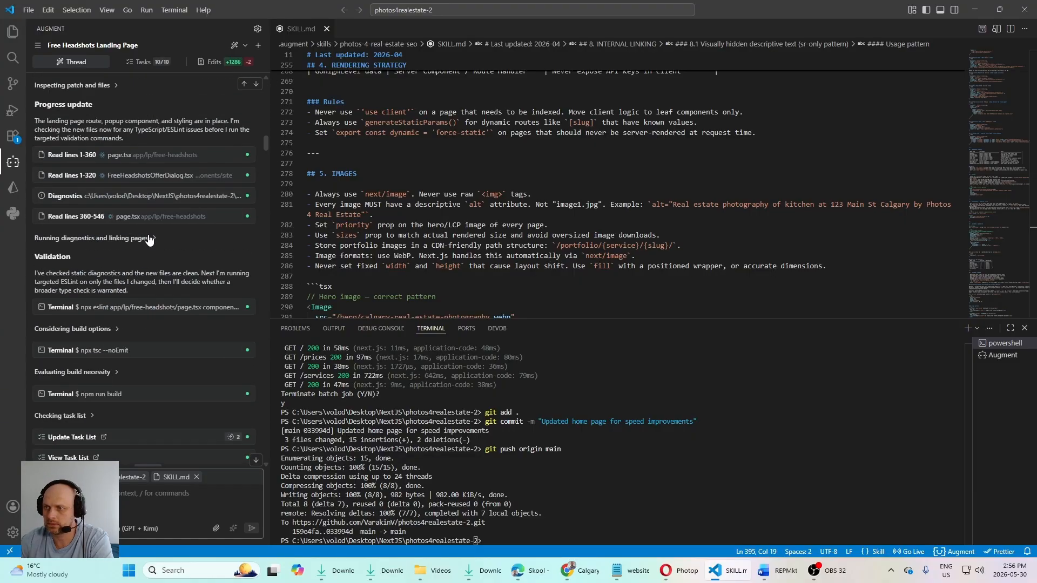
scroll(163, 201, "up", 15)
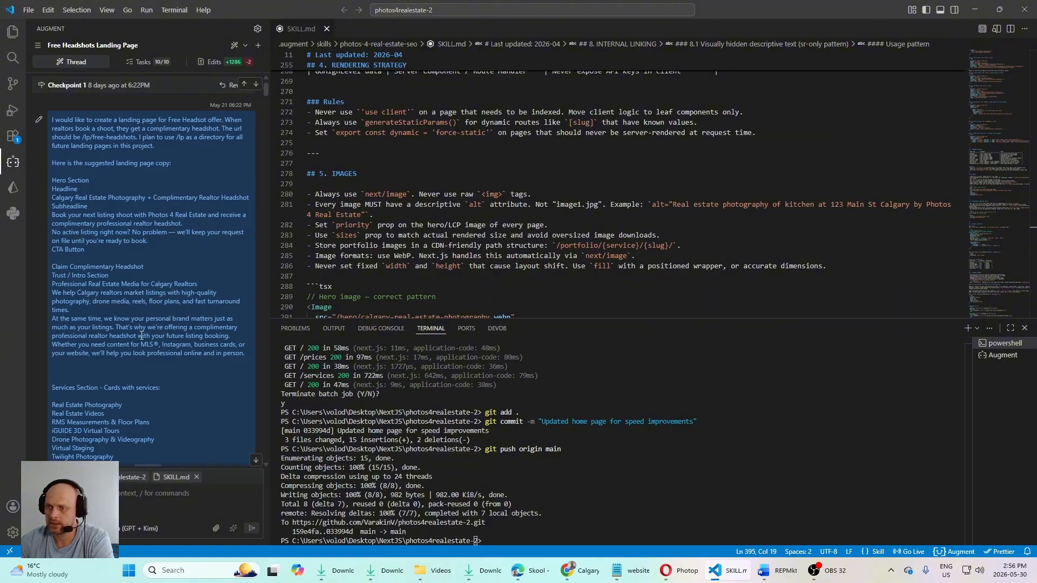
Step: Read the original landing page prompt, from the hero copy to the popup form fields and the instruction about not wiring the form to email
scroll(136, 318, "down", 17)
scroll(136, 318, "up", 7)
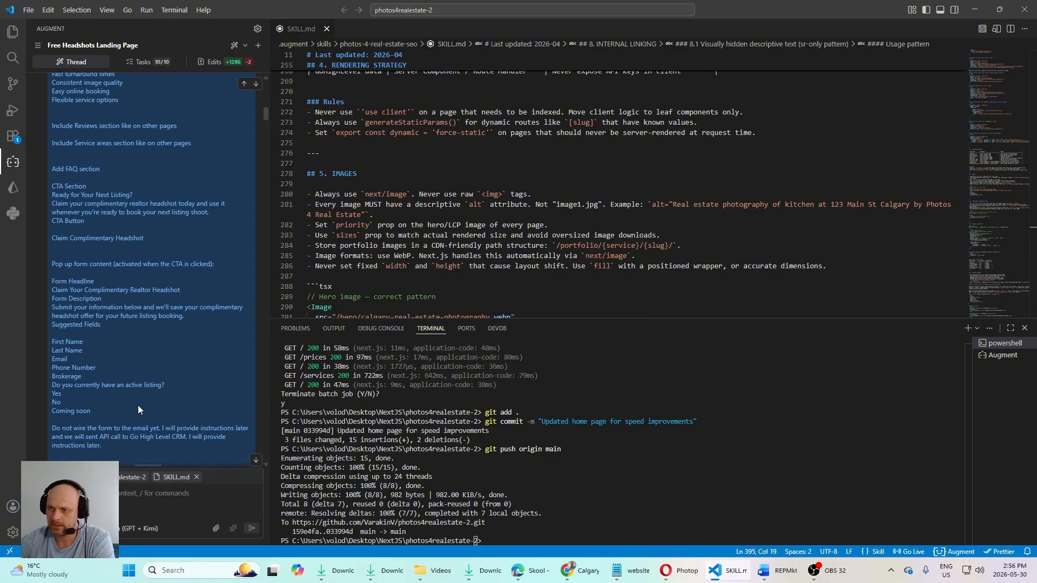
scroll(138, 407, "down", 4)
scroll(122, 329, "up", 15)
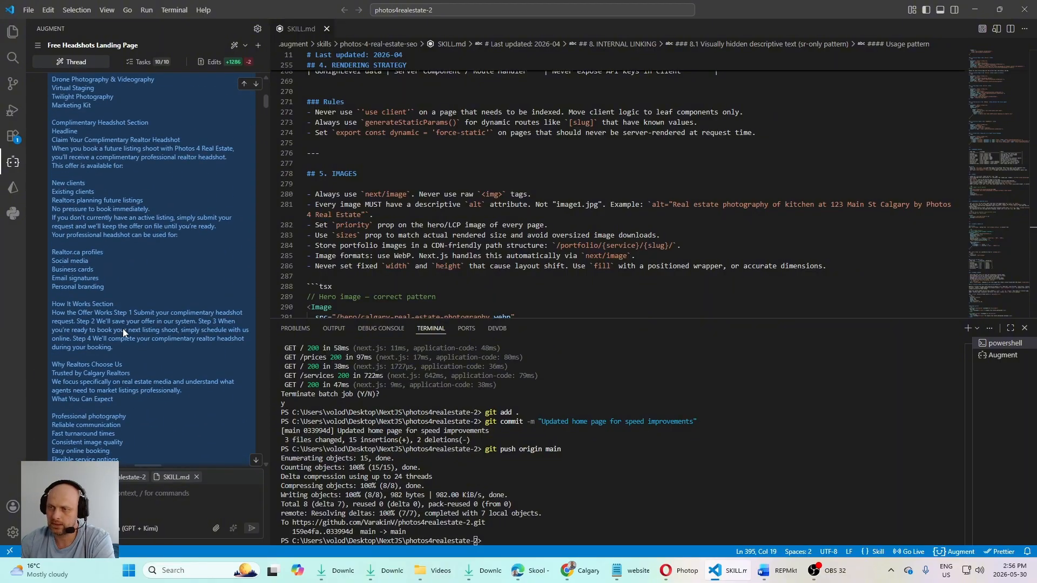
scroll(125, 316, "up", 3)
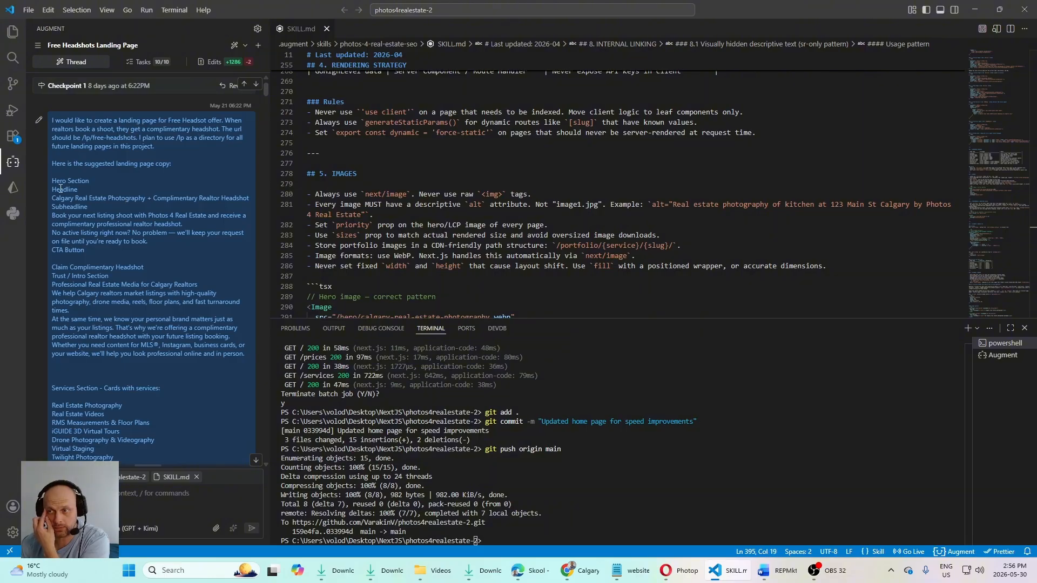
scroll(97, 207, "down", 3)
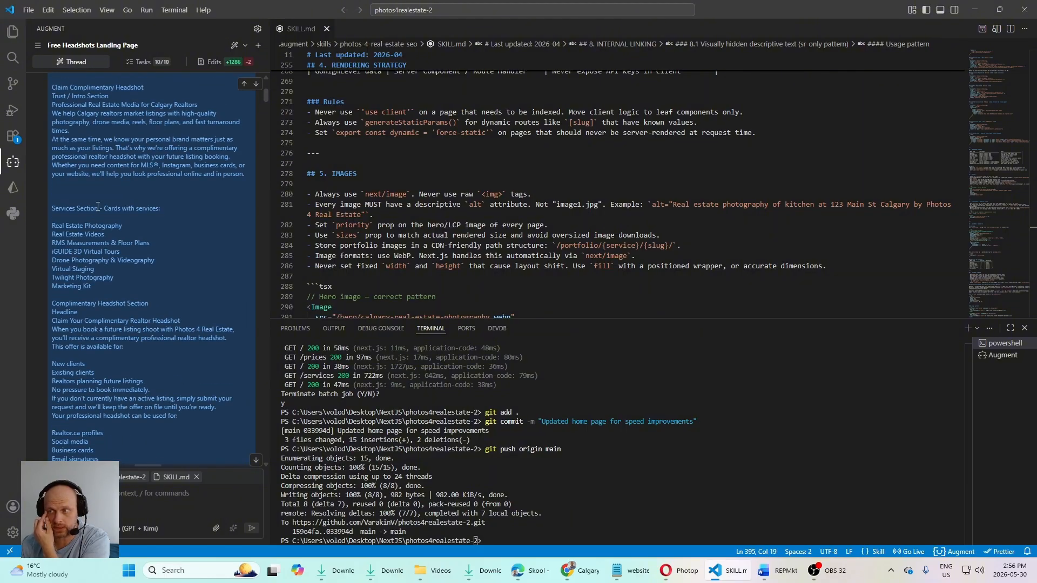
scroll(103, 194, "up", 3)
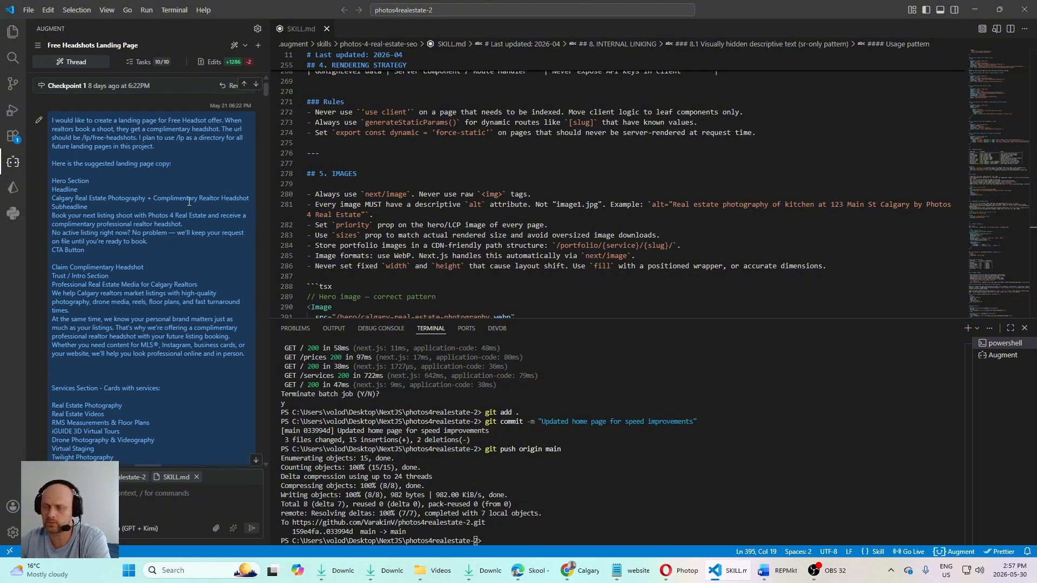
scroll(187, 157, "down", 3)
scroll(104, 270, "down", 2)
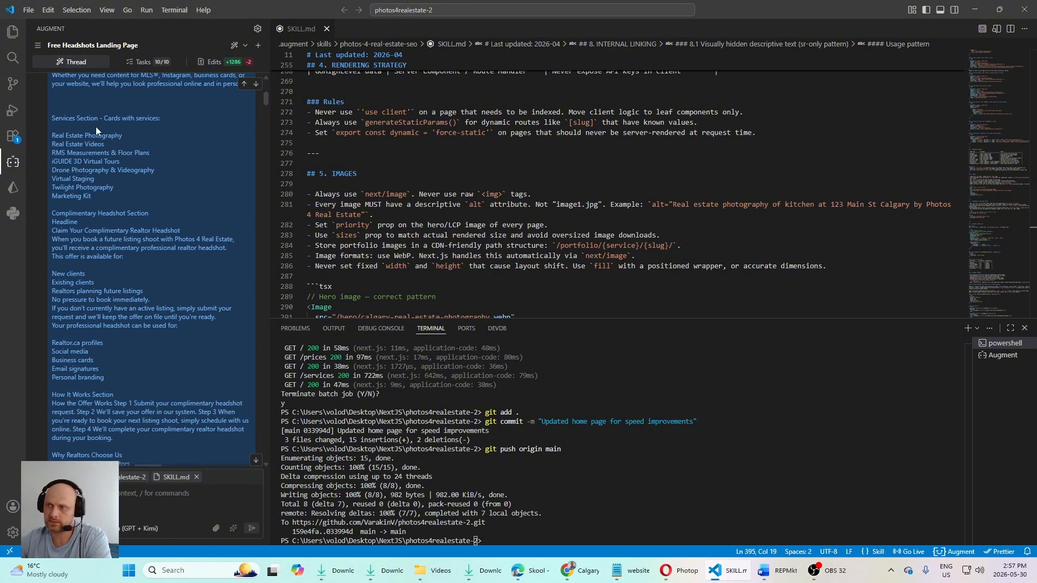
scroll(77, 216, "down", 8)
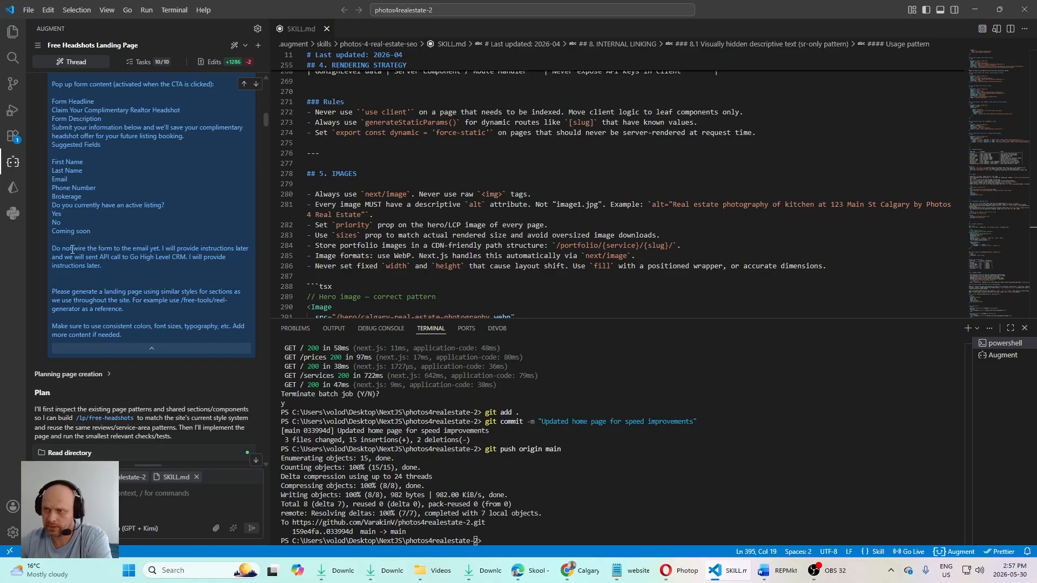
left_click_drag(63, 247, 132, 247)
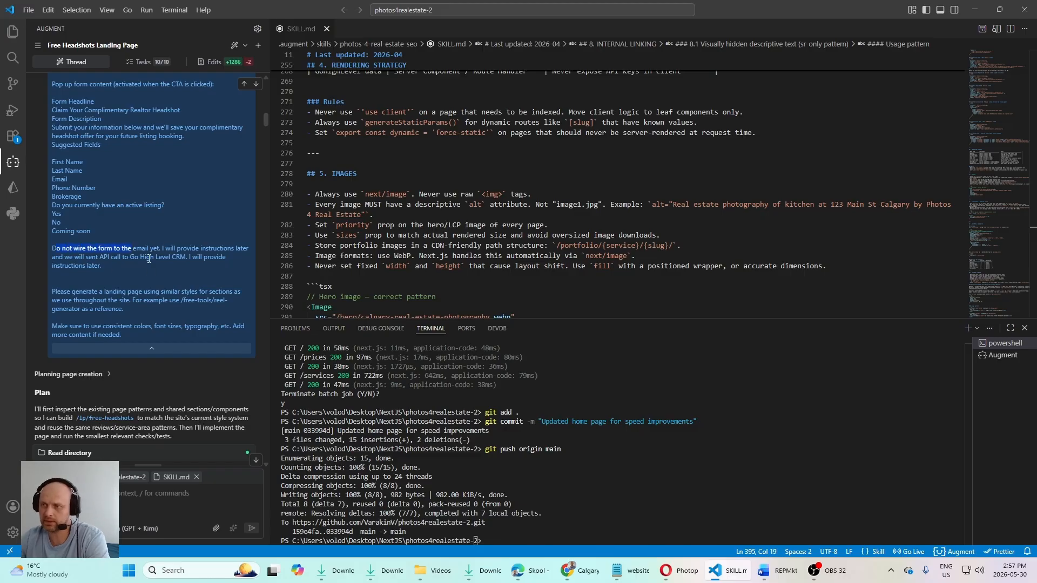
left_click(190, 274)
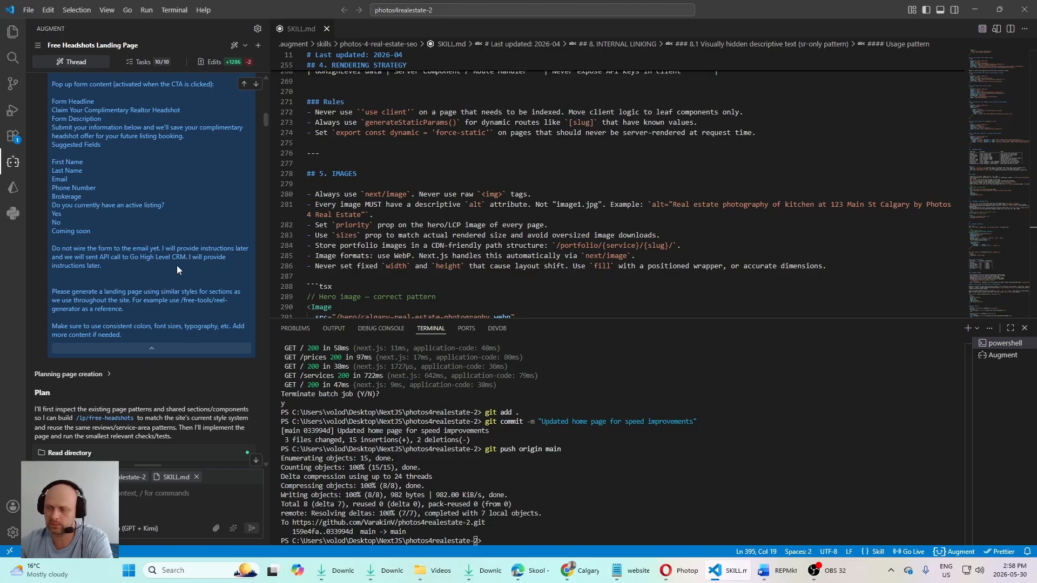
Step: Review the agent's plan, findings and validation log that follow the landing page prompt
left_click(121, 348)
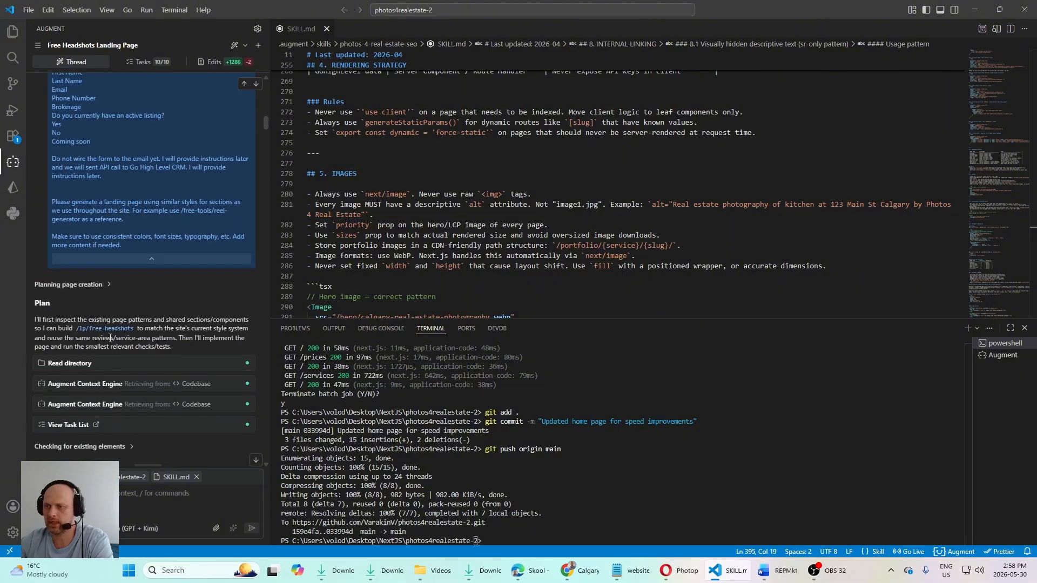
scroll(103, 221, "down", 3)
scroll(103, 221, "down", 2)
scroll(103, 221, "down", 10)
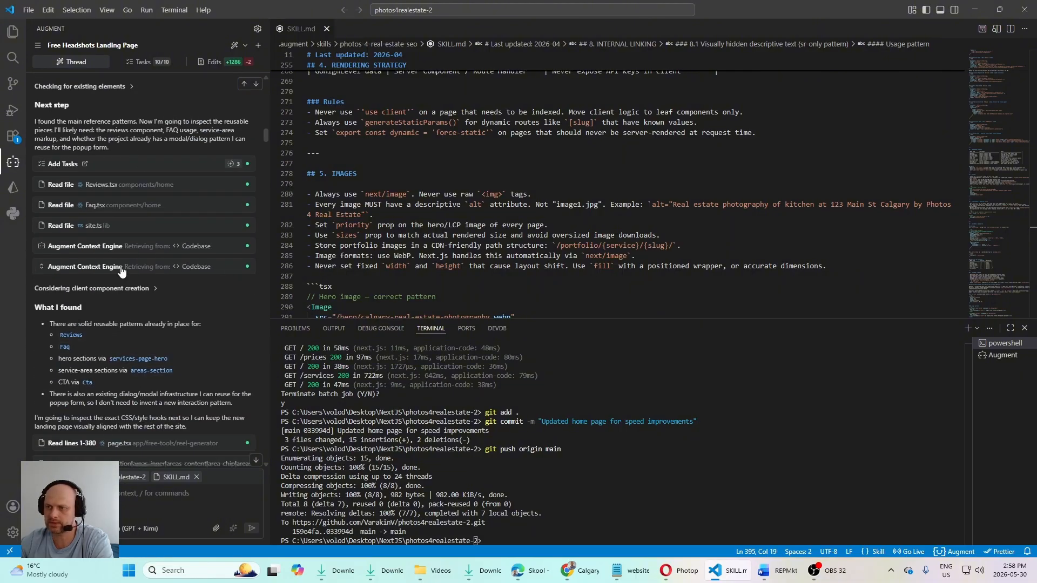
scroll(124, 298, "down", 10)
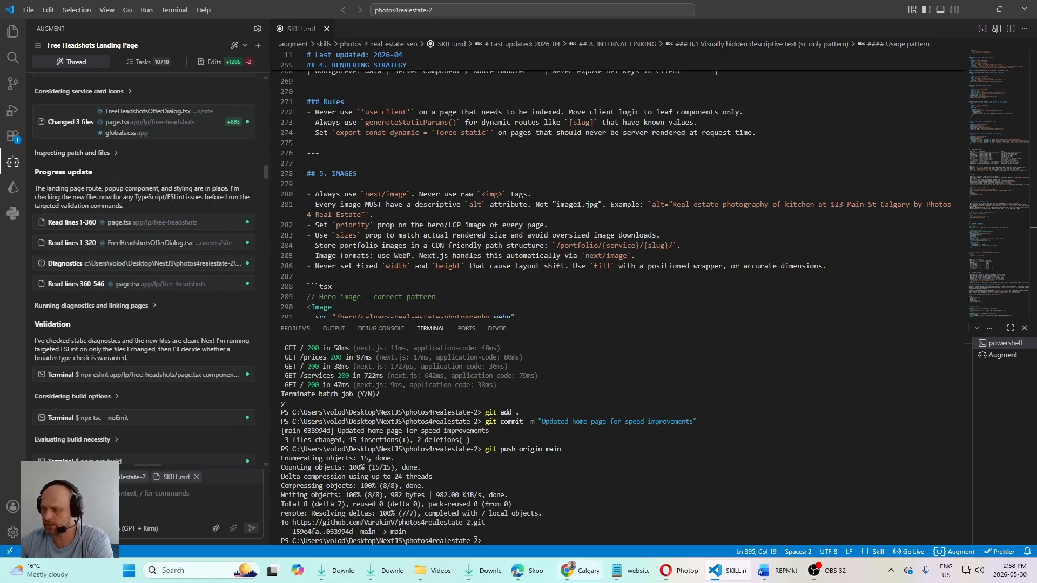
Step: Switch to Chrome and examine the free-headshots landing page from the hero section through services and offer steps to the client reviews
left_click(594, 572)
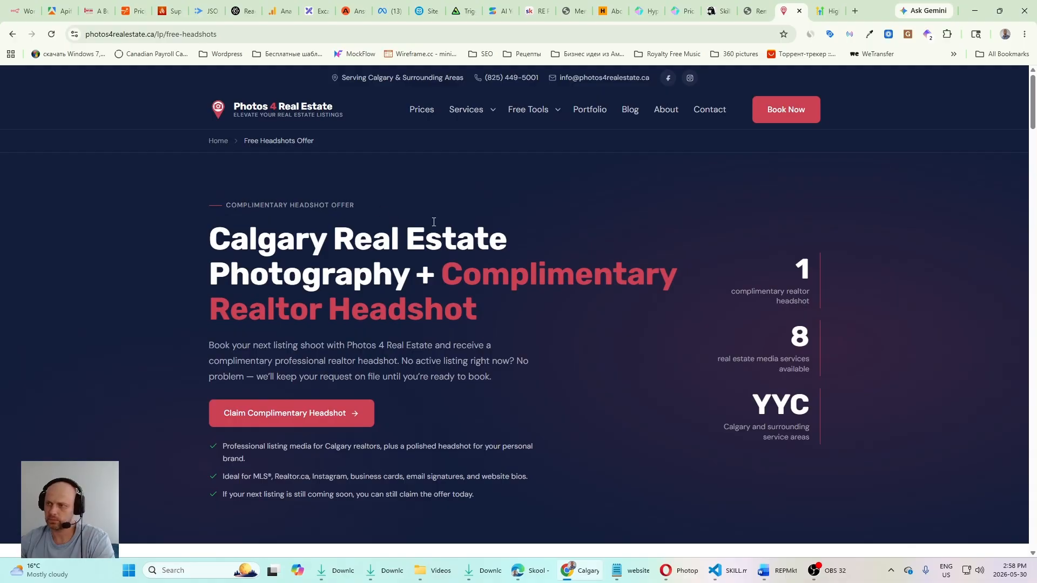
scroll(434, 222, "down", 5)
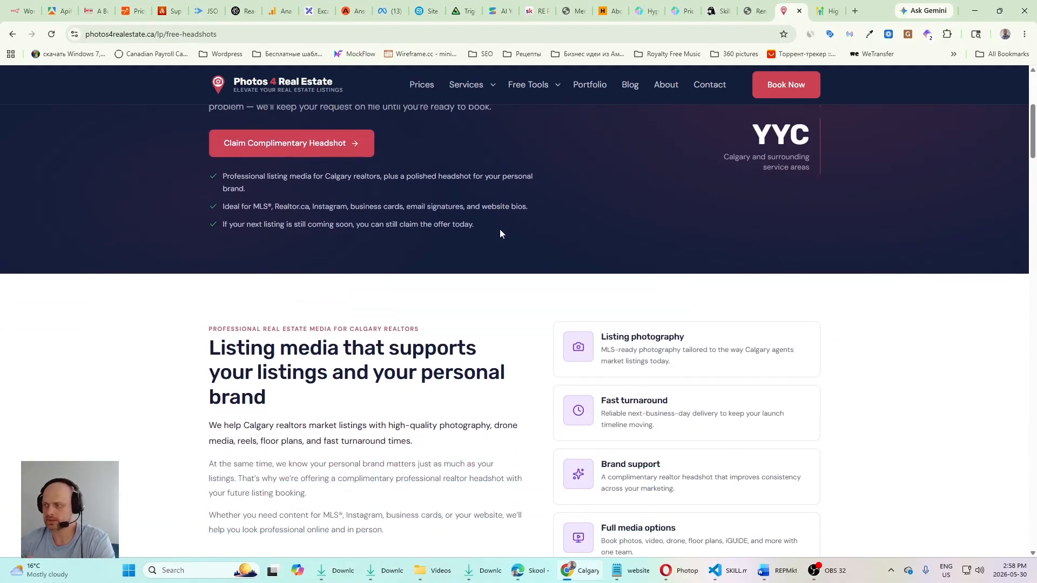
scroll(500, 234, "down", 7)
scroll(270, 273, "down", 3)
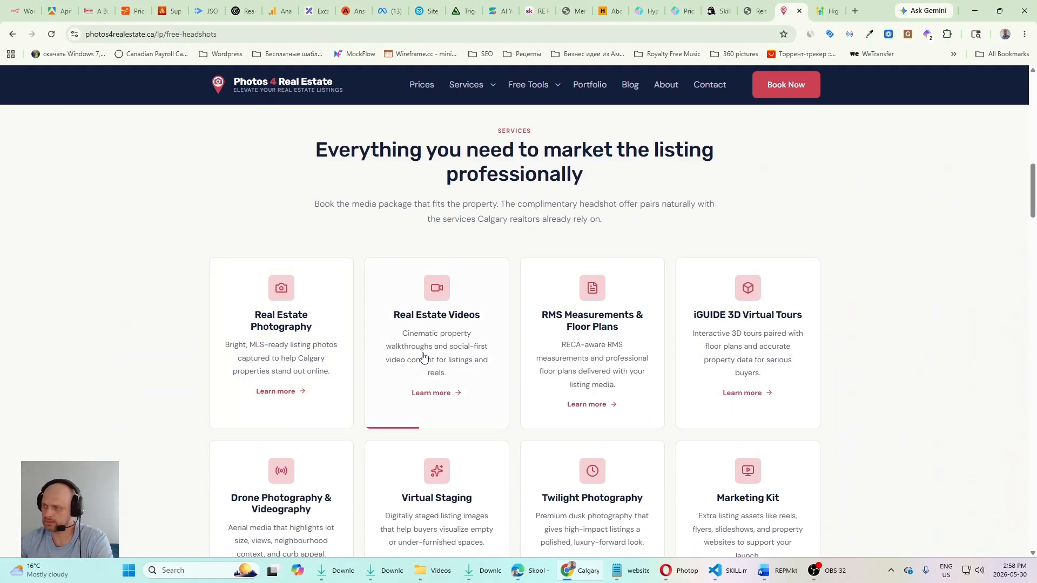
scroll(385, 324, "down", 3)
scroll(302, 275, "down", 3)
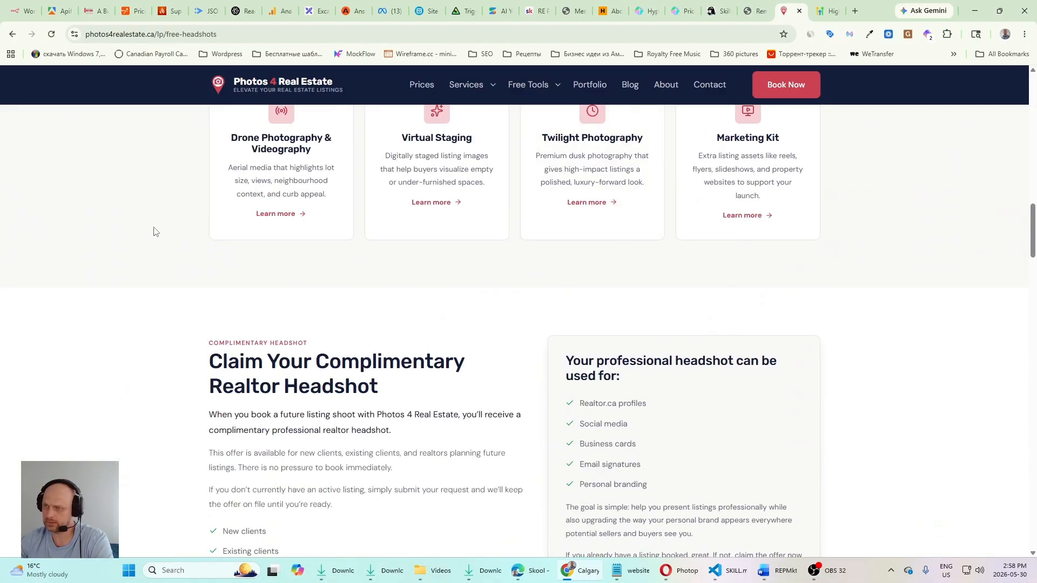
scroll(389, 319, "down", 3)
scroll(470, 334, "down", 5)
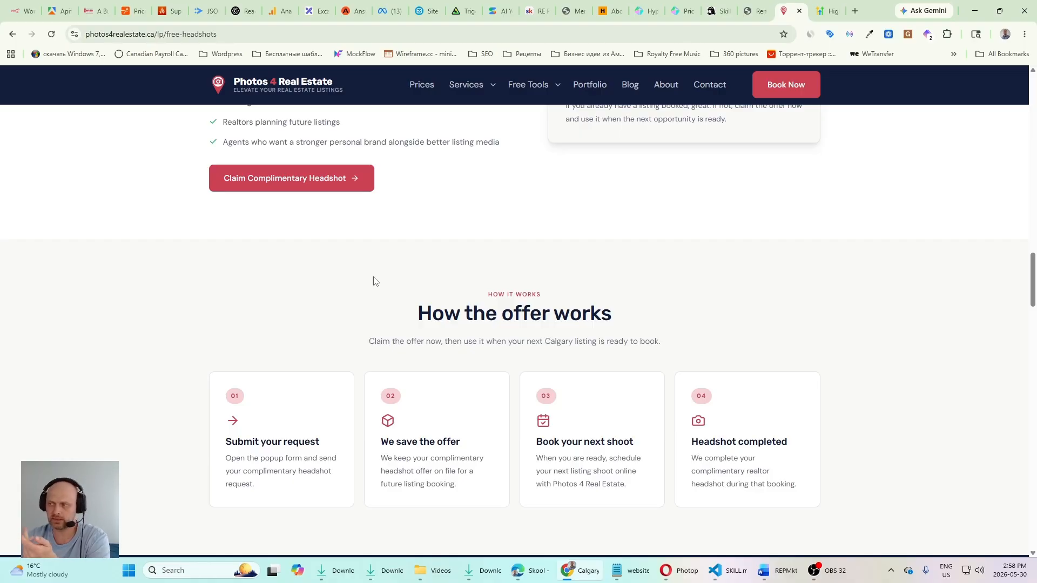
scroll(375, 280, "down", 10)
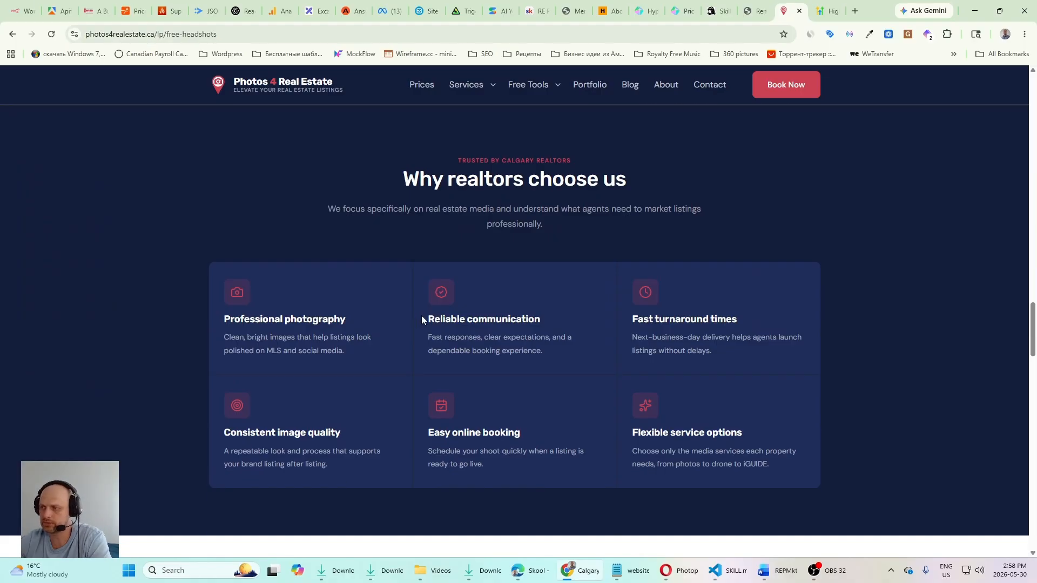
scroll(532, 274, "down", 3)
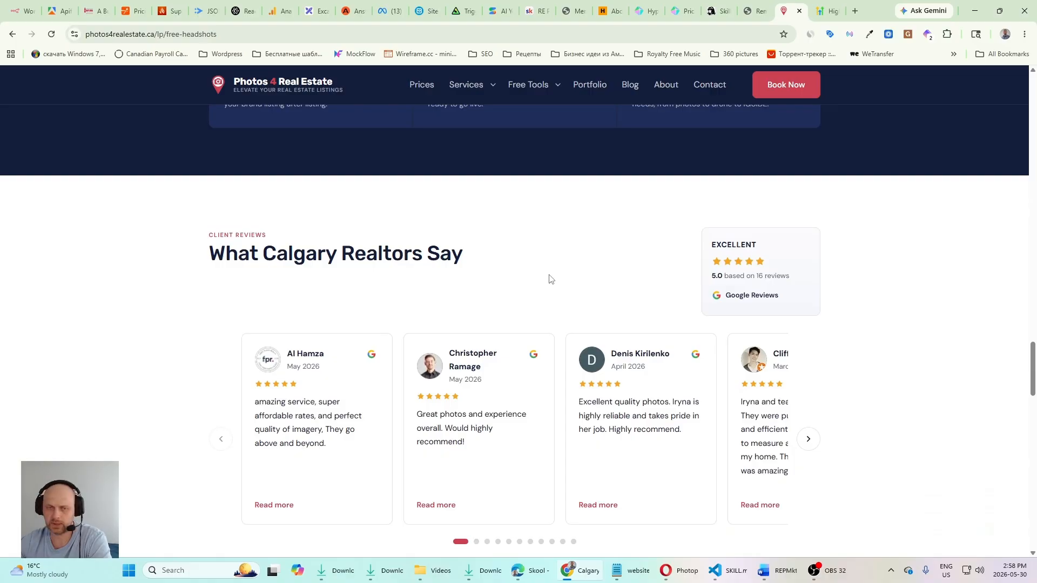
Step: Advance the client reviews carousel several times under the "What Calgary Realtors Say" heading
left_click(808, 438)
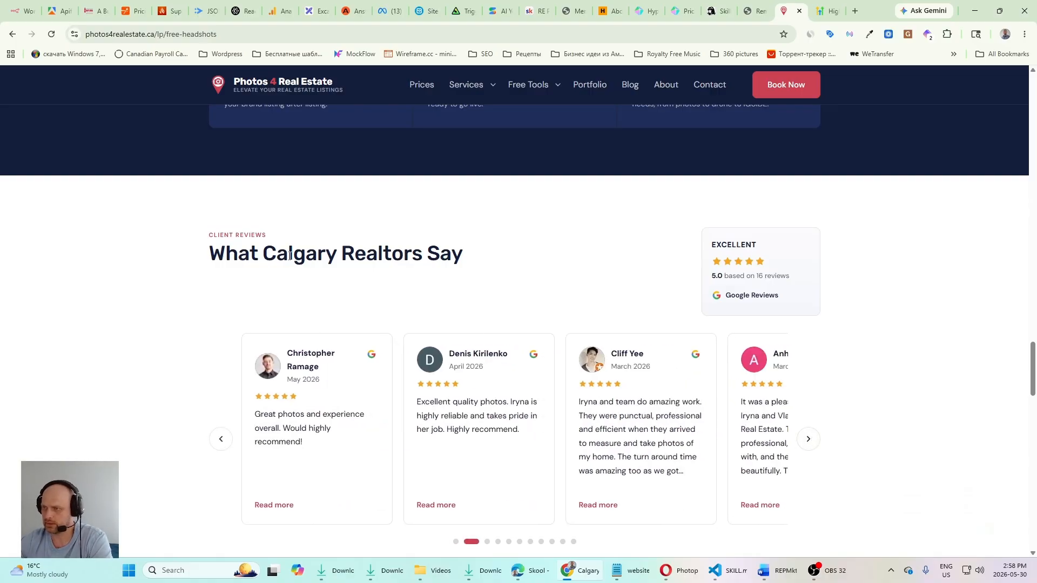
left_click_drag(476, 270, 293, 255)
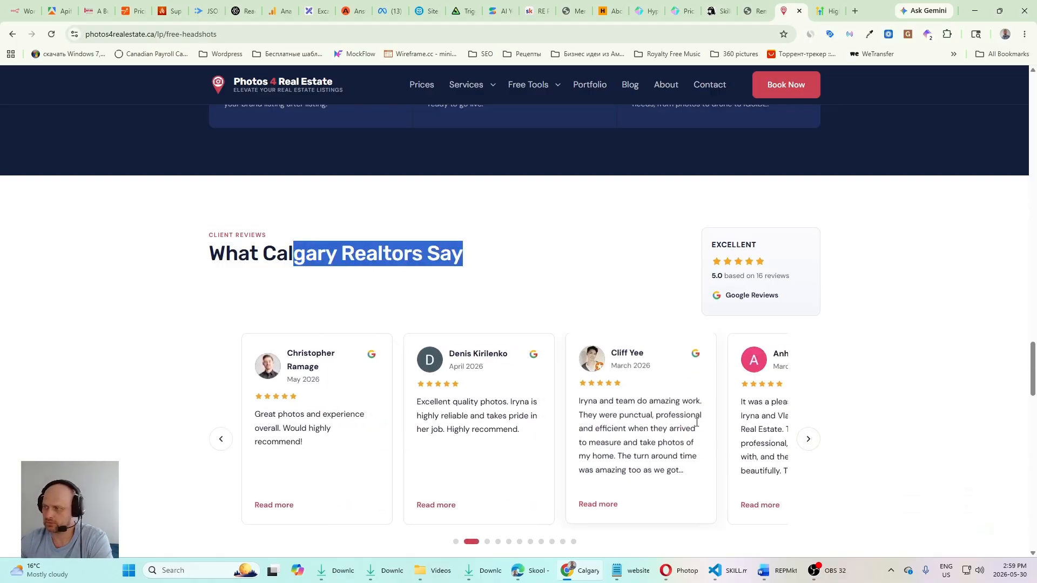
left_click(810, 440)
left_click(810, 440)
Step: Check the service areas section and expand the FAQ questions about having an active listing and how quickly listing media is delivered
scroll(555, 363, "down", 10)
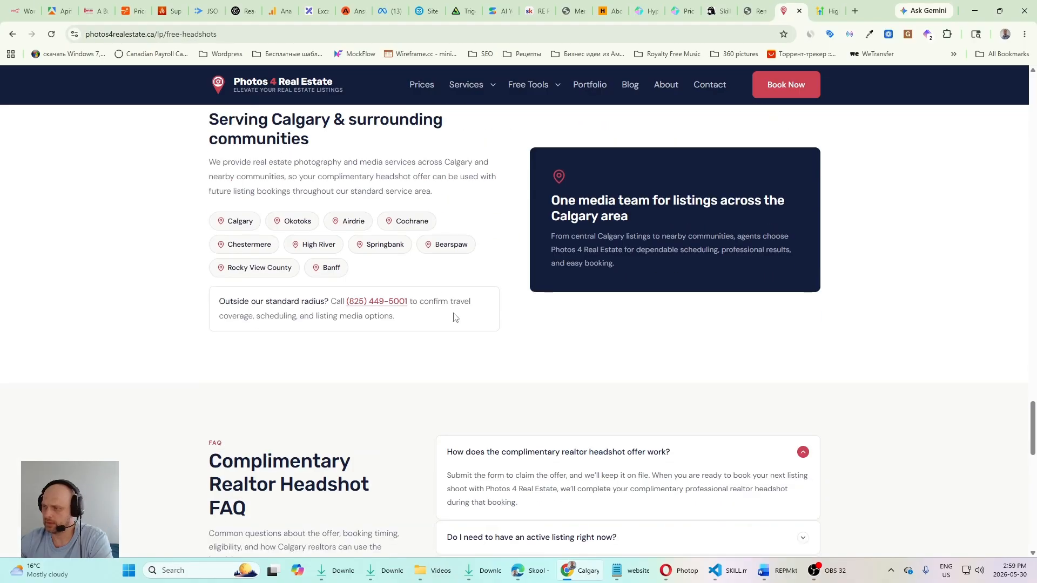
scroll(440, 270, "up", 2)
scroll(412, 307, "down", 5)
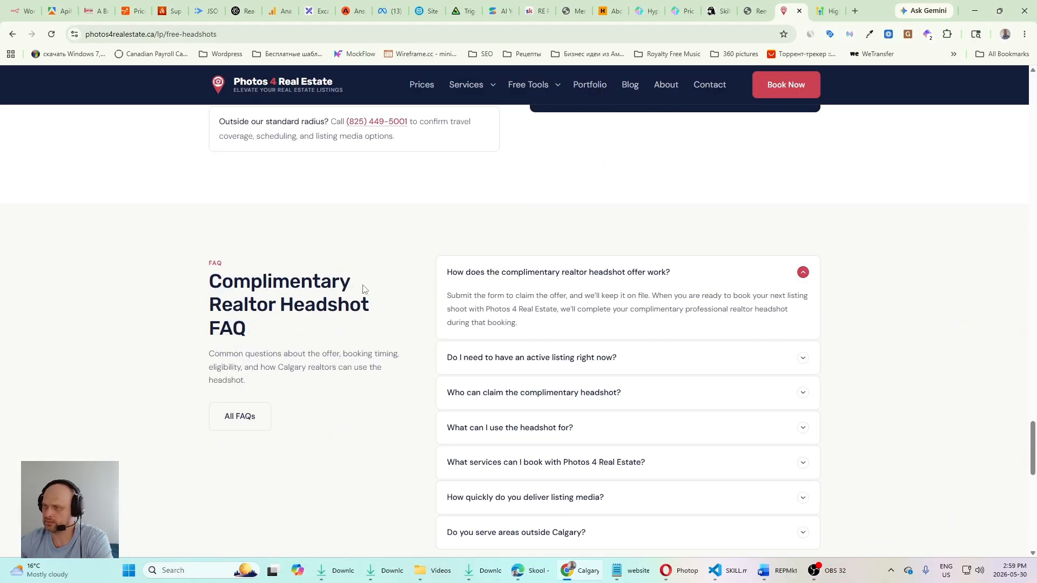
left_click(678, 360)
scroll(640, 377, "down", 5)
left_click(628, 222)
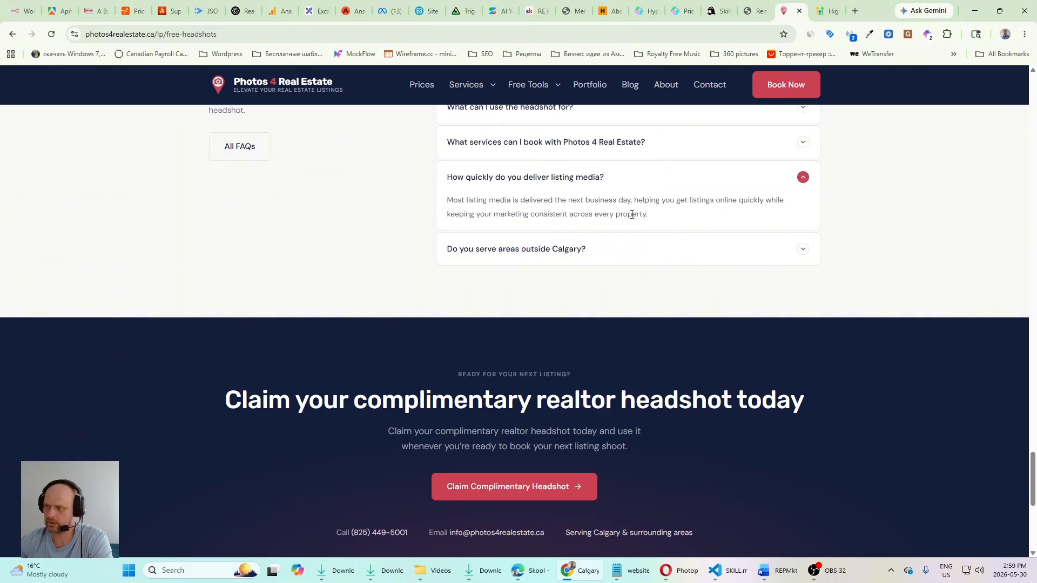
Step: Open the Claim Complimentary Headshot form from the hero section, close it and reload the landing page
scroll(284, 338, "up", 20)
scroll(284, 337, "up", 4)
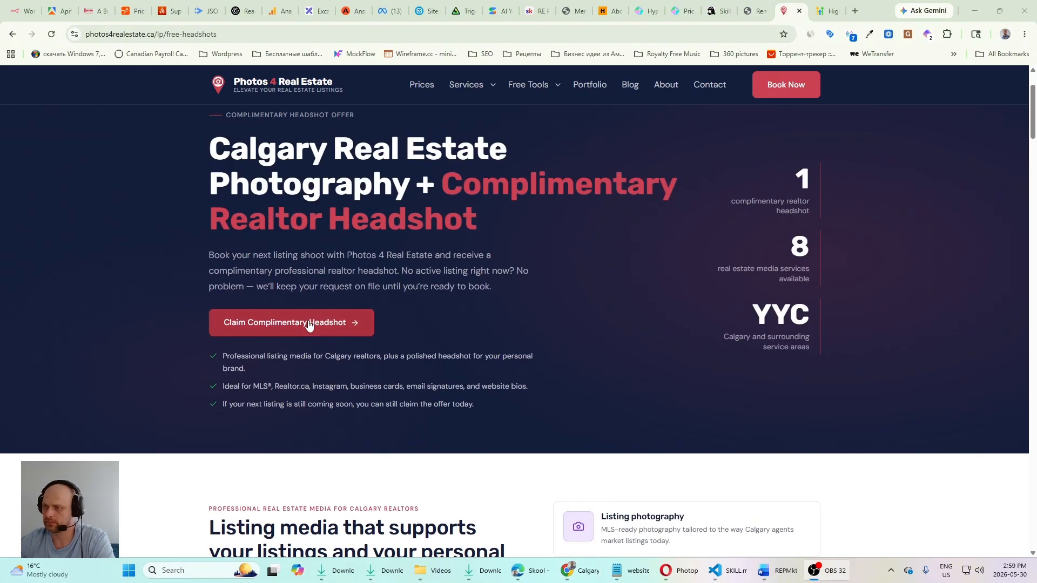
left_click(286, 331)
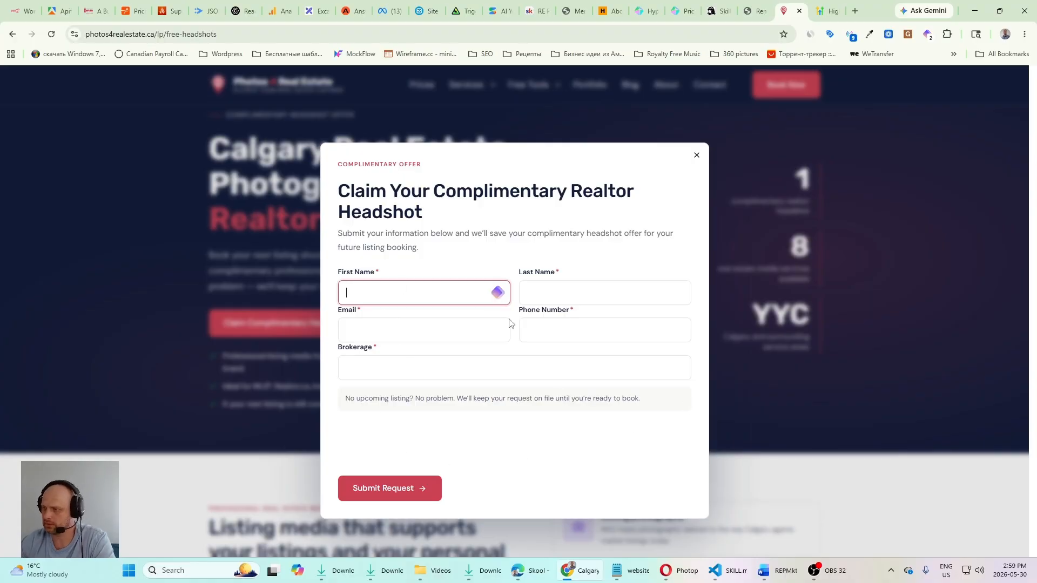
left_click(697, 158)
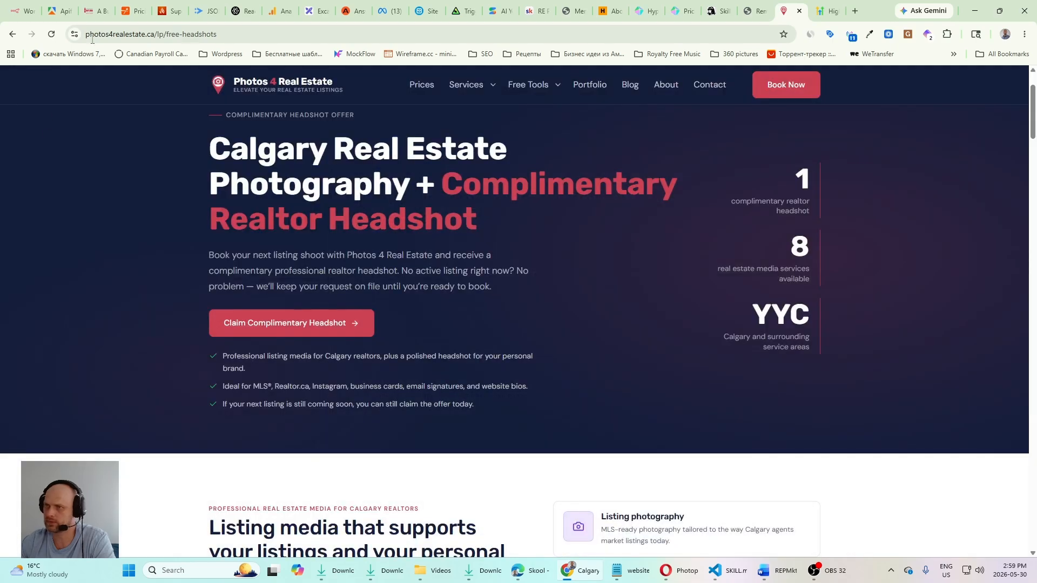
left_click(51, 35)
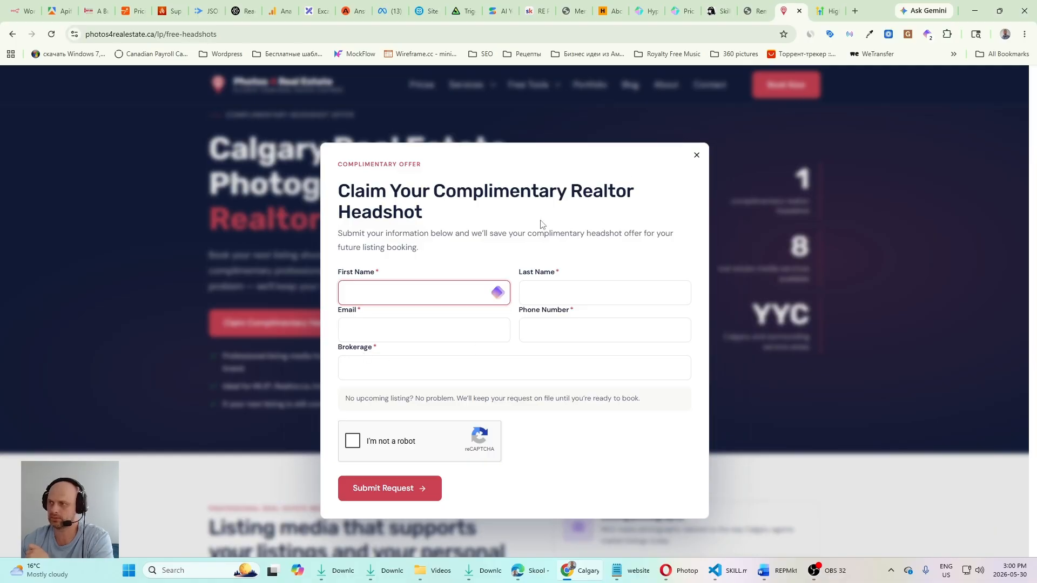
Step: Open the Upsert Contact page in the HighLevel API documentation's Contacts section and examine its endpoint, headers and sample request body
key("ctrl+Tab")
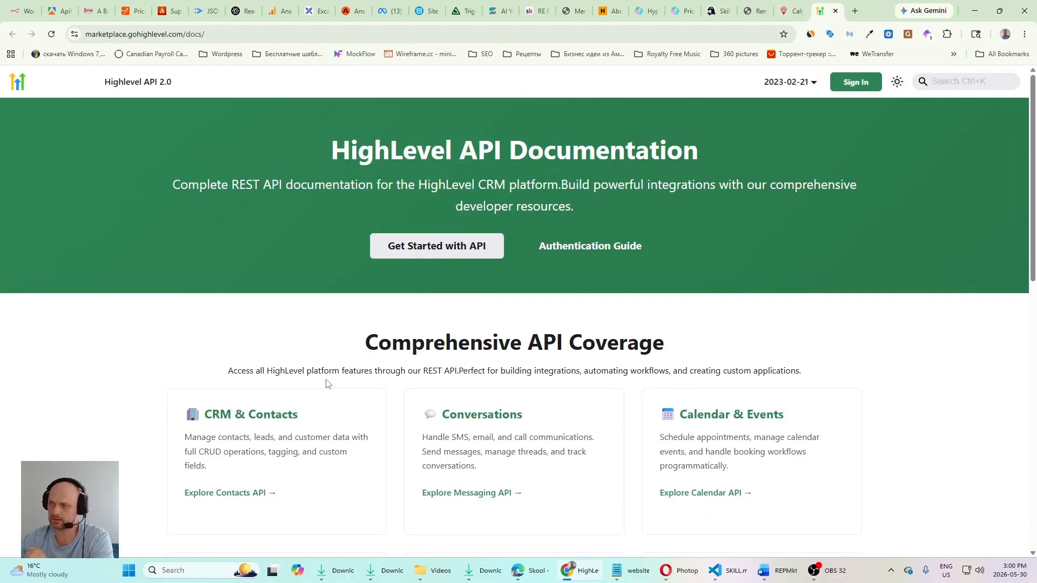
scroll(326, 383, "down", 3)
left_click(254, 351)
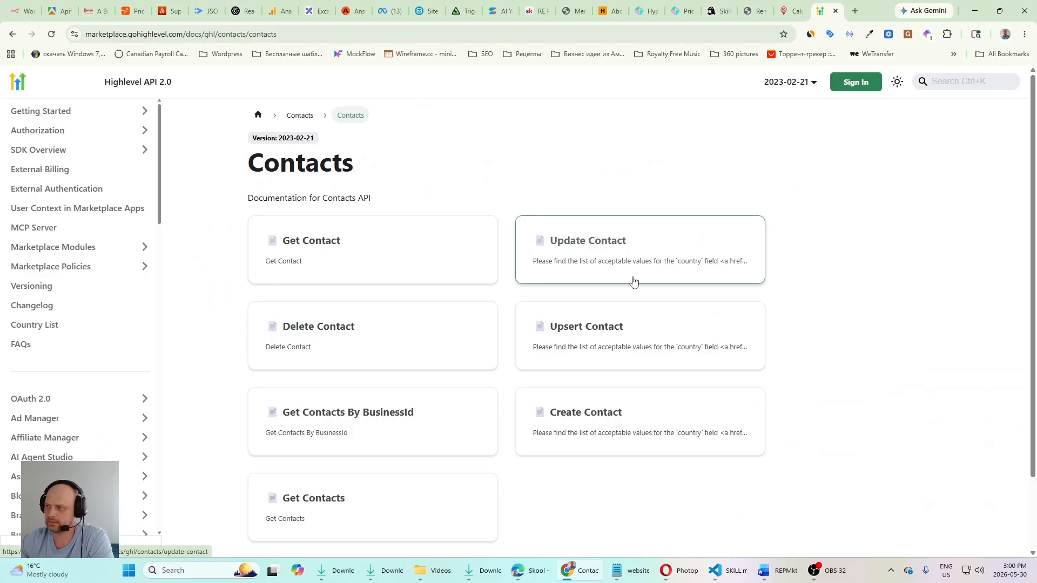
scroll(633, 281, "down", 2)
left_click(588, 250)
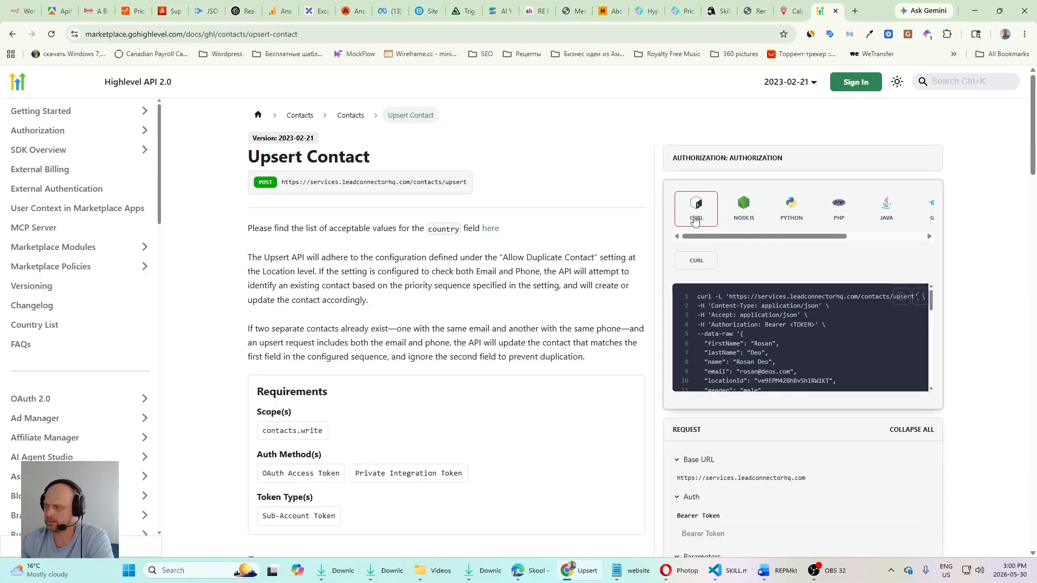
scroll(489, 243, "down", 10)
scroll(740, 303, "up", 3)
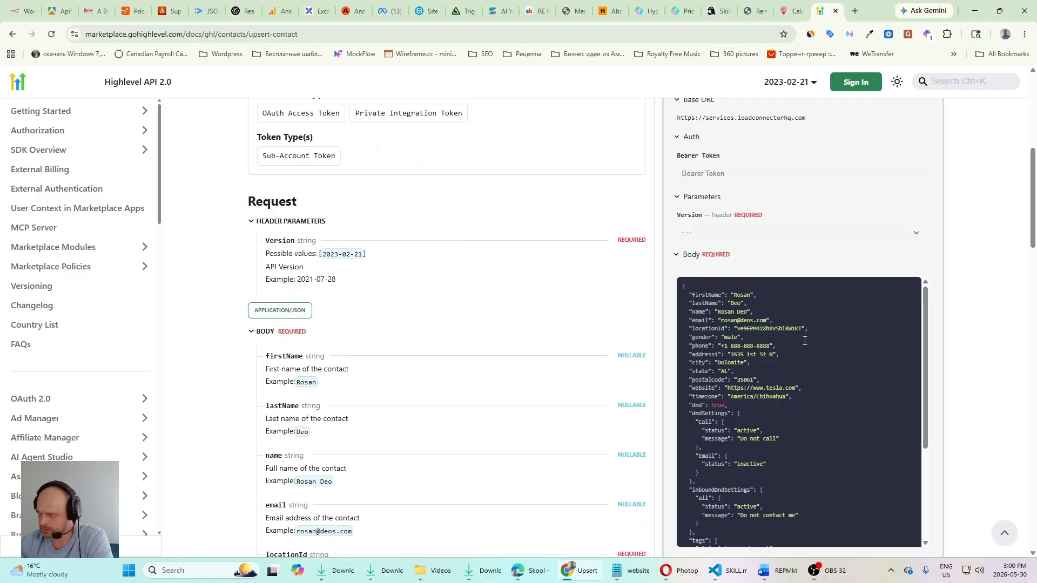
scroll(804, 341, "down", 6)
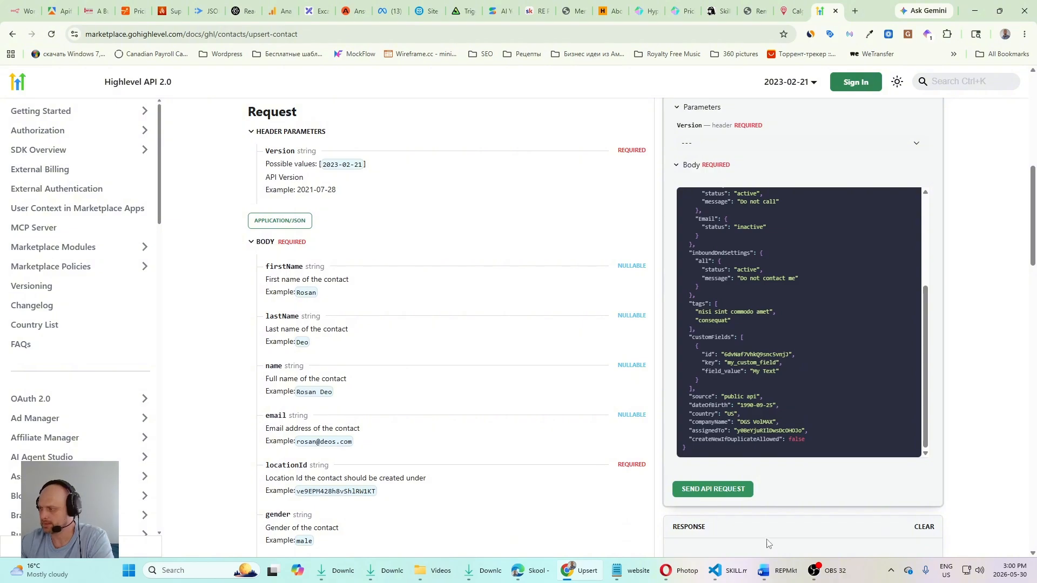
Step: Switch to the REPMkt Prompts document in Word and highlight the upsert request lines from Method: POST through Body JSON
left_click(763, 570)
scroll(534, 341, "down", 5)
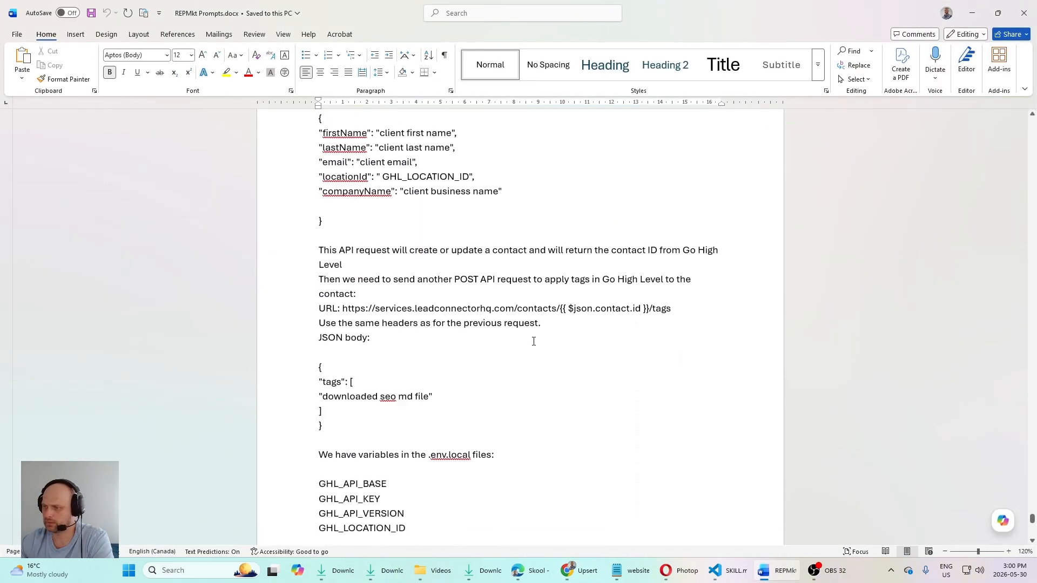
scroll(534, 342, "down", 3)
scroll(377, 343, "up", 8)
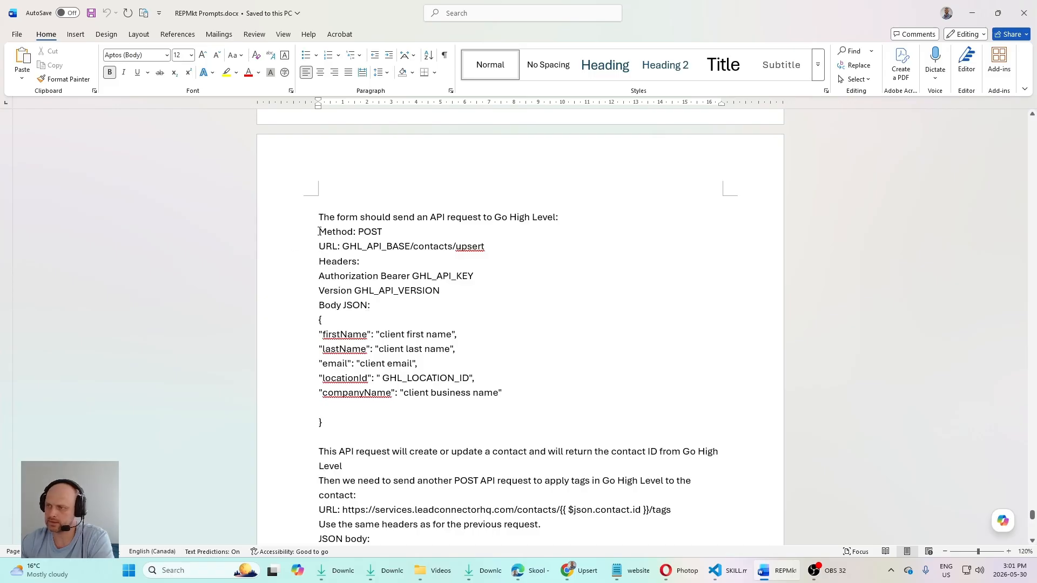
left_click_drag(318, 232, 378, 307)
left_click(509, 273)
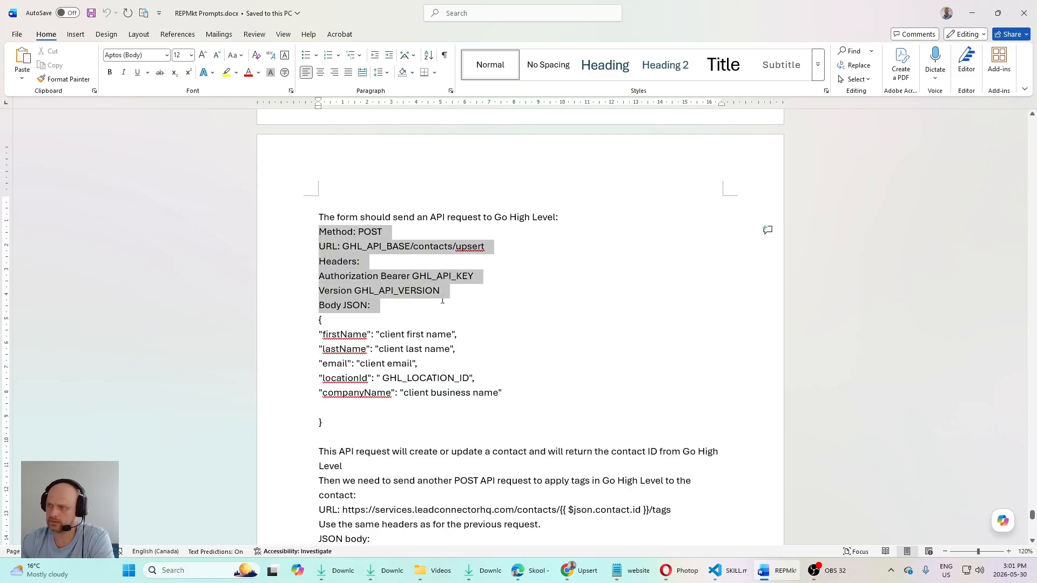
left_click(379, 291)
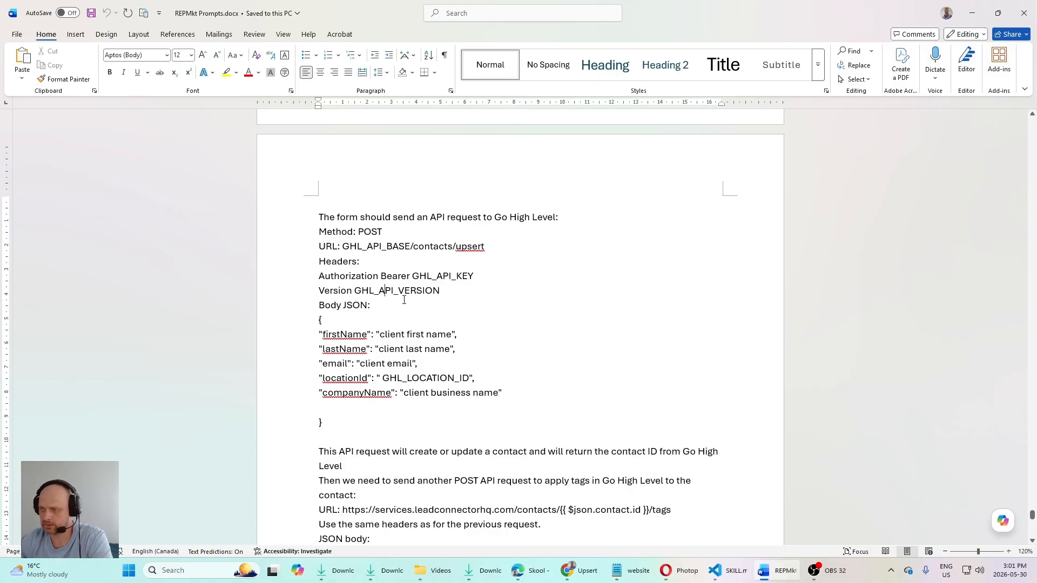
Step: Review the contact body JSON, the second POST request for tags and the .env.local variables, highlighting the "downloaded seo md file" tag
scroll(404, 300, "down", 1)
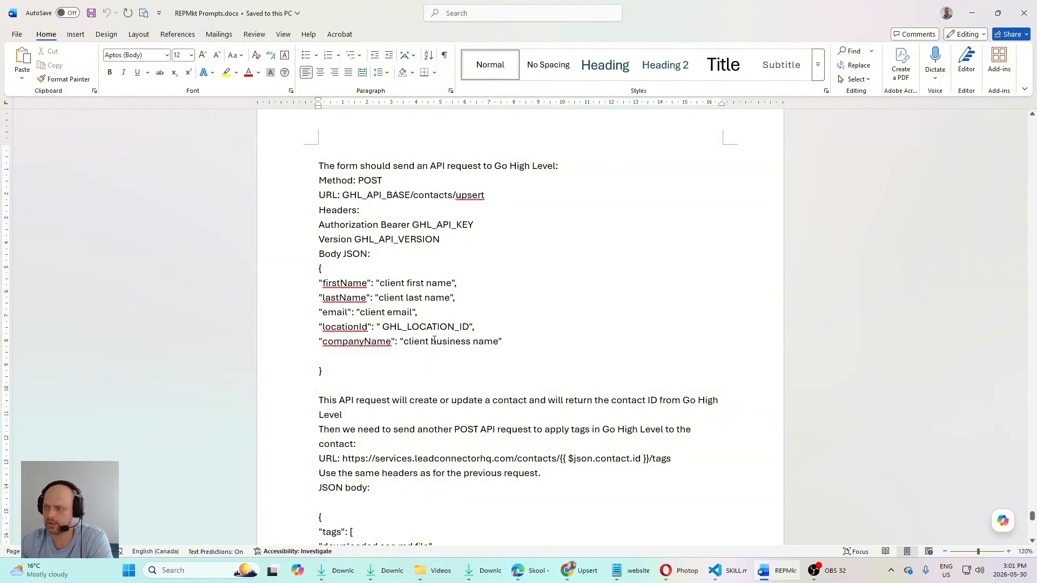
scroll(361, 275, "down", 1)
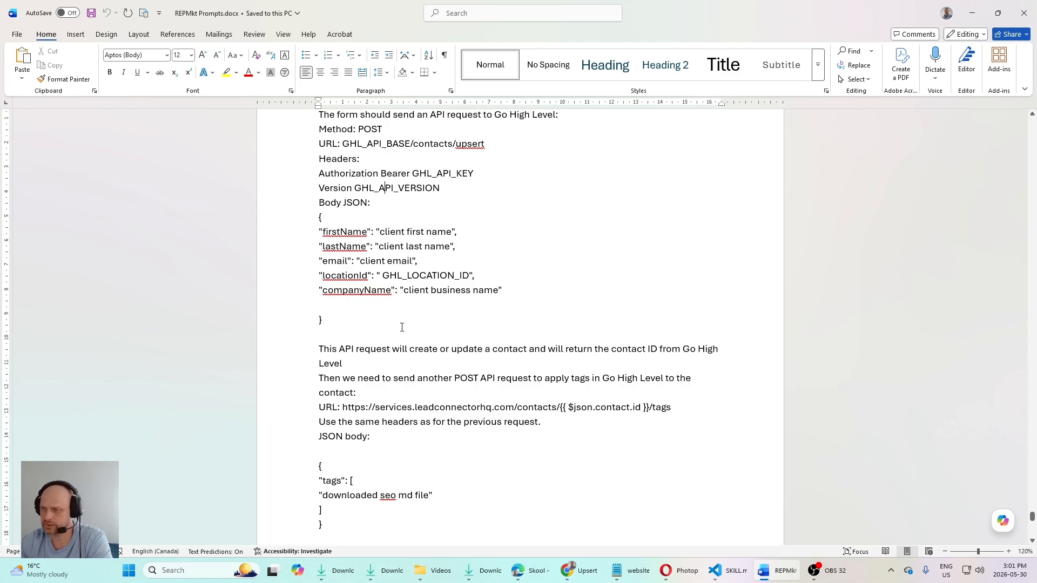
scroll(402, 327, "down", 5)
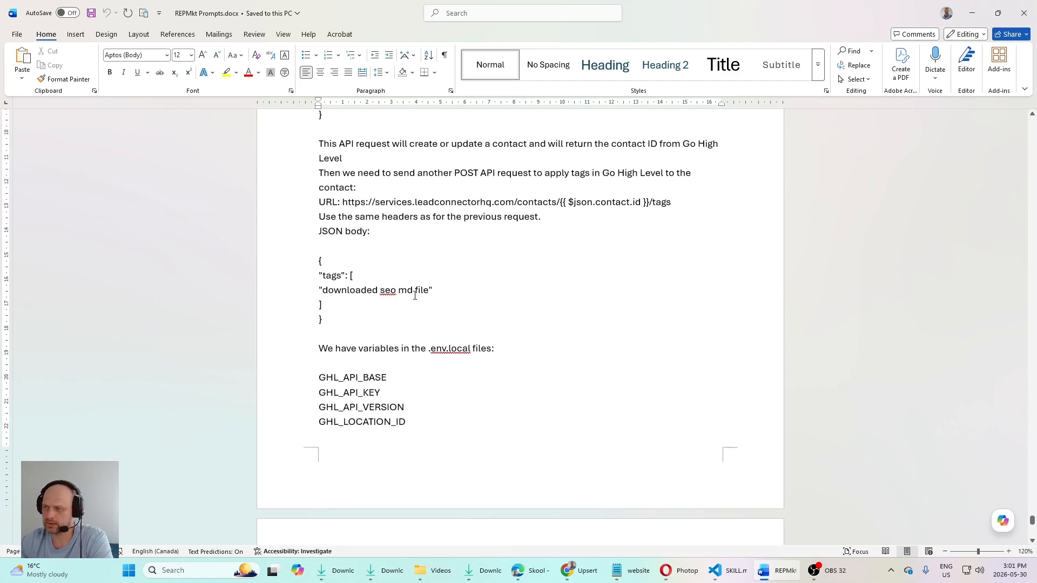
scroll(378, 319, "up", 2)
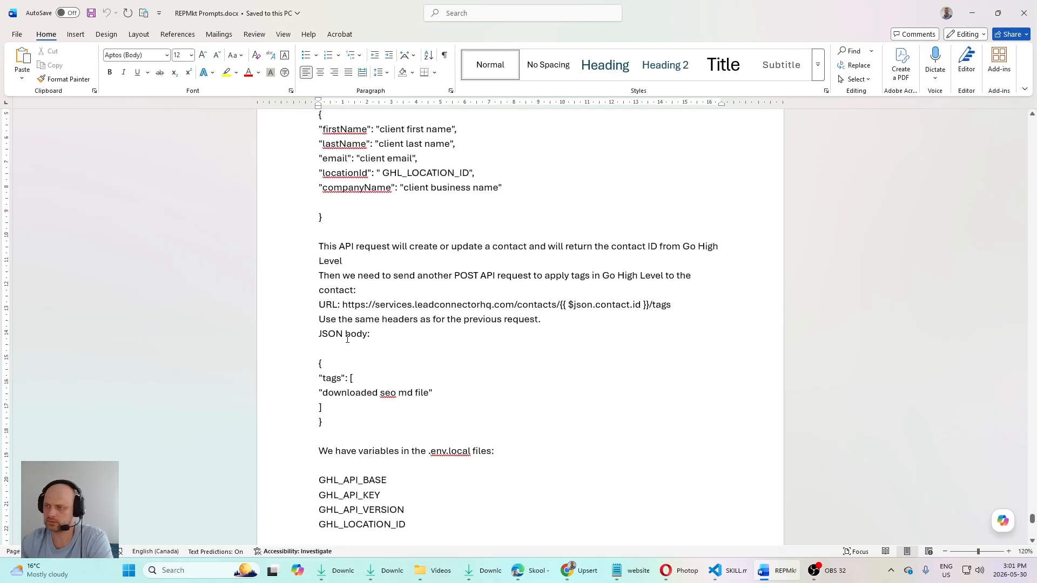
left_click_drag(430, 393, 343, 397)
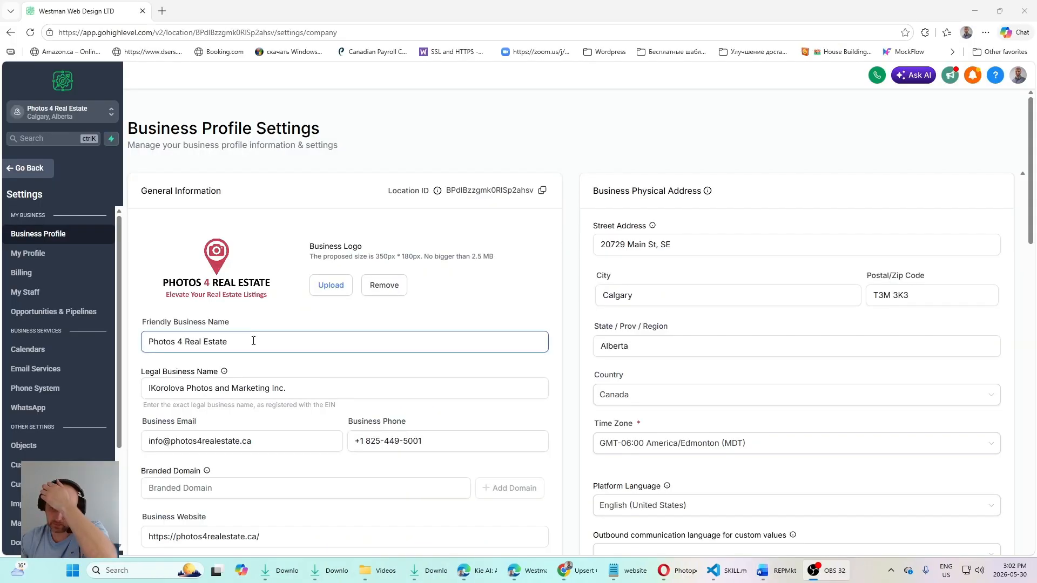
Step: Switch to HighLevel, open the Tags settings of the Photos 4 Real Estate sub-account and search the tags for "head"
scroll(252, 340, "down", 3)
scroll(58, 415, "down", 1)
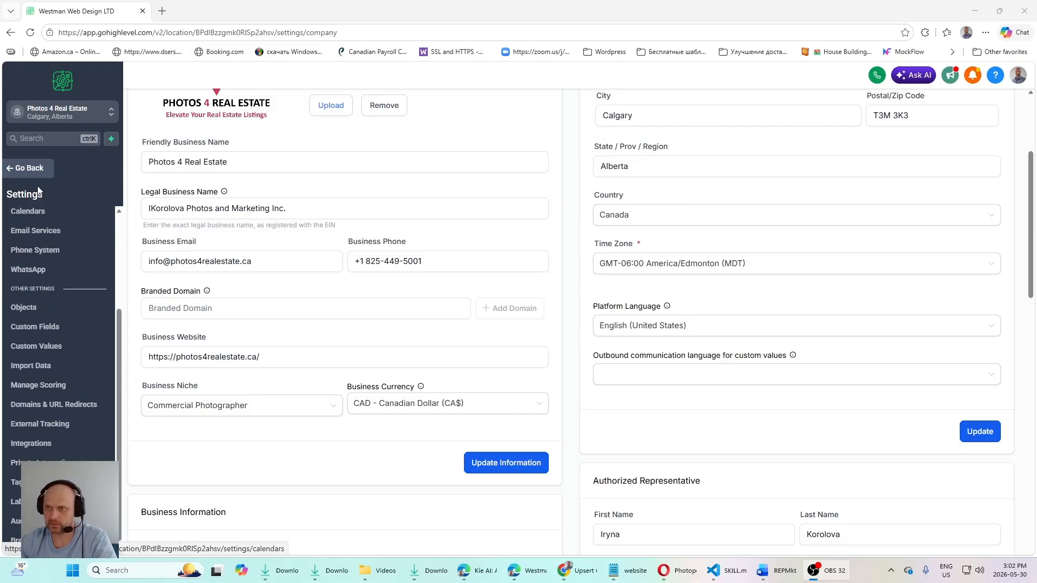
left_click(27, 168)
left_click(54, 538)
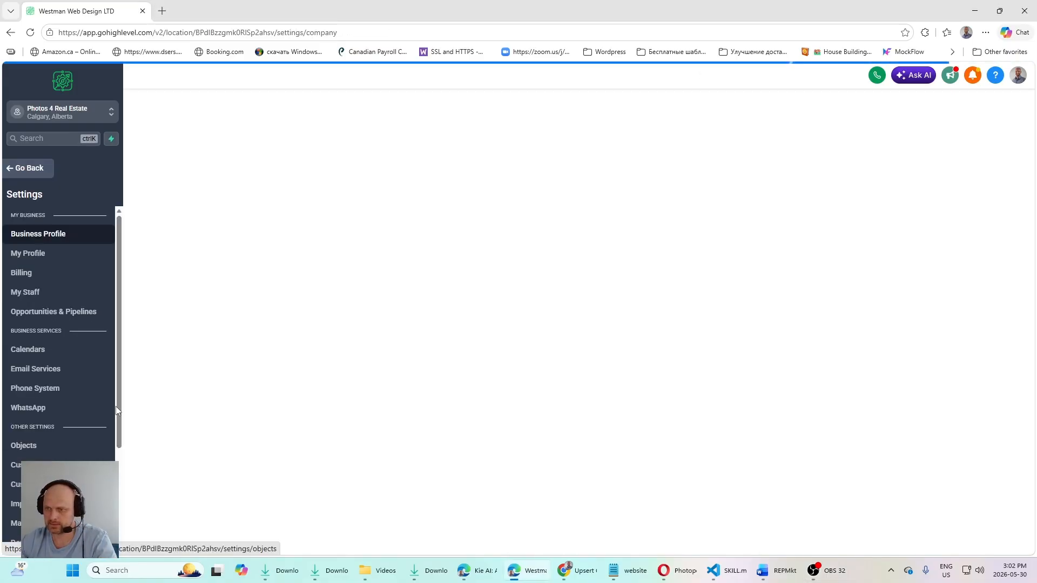
scroll(57, 467, "down", 3)
left_click(16, 482)
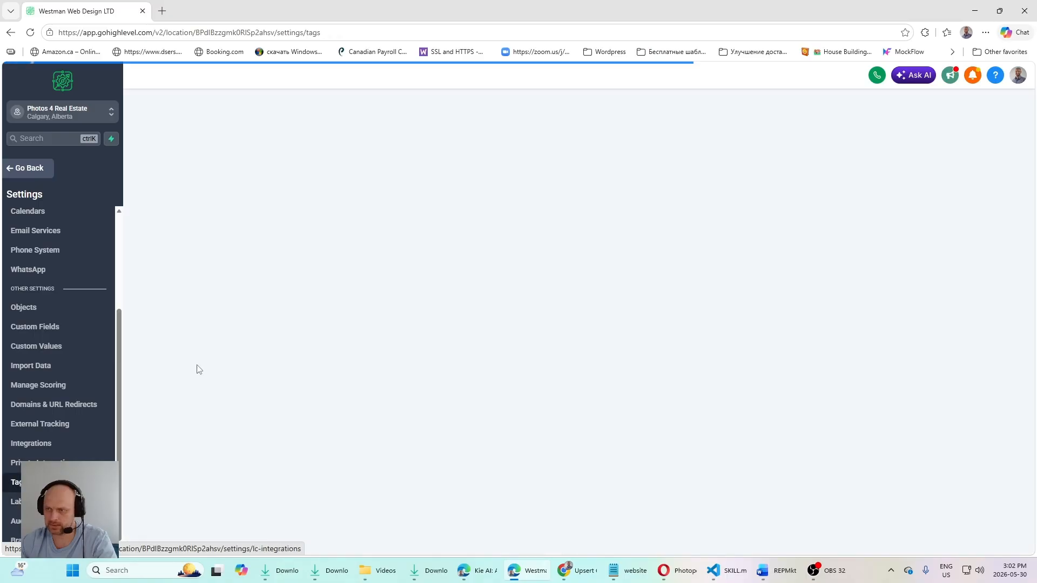
scroll(294, 378, "down", 2)
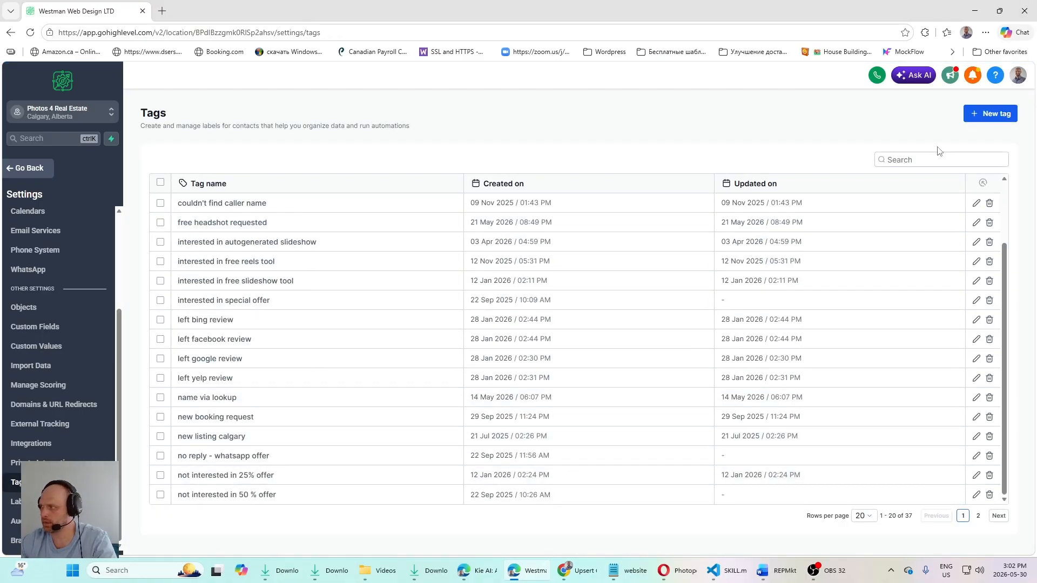
left_click(906, 161)
type("head")
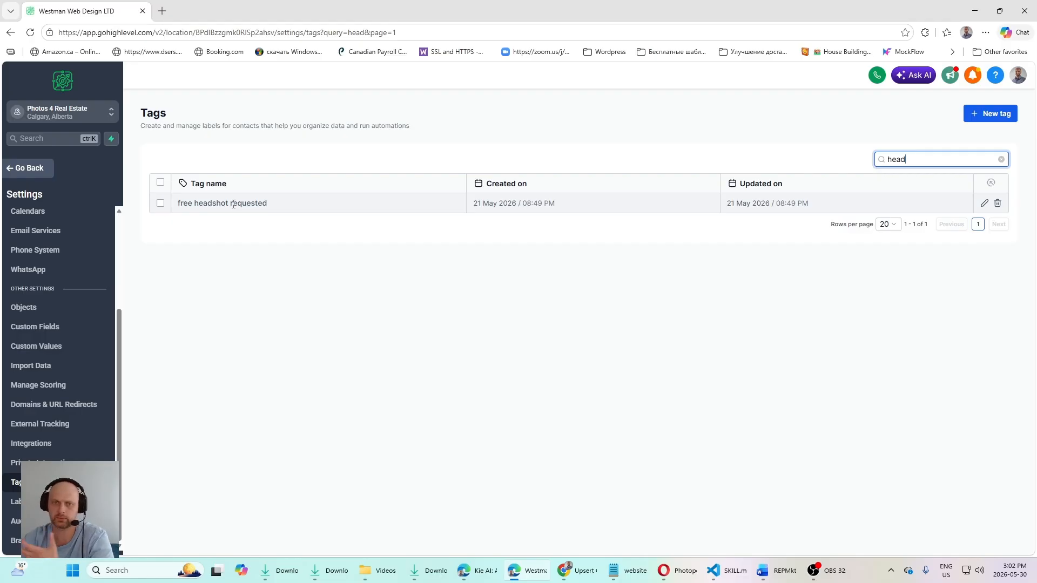
Step: Leave the settings, open the Contacts list and check which tags are assigned to the recent contacts
left_click(24, 169)
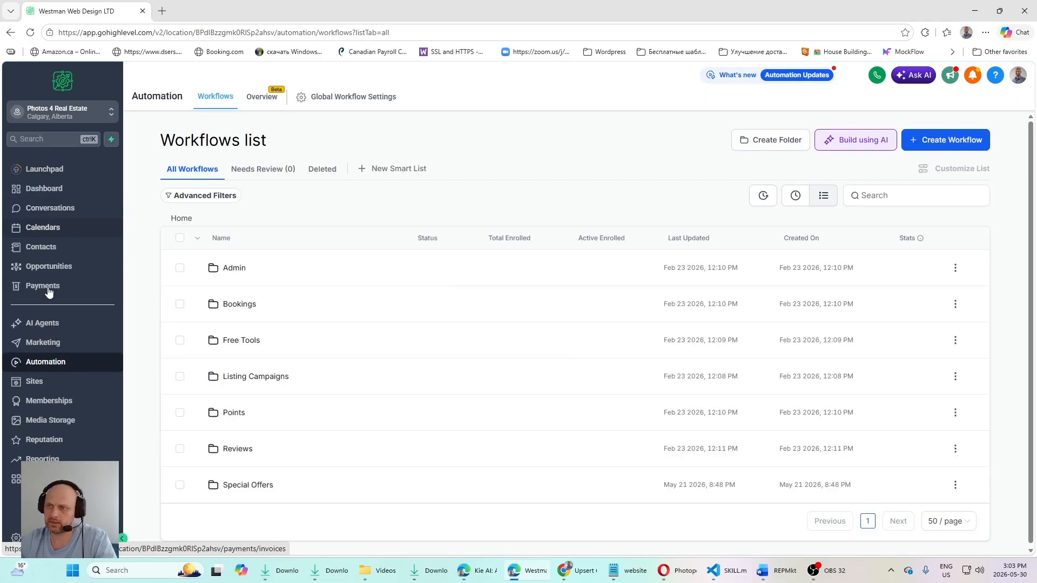
left_click(65, 256)
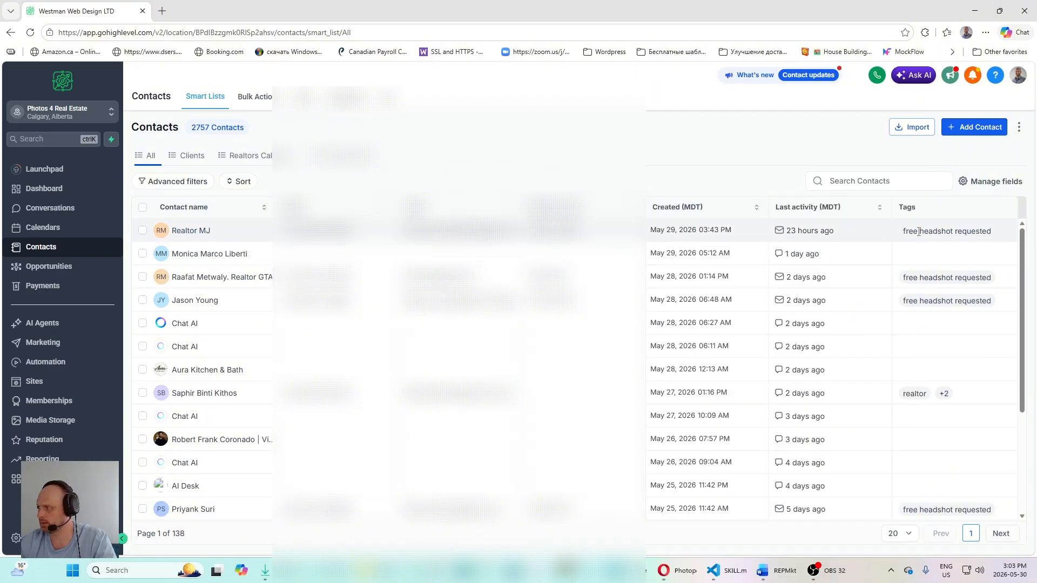
scroll(926, 242, "down", 5)
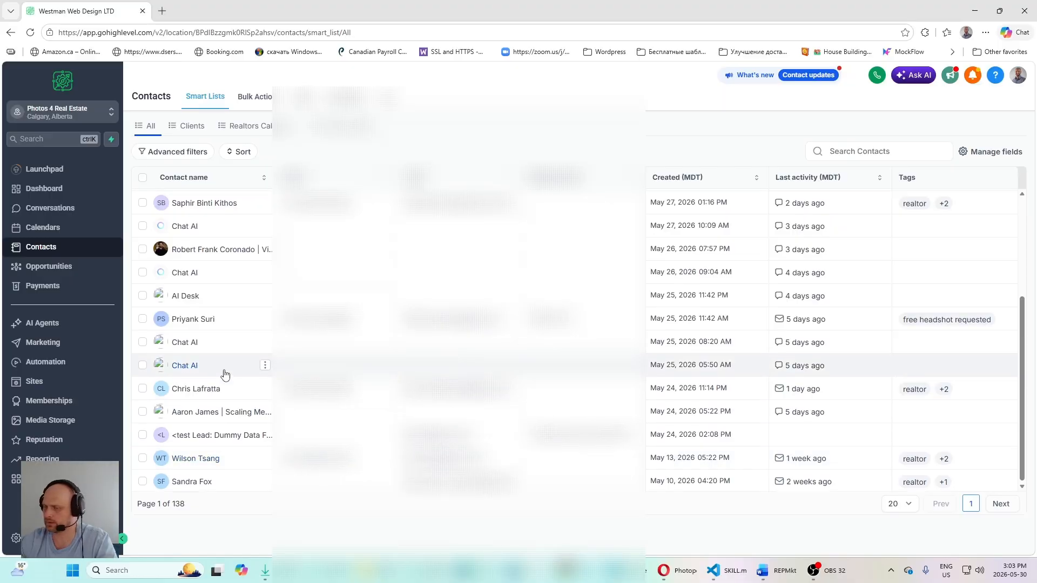
scroll(232, 373, "up", 5)
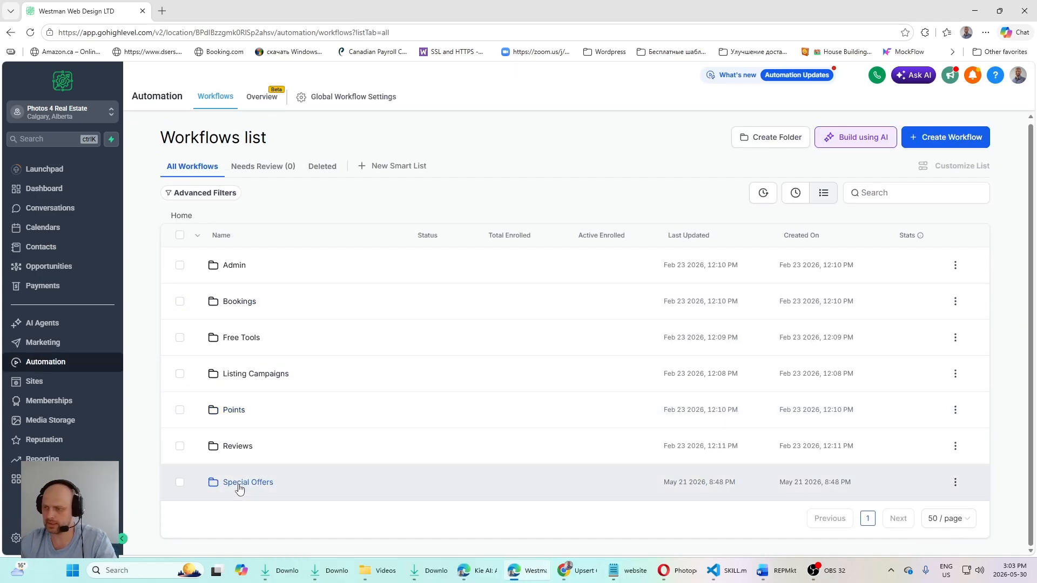
Step: Open the Free Headshots workflow in the Special Offers folder of the automation workflows
left_click(239, 484)
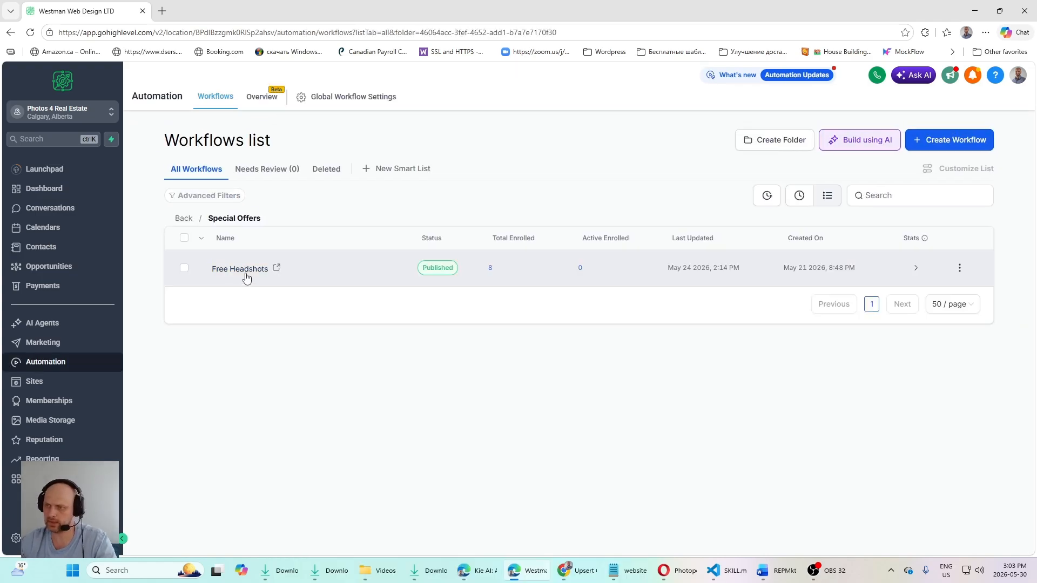
left_click(238, 273)
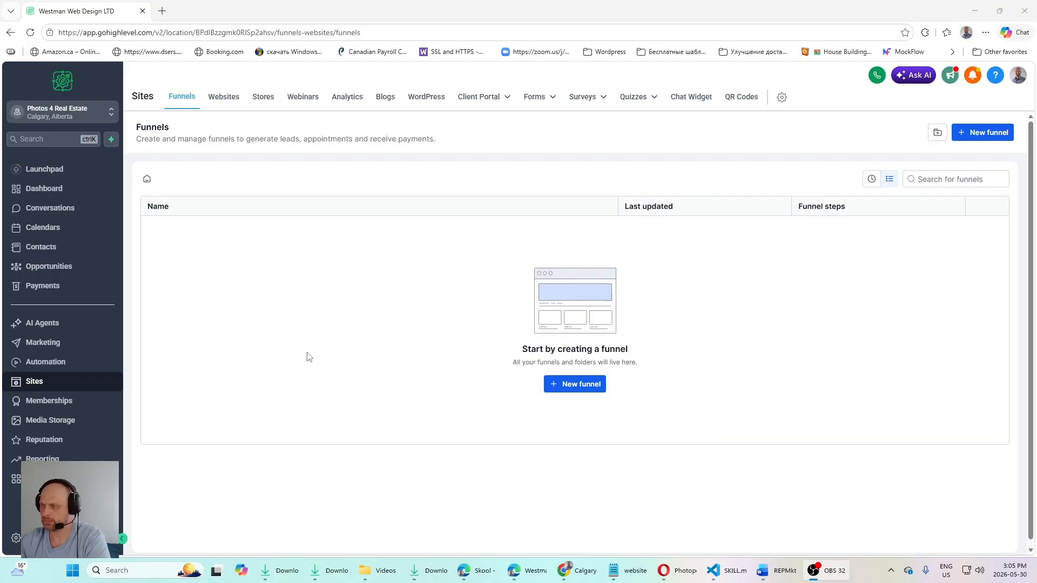
Step: Check the headshot claim form's fields in Chrome, return to HighLevel and create a new form from scratch in the form builder
left_click(572, 576)
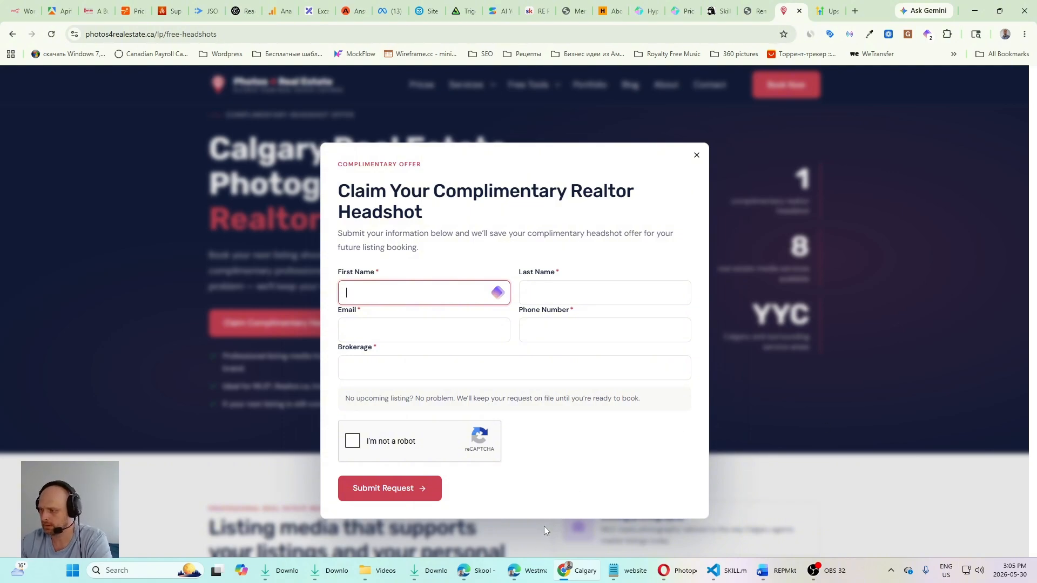
left_click(534, 568)
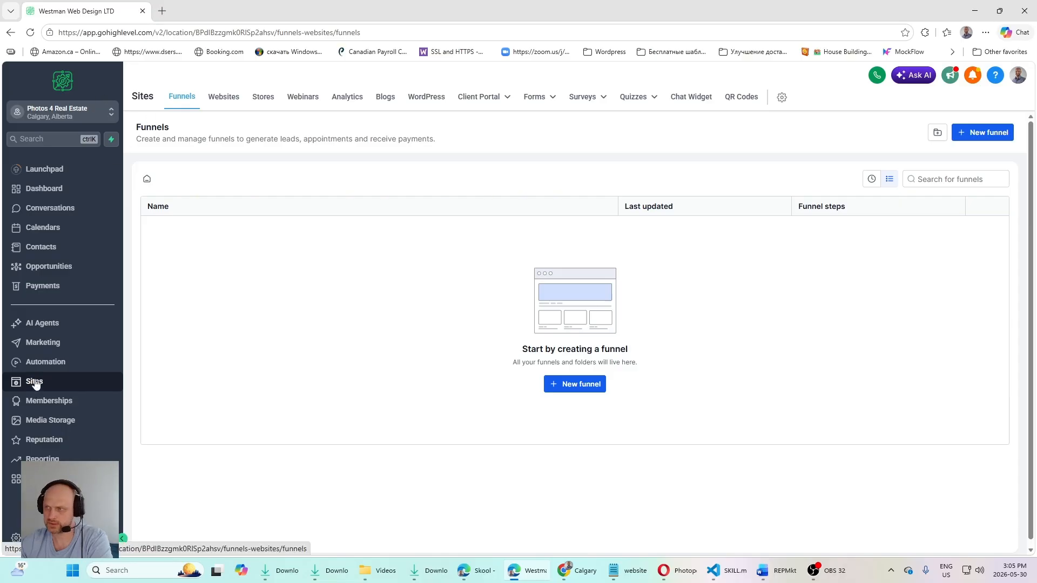
mouse_move(535, 98)
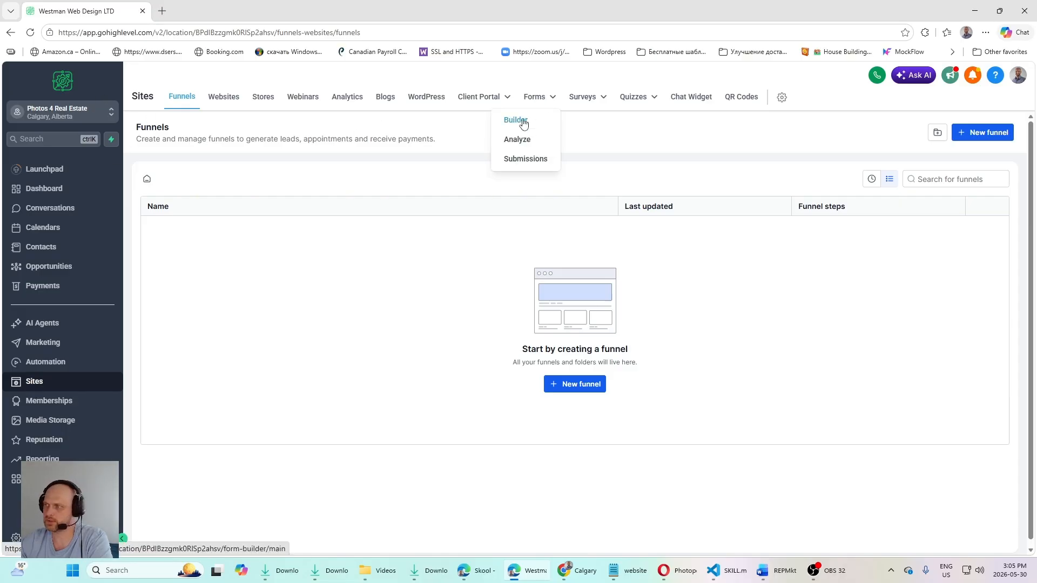
left_click(523, 123)
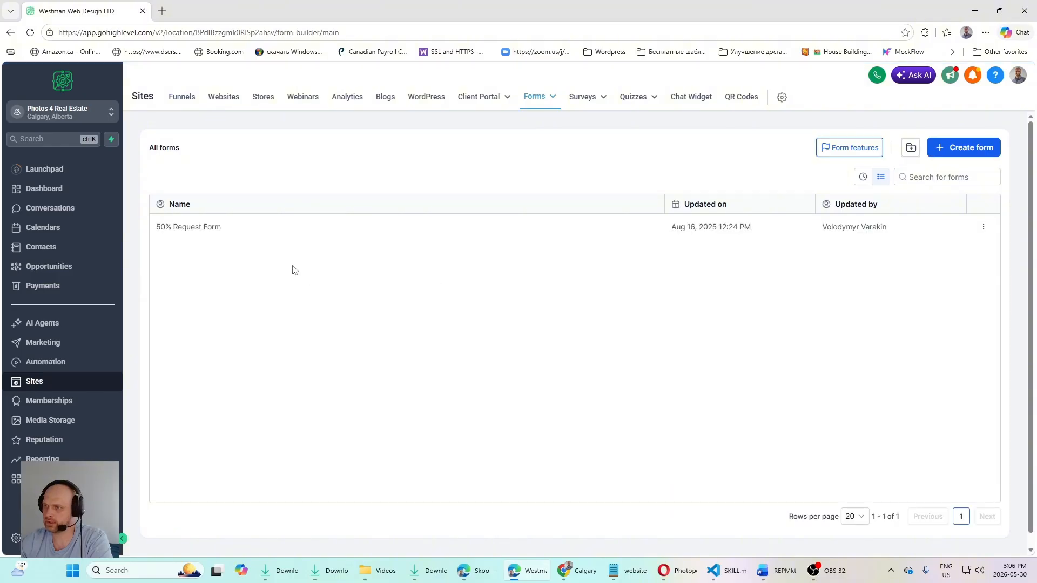
left_click(960, 147)
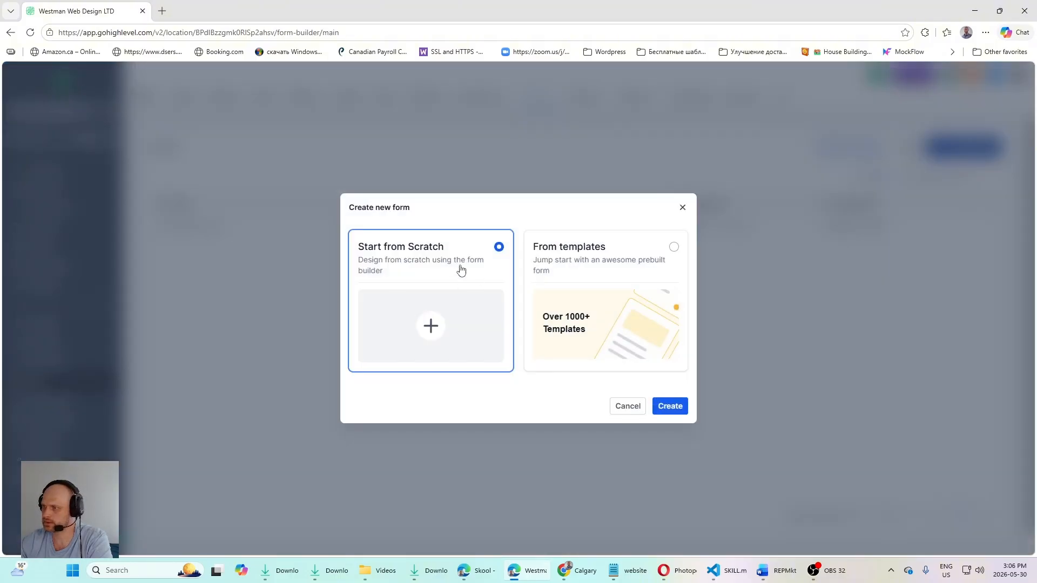
left_click(678, 407)
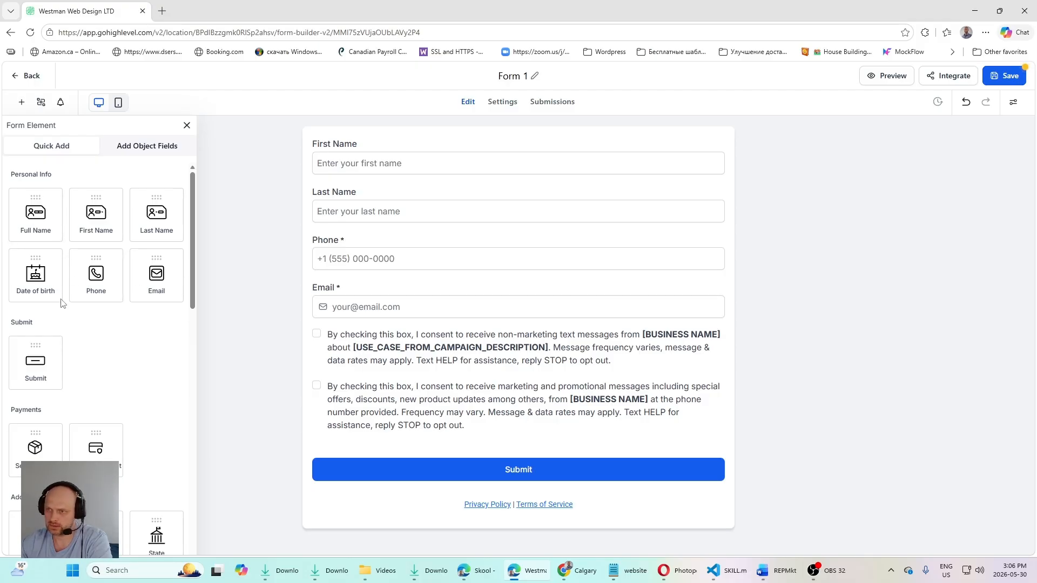
Step: Add a Single Line text field below Email in the new form and label it "Brokerage Name"
scroll(63, 308, "down", 3)
scroll(67, 319, "up", 3)
scroll(68, 354, "down", 5)
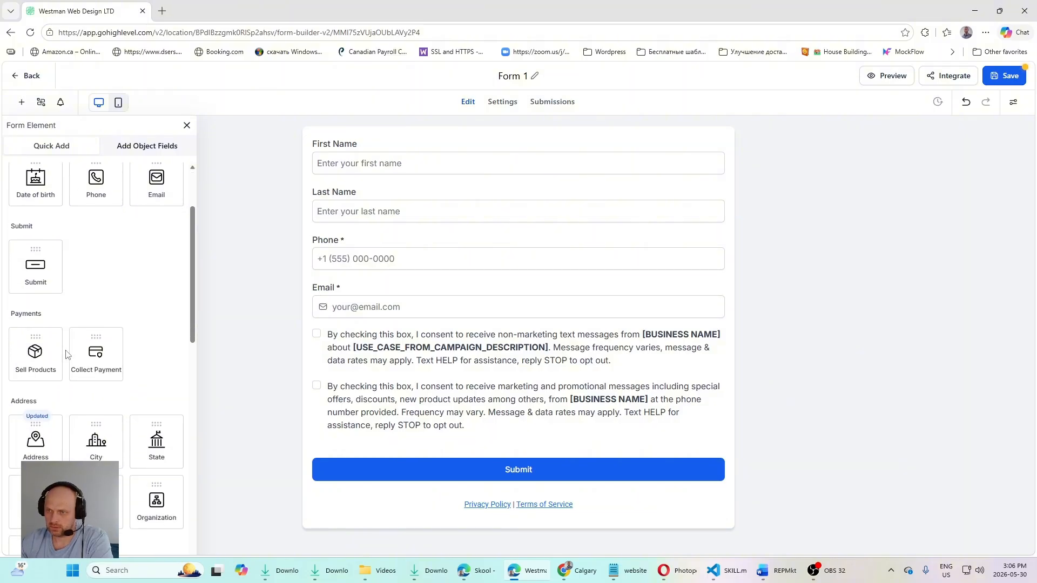
scroll(78, 427, "down", 3)
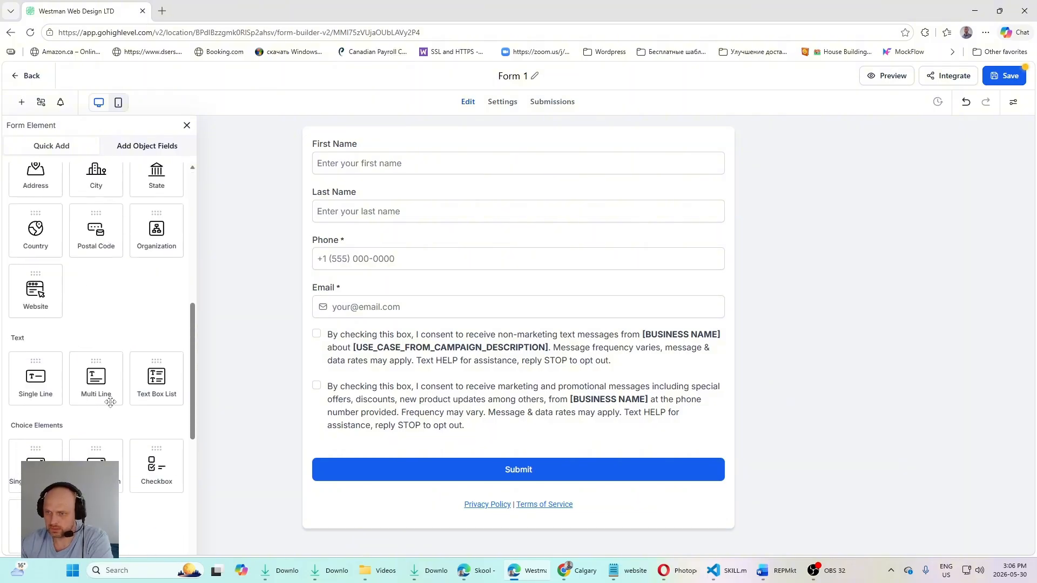
left_click_drag(35, 297, 377, 338)
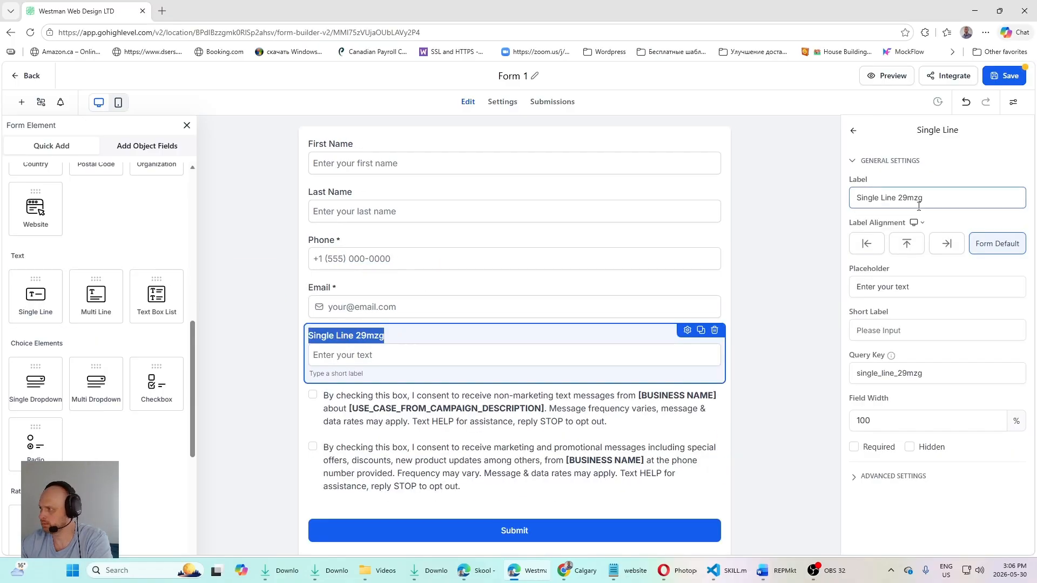
key("ctrl+a")
type("Brokerage Name")
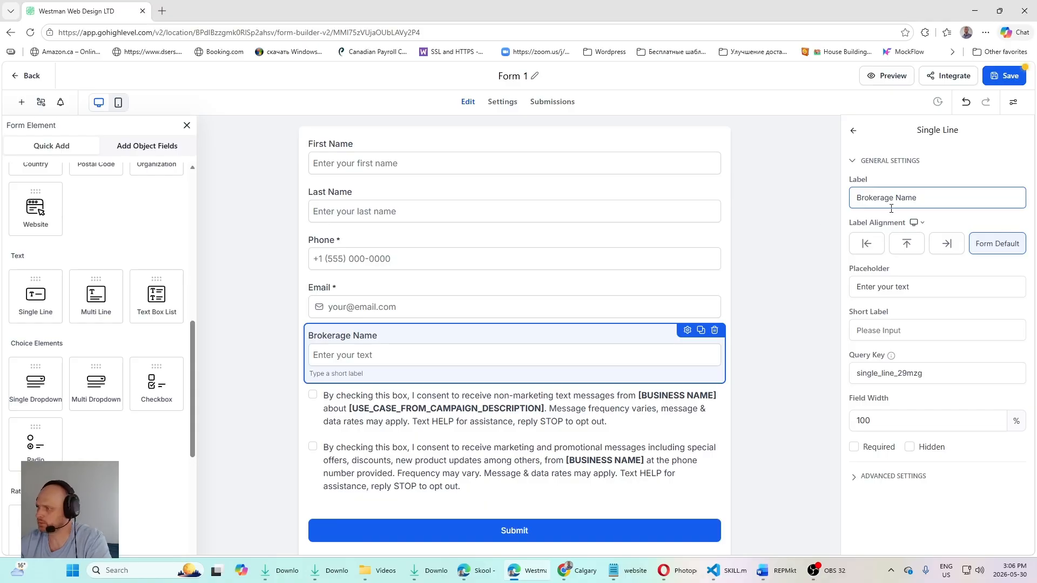
Step: Save the new form, rename it "Free Headshot Form" and save it again
scroll(594, 352, "down", 2)
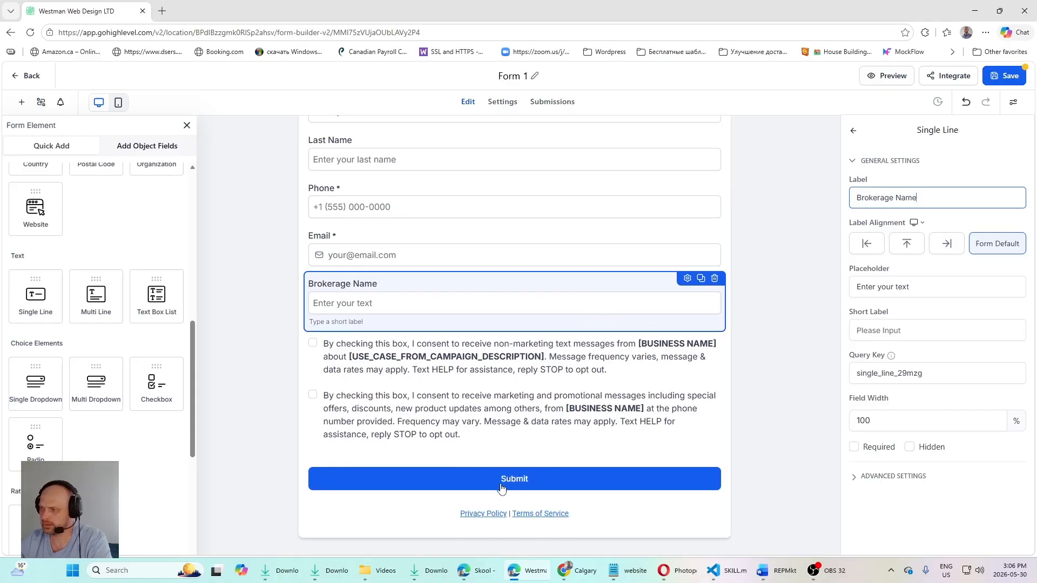
left_click(1006, 79)
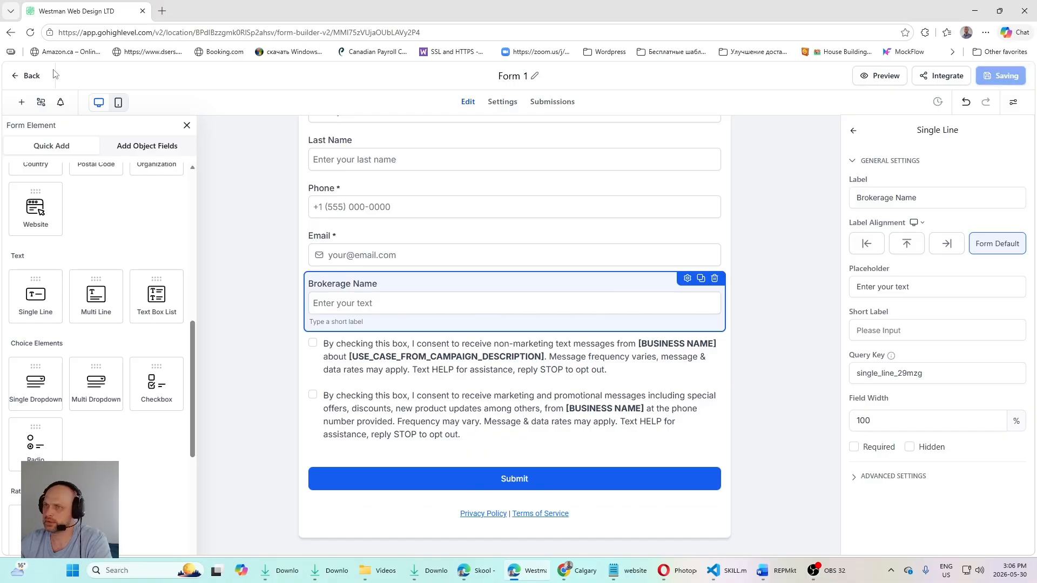
left_click(534, 77)
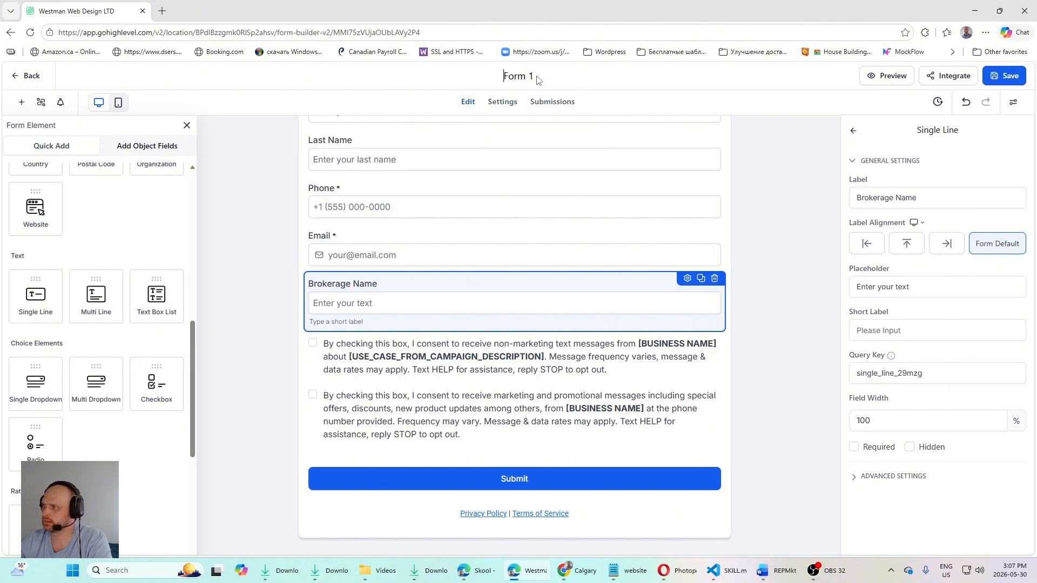
key("Home")
type("Free Headsho")
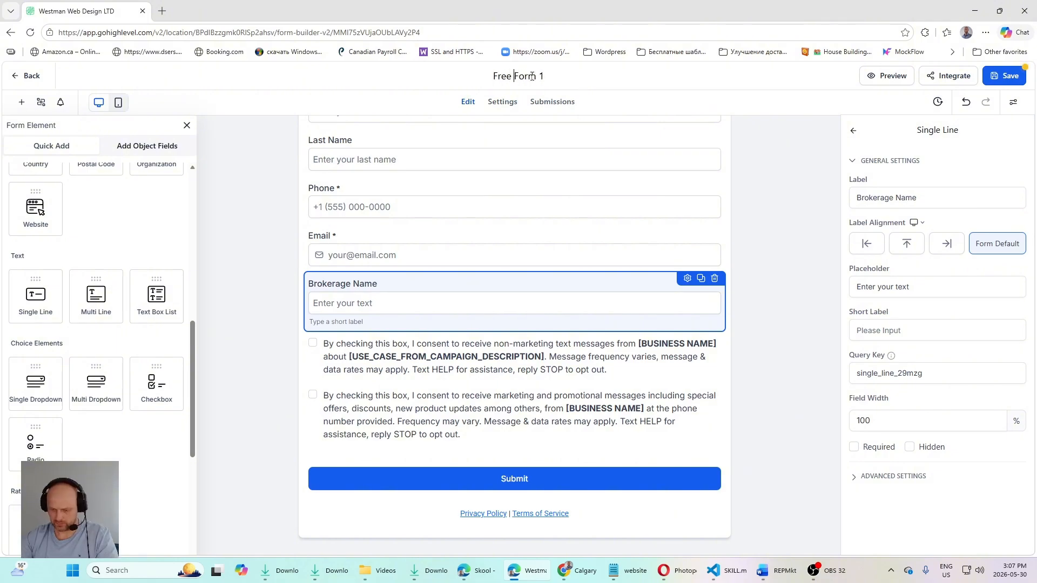
type("t")
key("End")
key("BackSpace")
key("BackSpace")
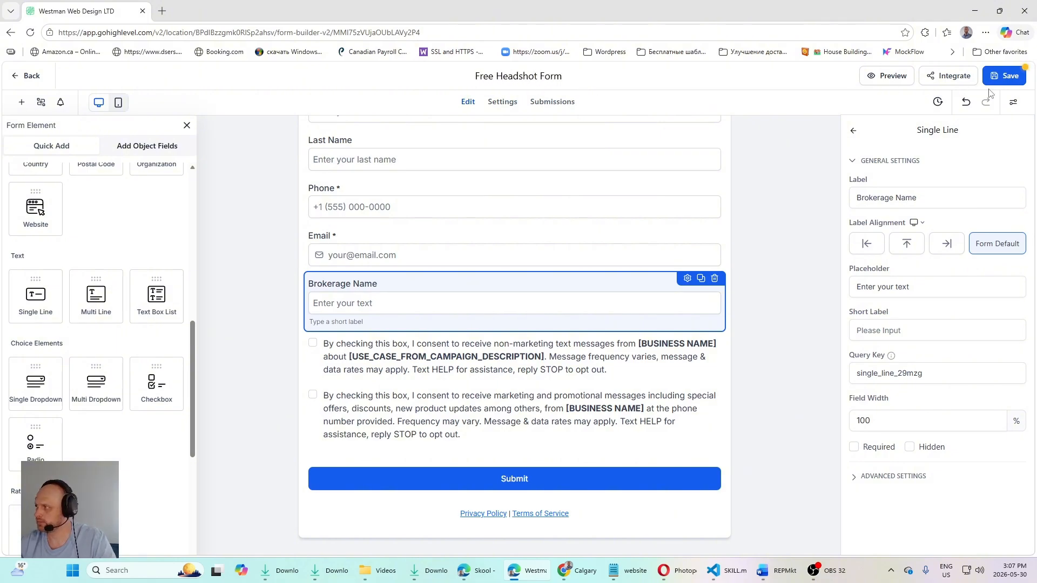
left_click(1004, 77)
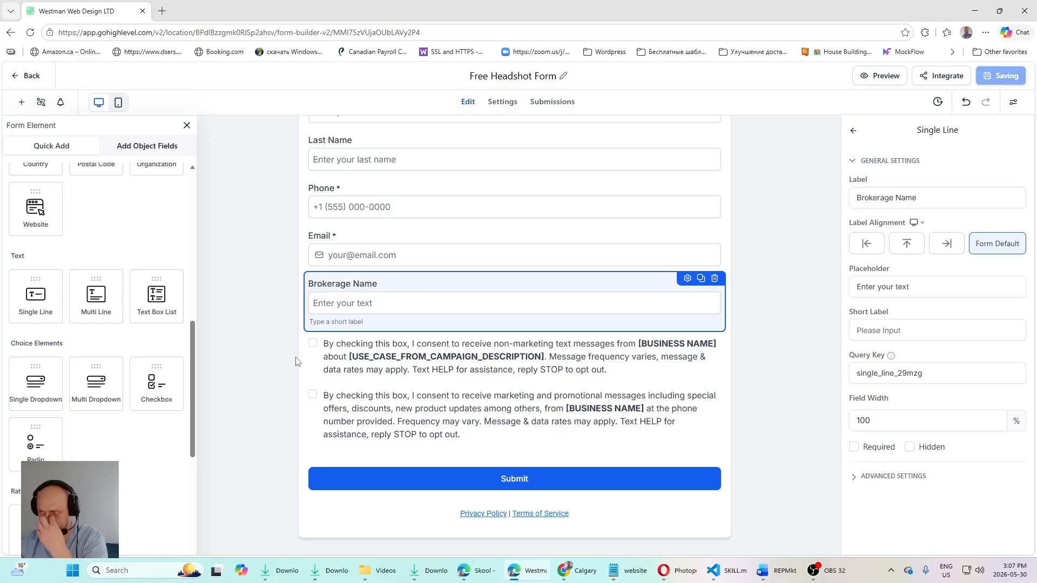
Step: Open the form's submission settings, then copy its embed code with the Inline layout
left_click(507, 105)
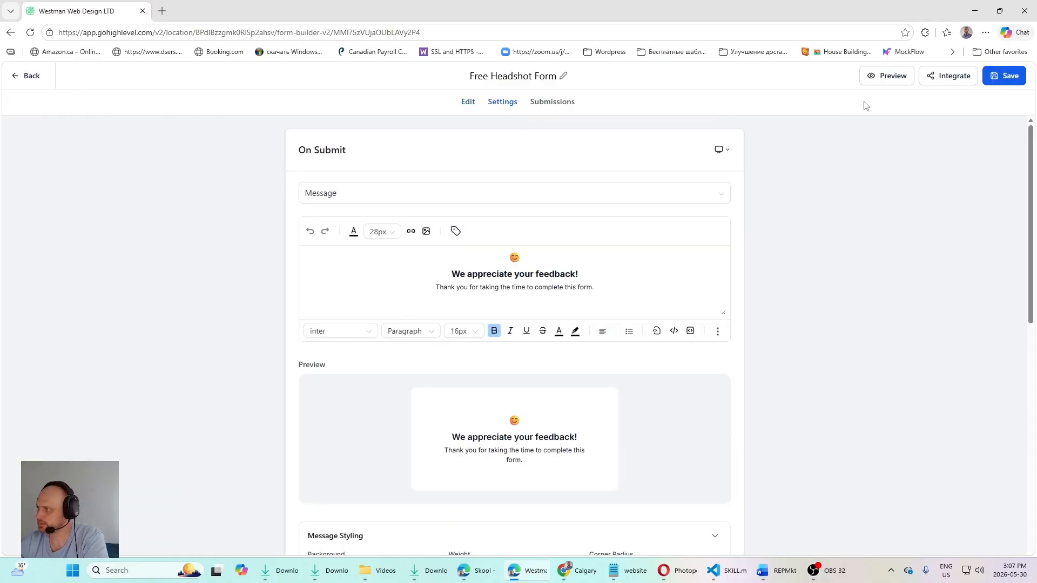
left_click(948, 78)
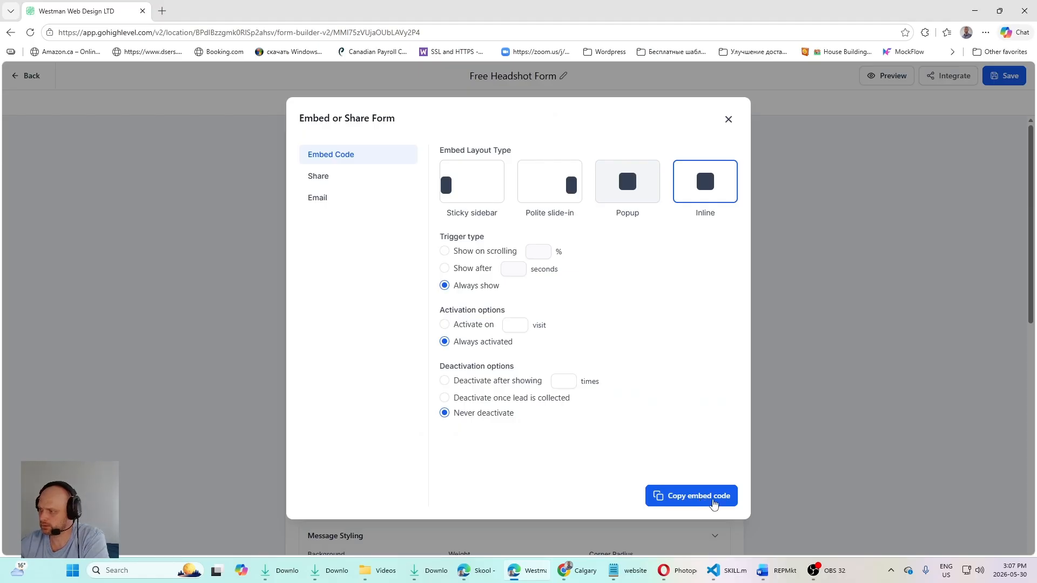
left_click(702, 503)
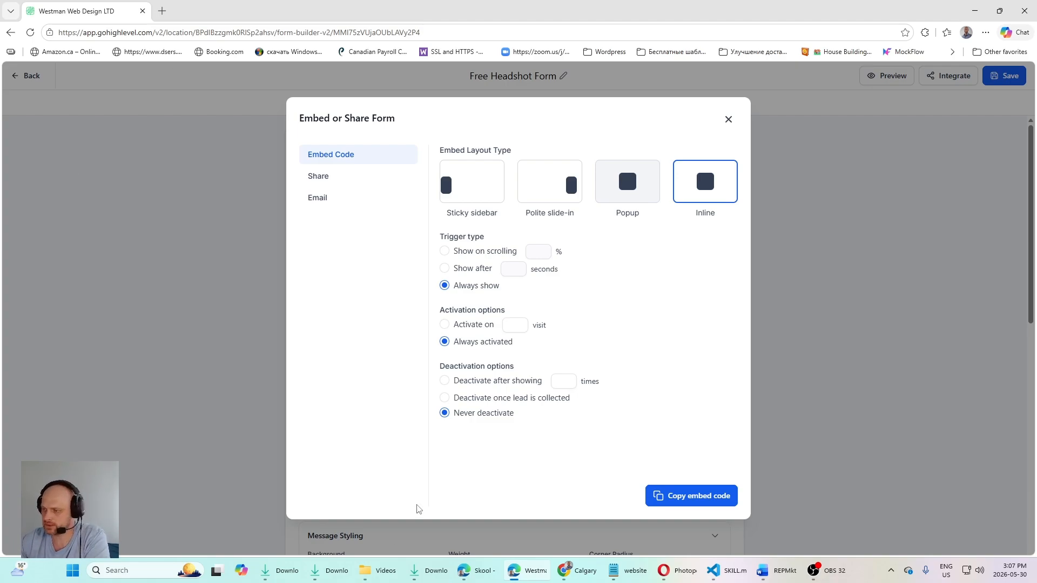
Step: Switch to VS Code and paste the form's embed code into a new text file
left_click(726, 571)
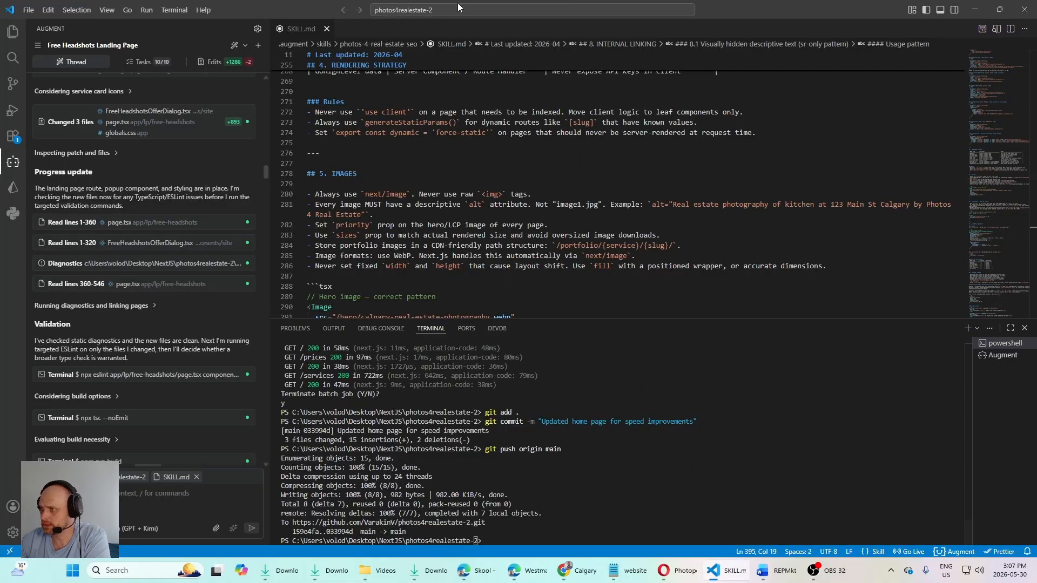
left_click(28, 10)
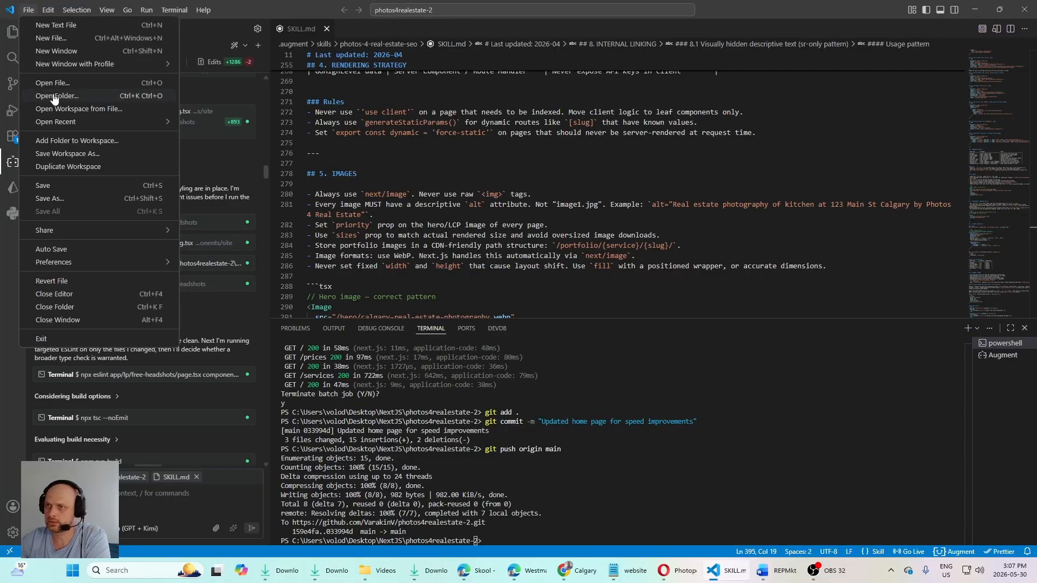
left_click(54, 24)
key("ctrl+v")
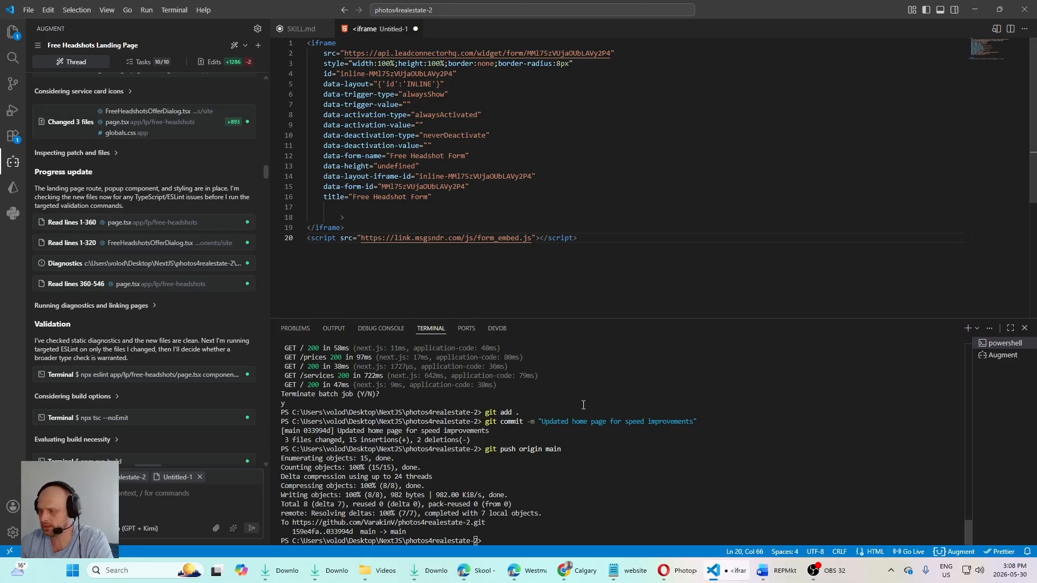
Step: Switch to Chrome, close the headshot claim form and look over the landing page where the form could be embedded
mouse_move(531, 576)
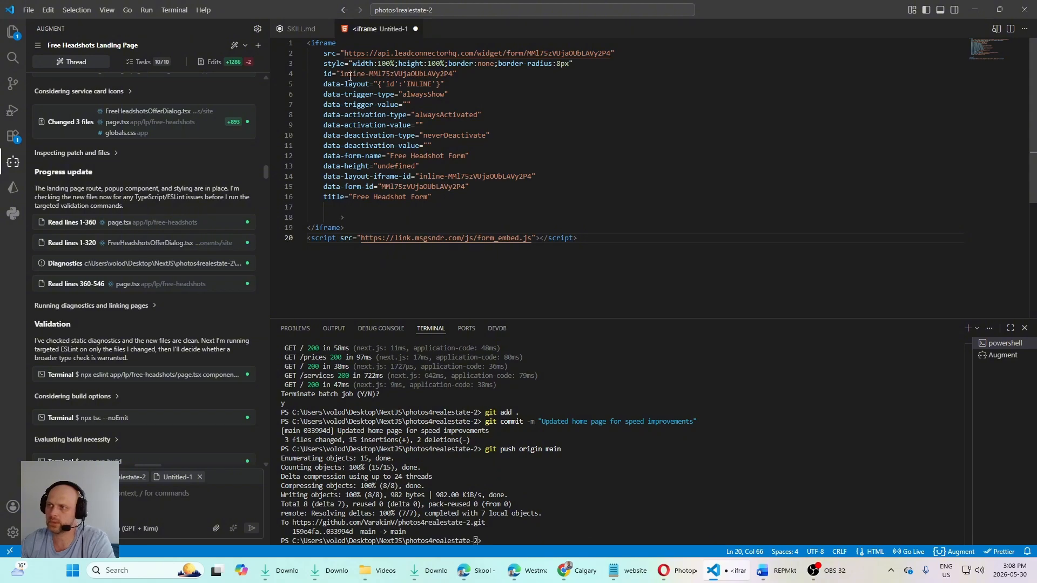
left_click(578, 571)
left_click(697, 155)
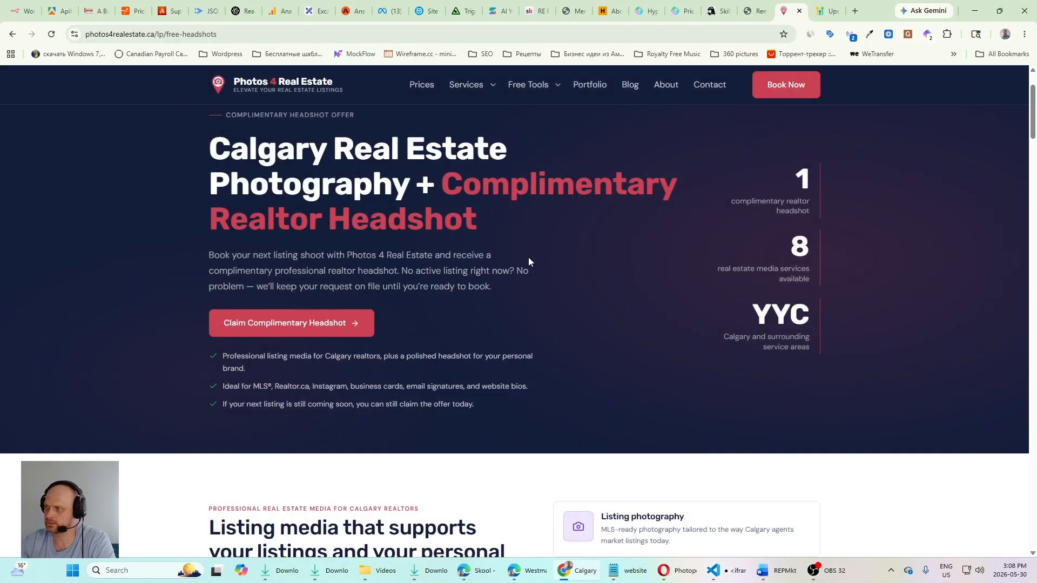
scroll(528, 258, "down", 15)
scroll(538, 335, "down", 5)
scroll(479, 335, "up", 20)
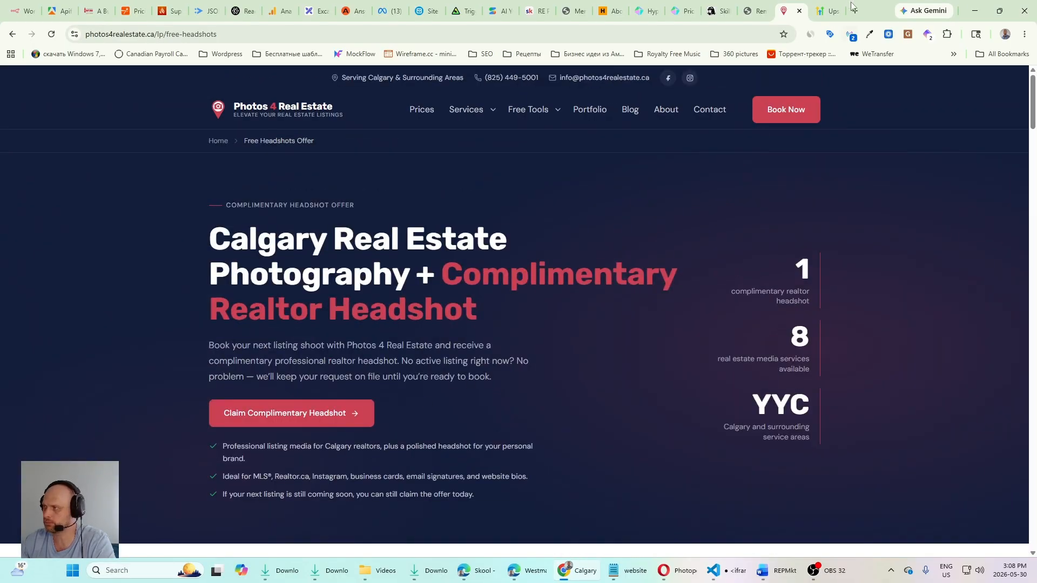
Step: Return to HighLevel, leave the form builder, skip the feedback survey and open the Free Headshots workflow in Automation
left_click(520, 571)
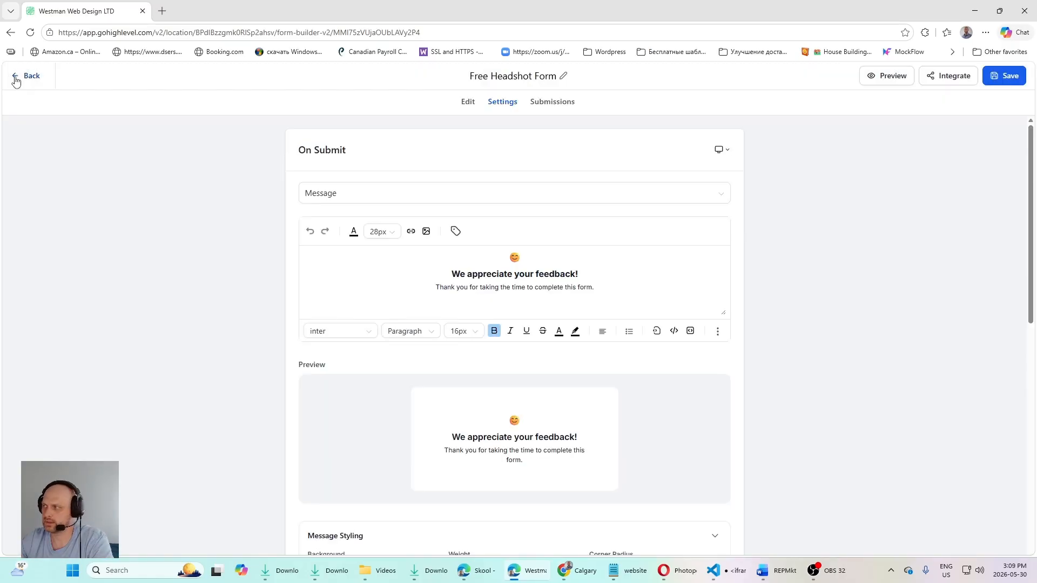
left_click(16, 78)
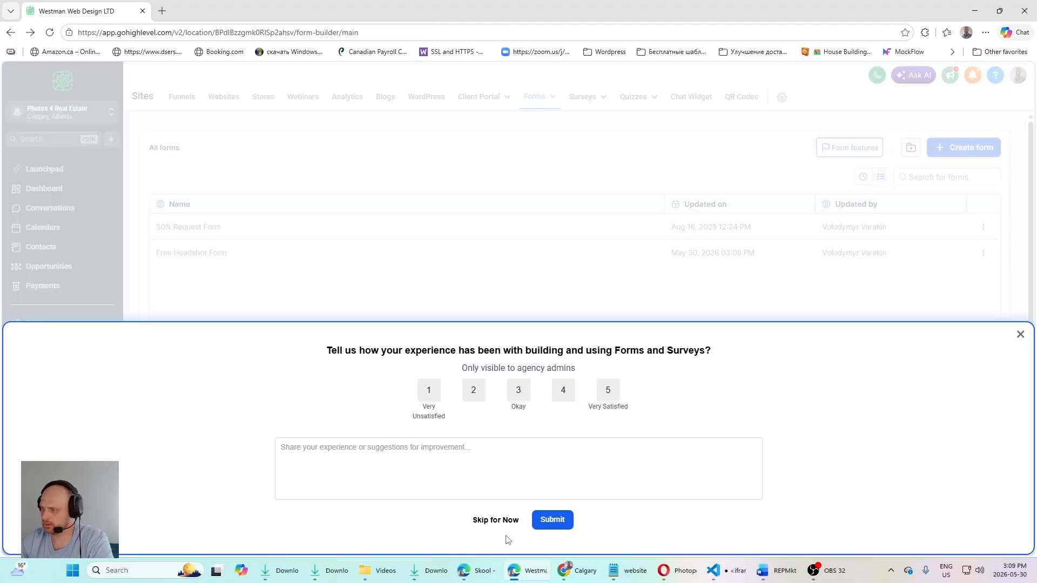
left_click(495, 520)
left_click(65, 360)
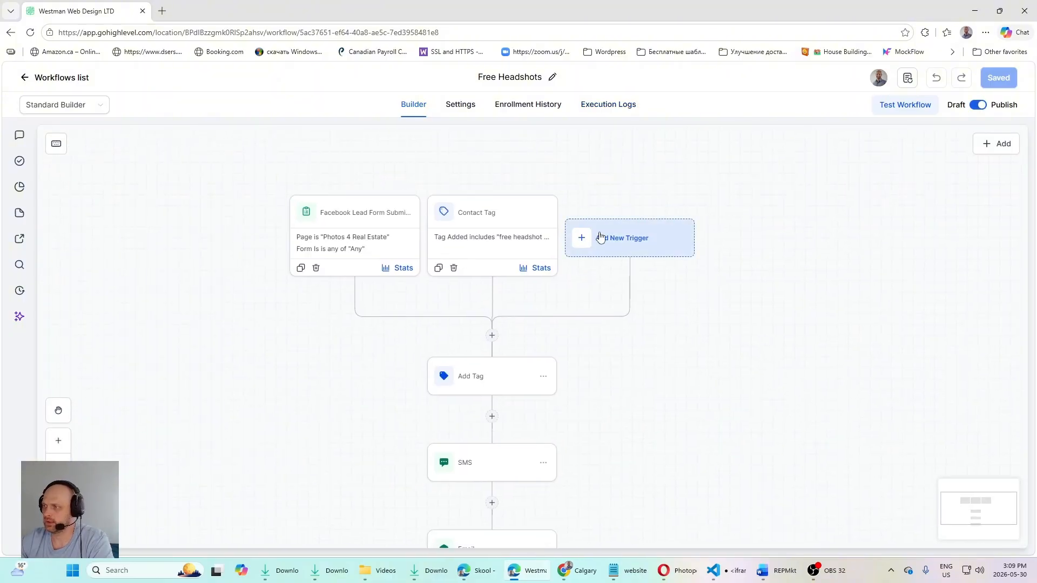
Step: Add a Form Submitted trigger to the Free Headshots workflow, filtered to Form is "Free Headshot Form", and save the trigger
left_click(634, 250)
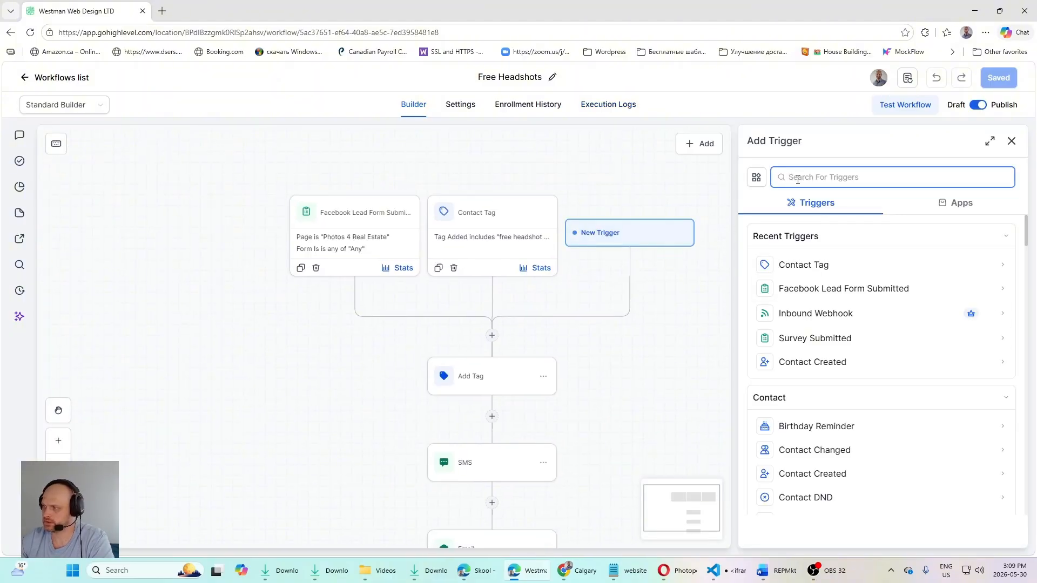
type("form")
left_click(821, 265)
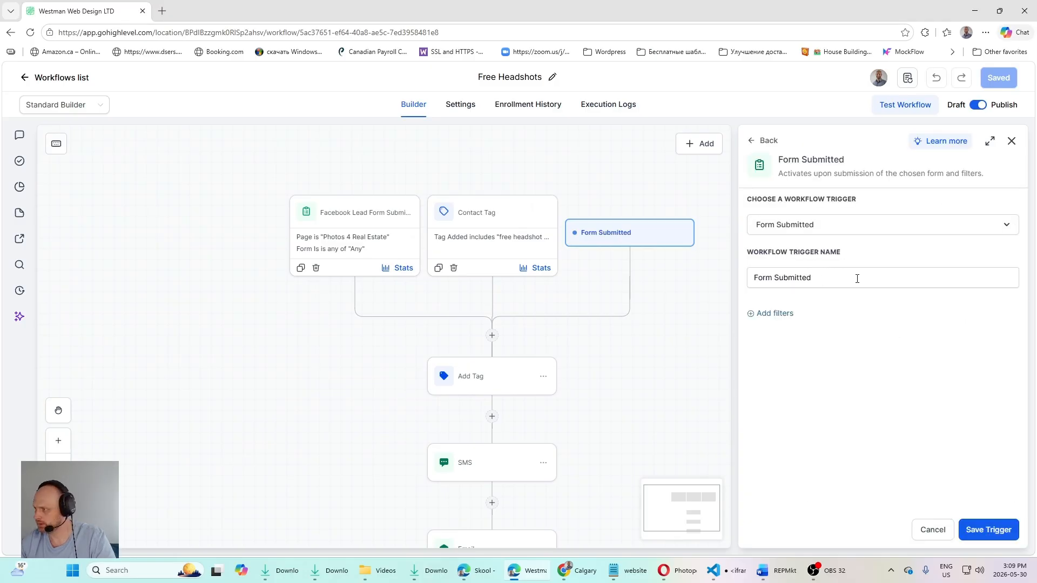
left_click(771, 314)
left_click(792, 439)
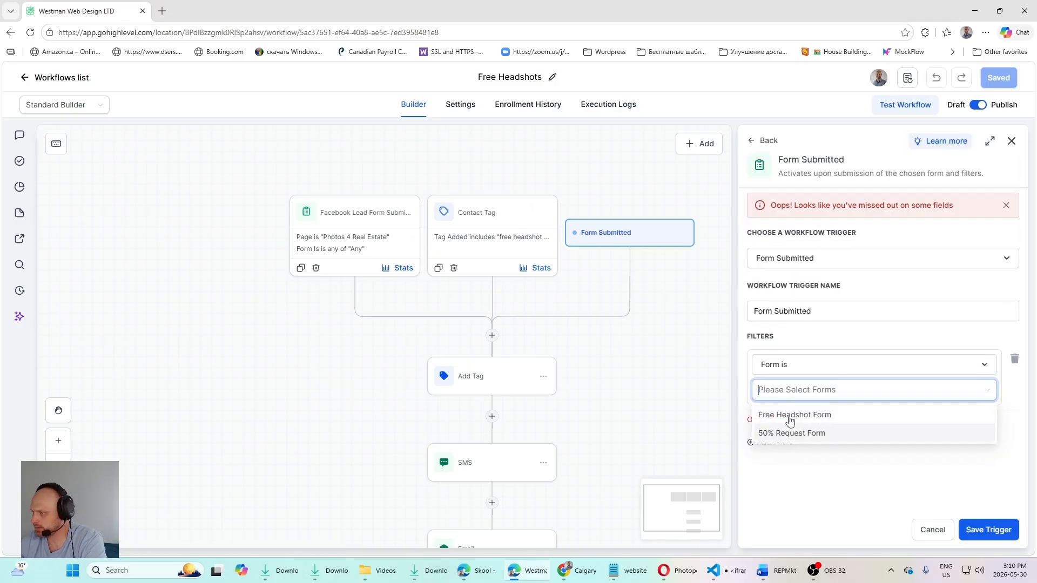
left_click(789, 415)
left_click(918, 514)
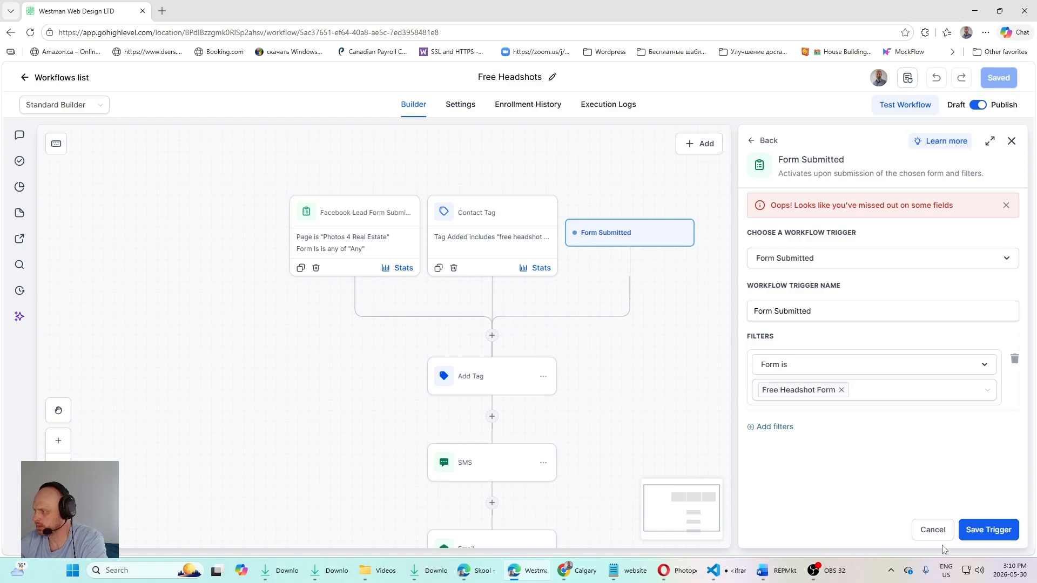
left_click(988, 530)
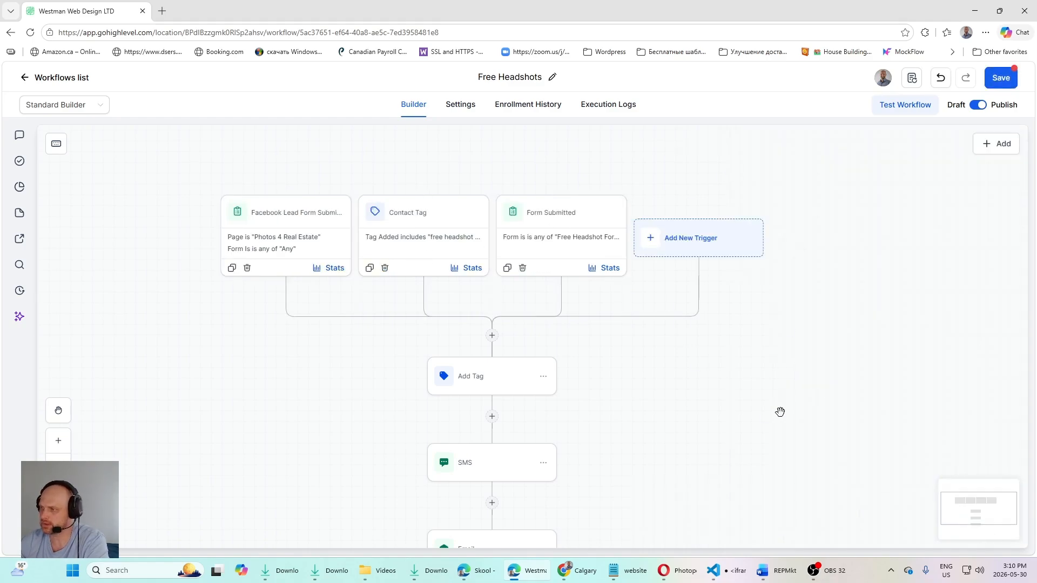
Step: Review the Contact Tag trigger's filter against the landing page's claim form in Chrome, then close the trigger without changes
left_click(436, 228)
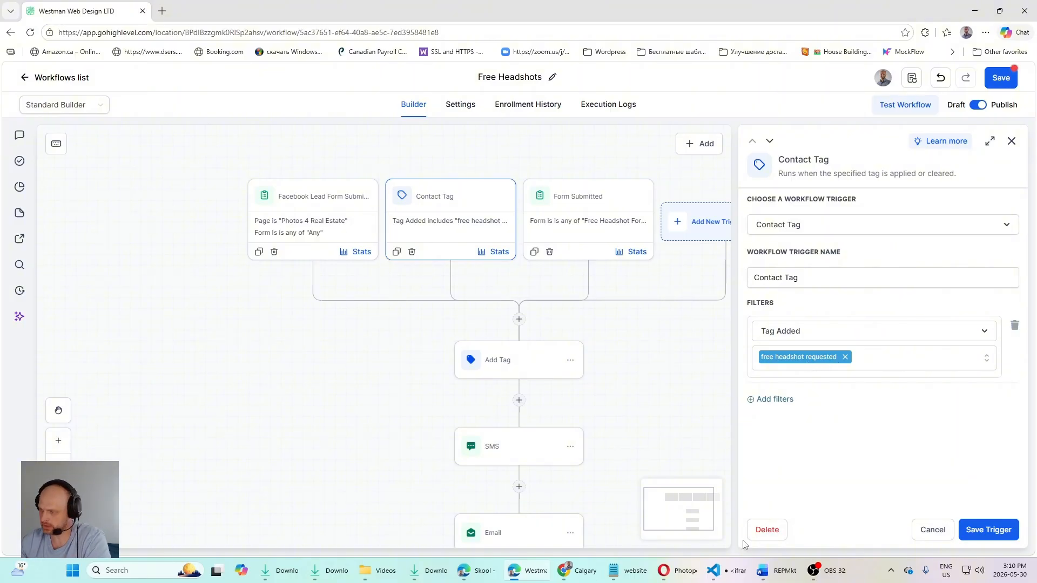
left_click(594, 580)
left_click(300, 410)
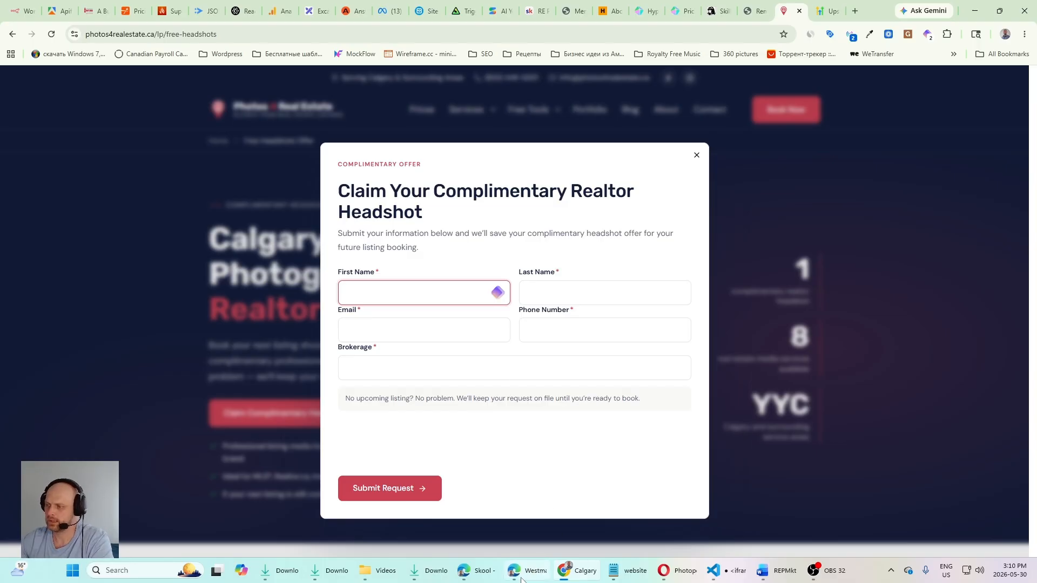
mouse_move(519, 570)
left_click(561, 516)
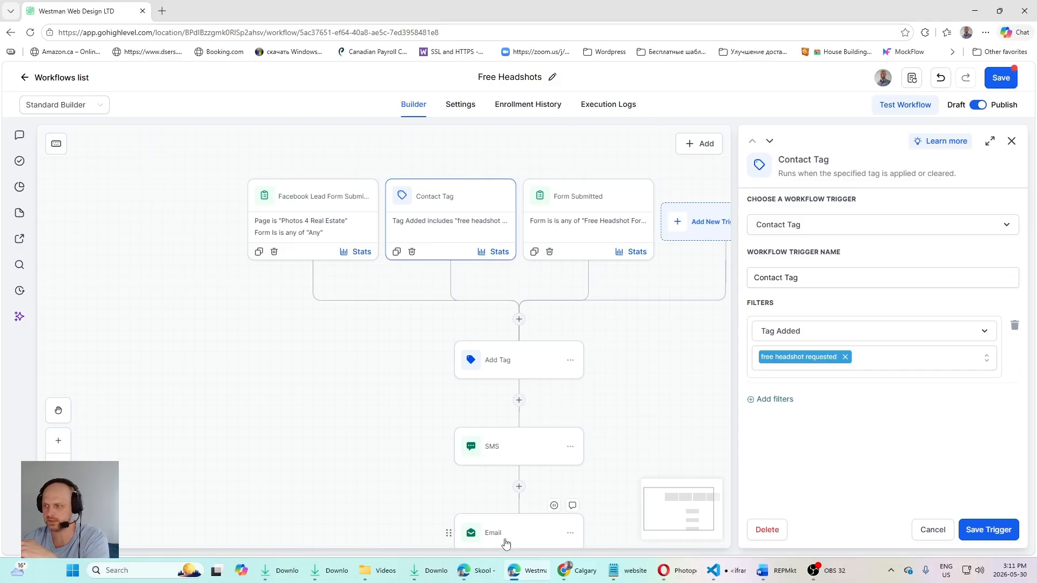
left_click(932, 530)
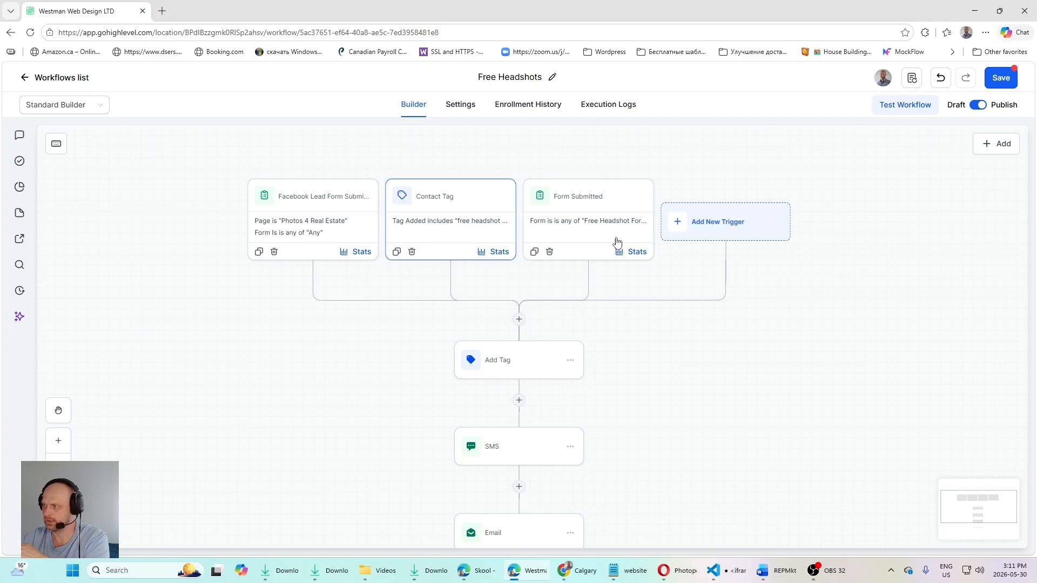
Step: Review the Form Submitted trigger's form filter, compare it with the landing page's claim form, and close the trigger without changes
left_click(578, 221)
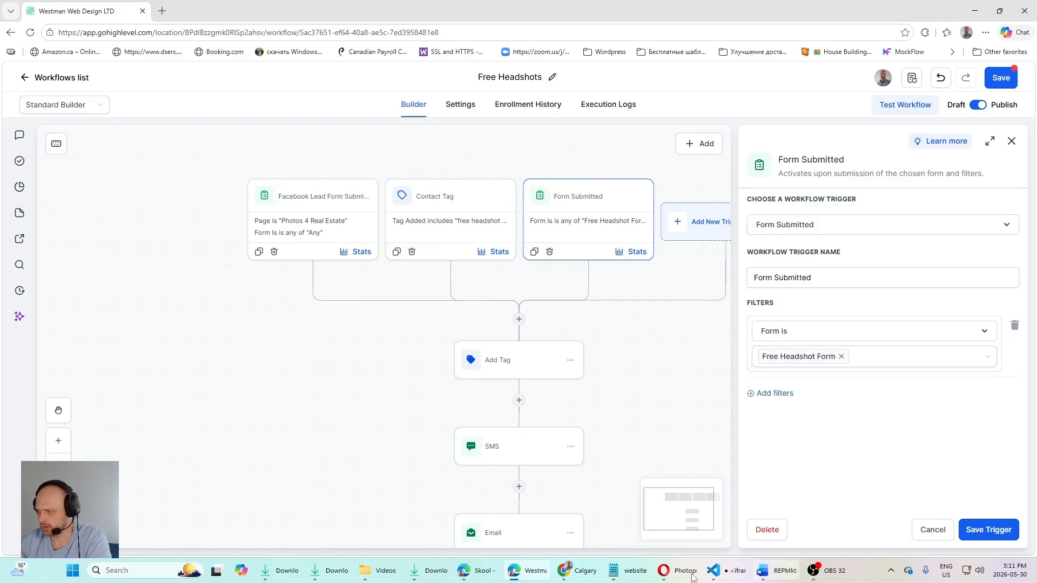
left_click(583, 576)
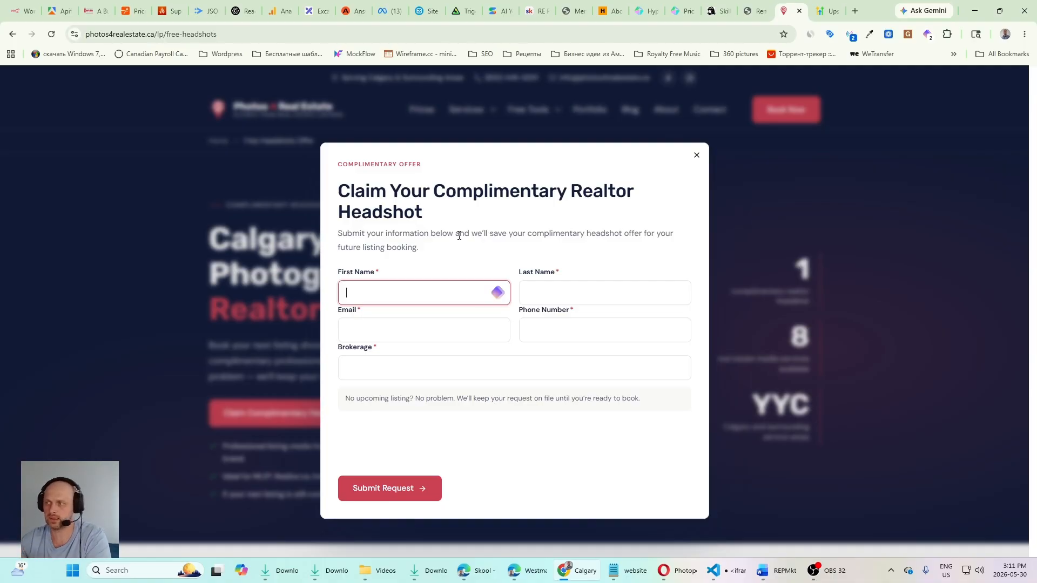
left_click(468, 523)
left_click(537, 570)
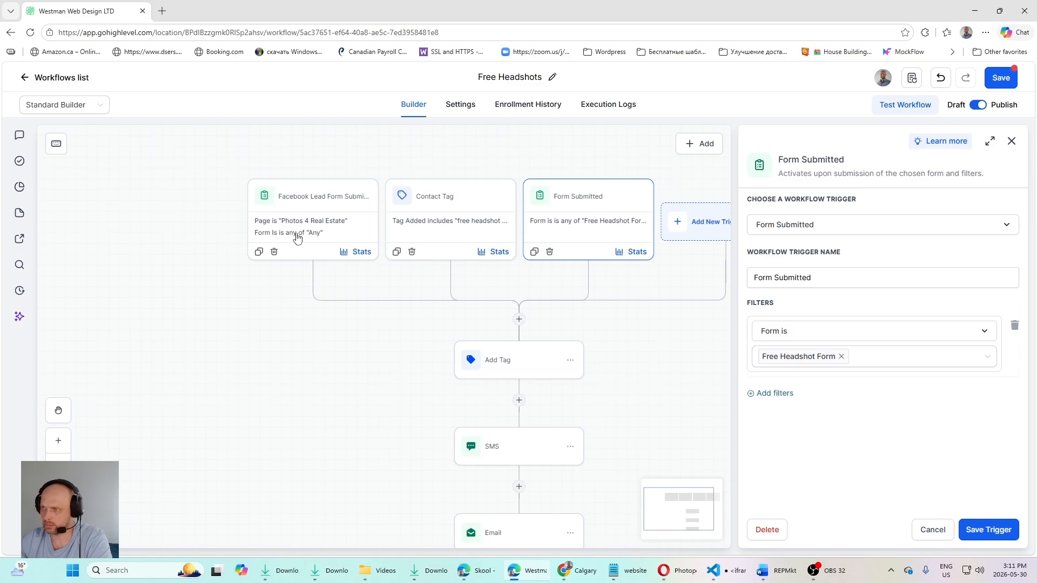
left_click(931, 531)
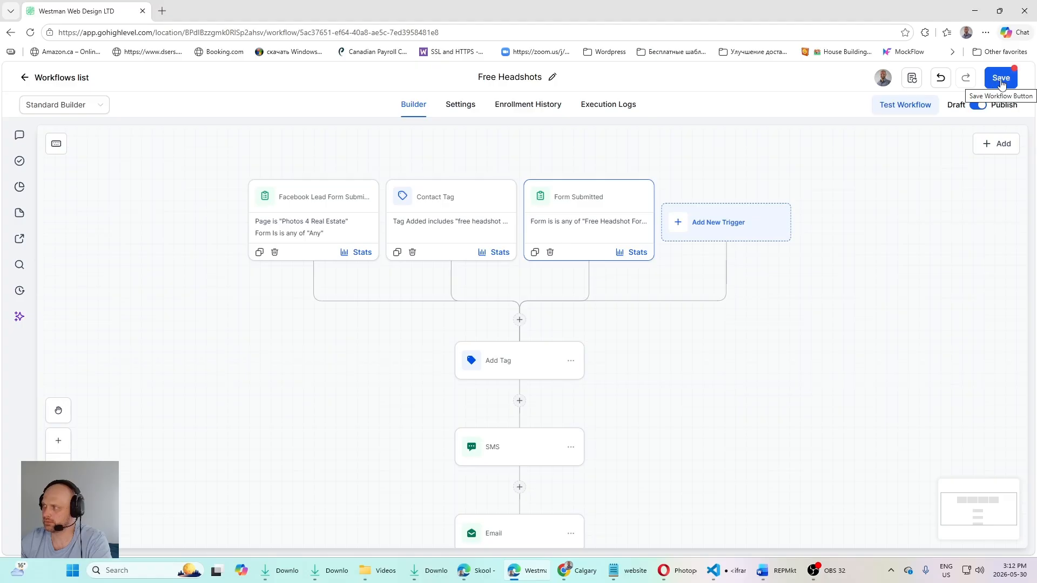
Step: Check which tag the workflow's Add Tag action applies, close it without changes and view the actions that follow
mouse_move(700, 384)
left_mouse_down()
mouse_move(714, 322)
mouse_move(699, 294)
mouse_move(701, 364)
left_mouse_up()
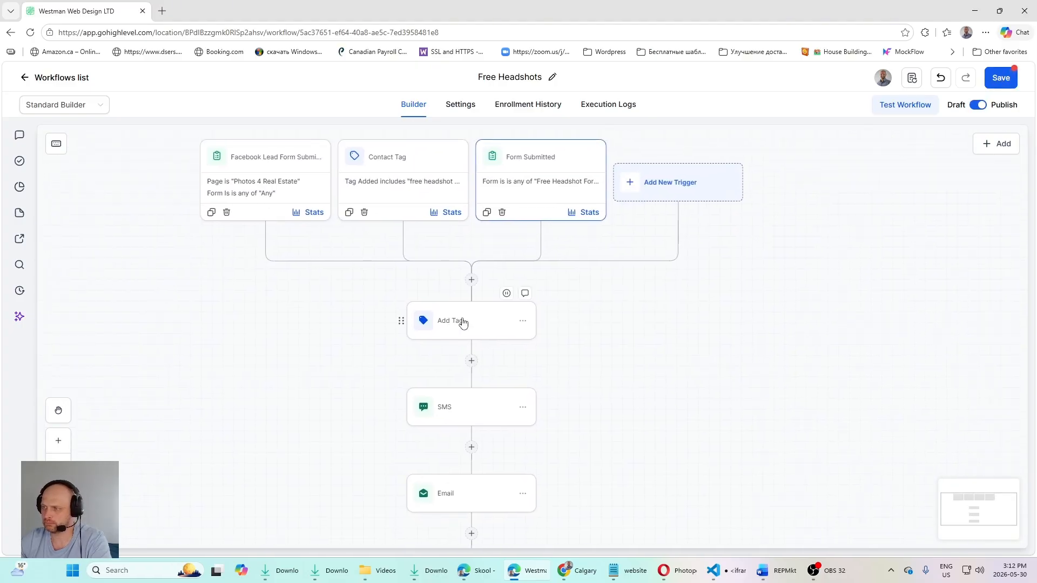
left_click(486, 324)
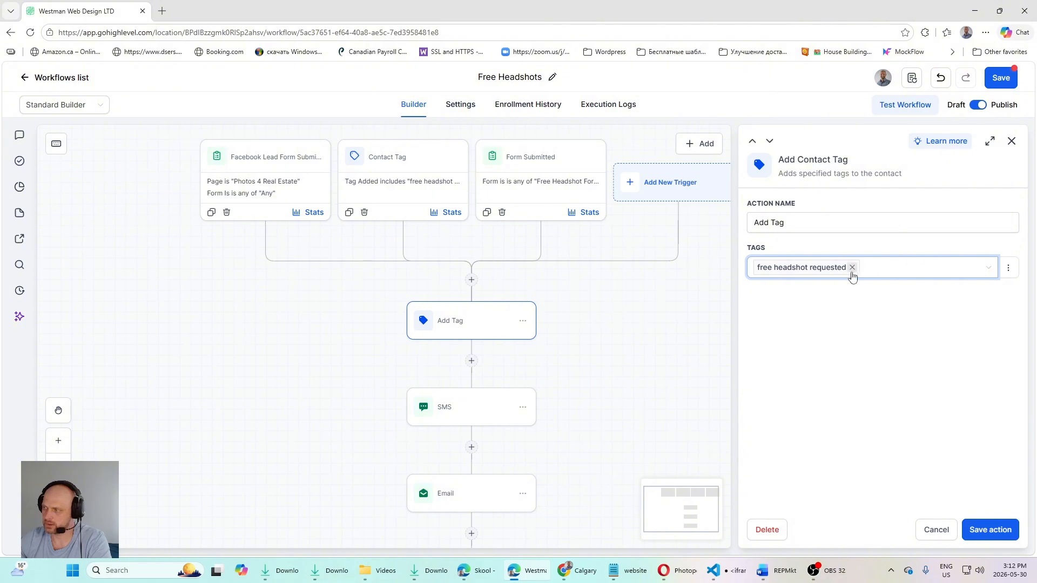
left_click(949, 533)
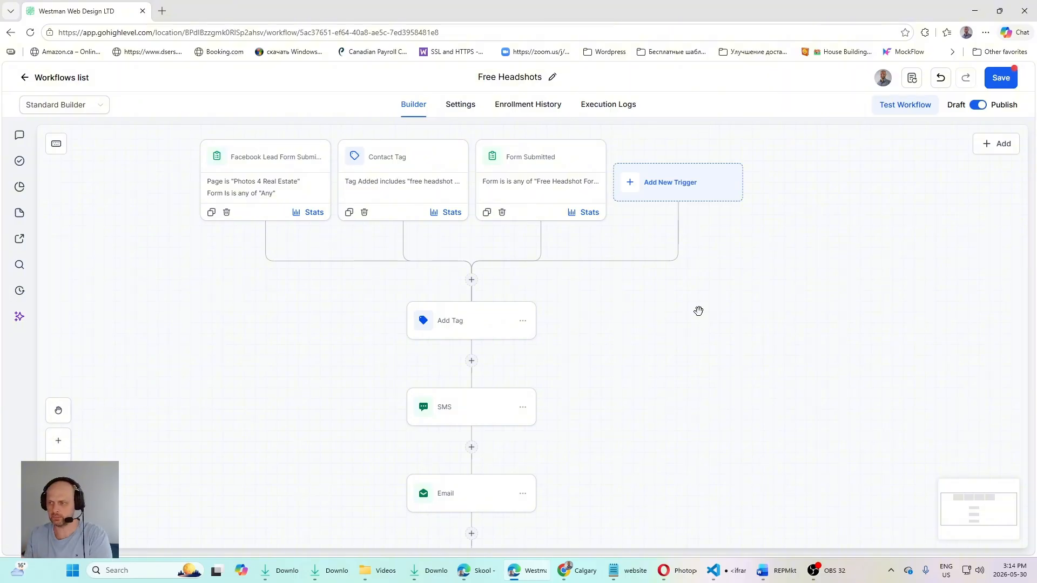
left_click_drag(618, 373, 617, 327)
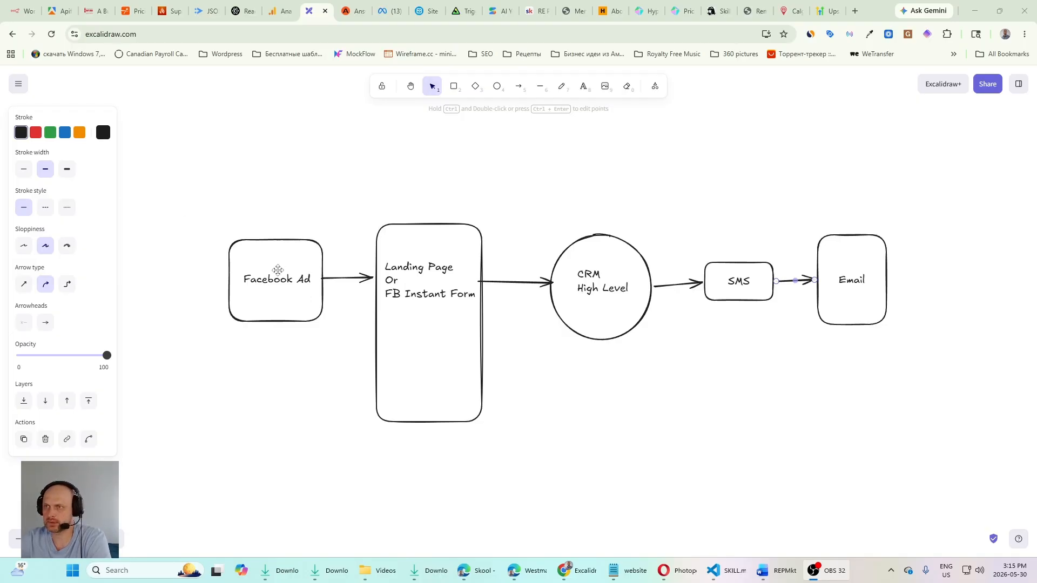
Step: Open the superscale.ai homepage in a new browser tab and look over what the service offers
left_click(169, 11)
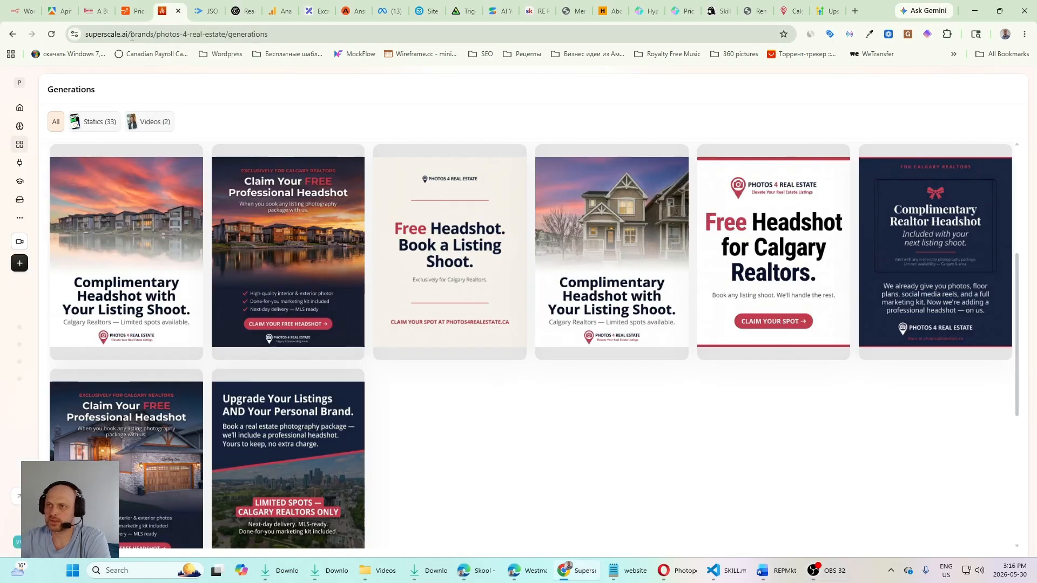
double_click(132, 34)
key("ctrl+c")
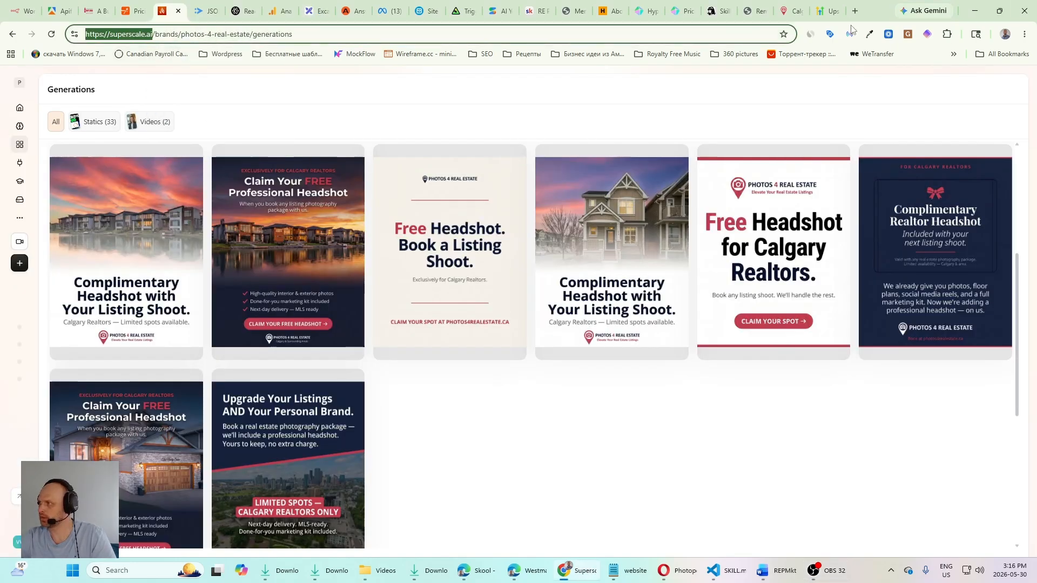
left_click(855, 11)
key("ctrl+v")
key("Return")
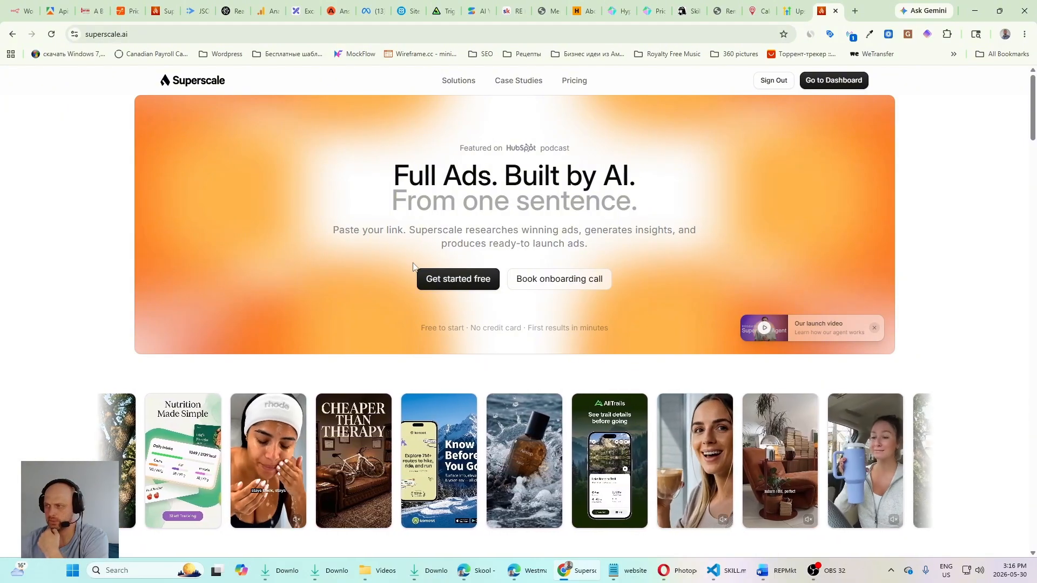
scroll(440, 250, "down", 8)
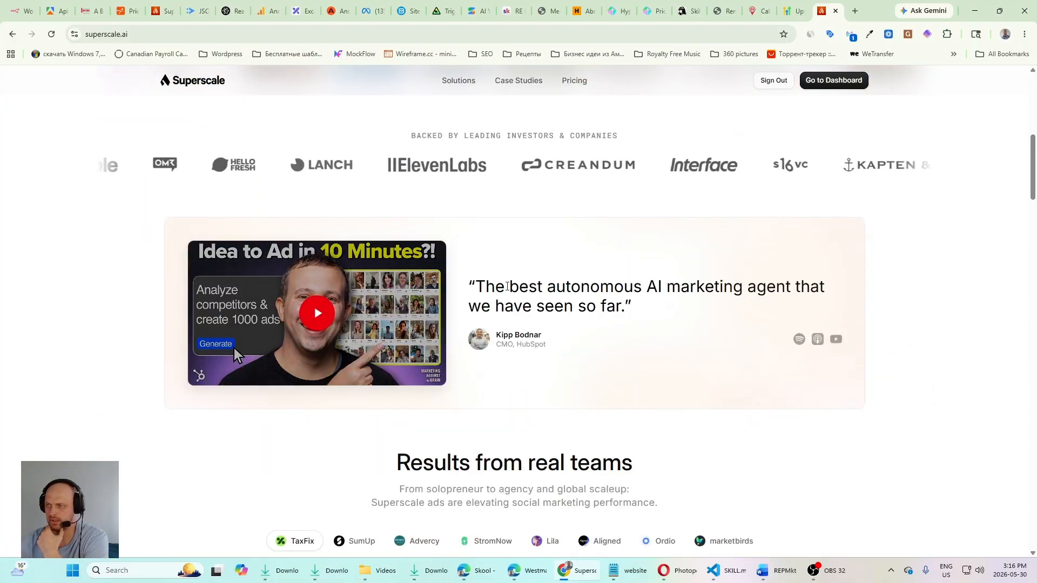
scroll(389, 162, "up", 8)
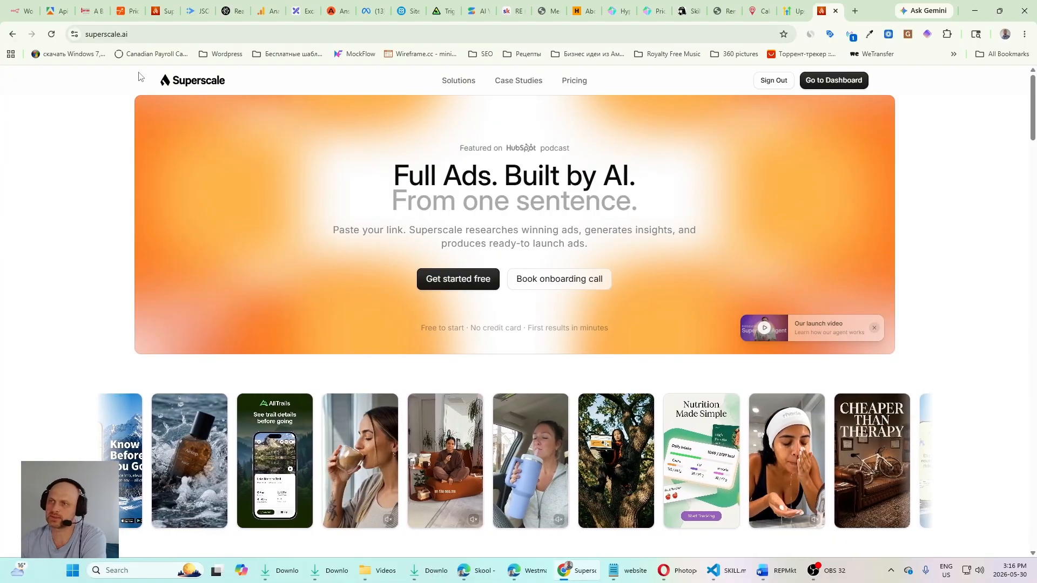
Step: Review the generated static and video ads for Photos 4 Real Estate on Superscale's Generations page
left_click(159, 11)
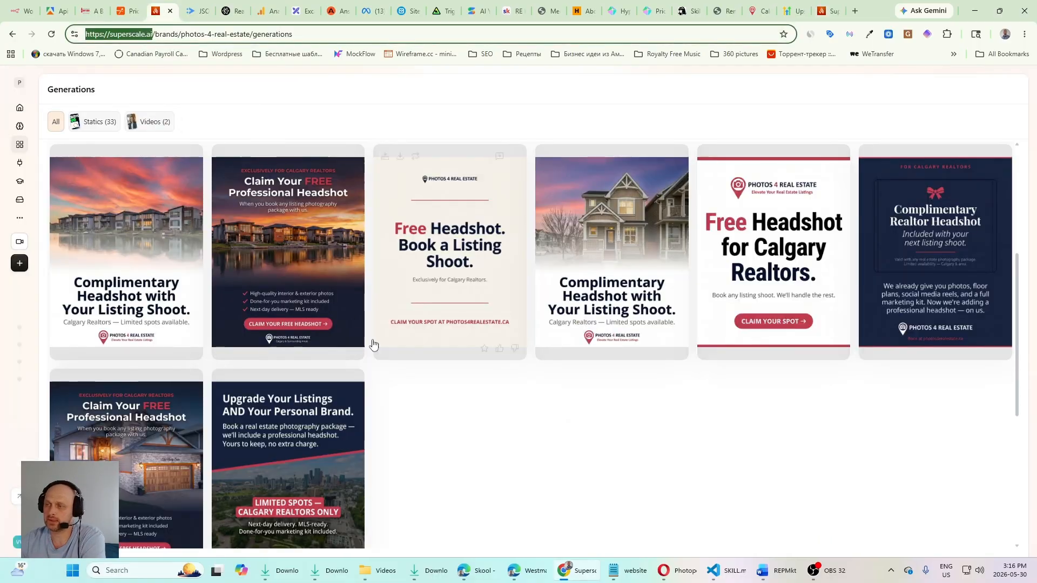
scroll(597, 387, "down", 6)
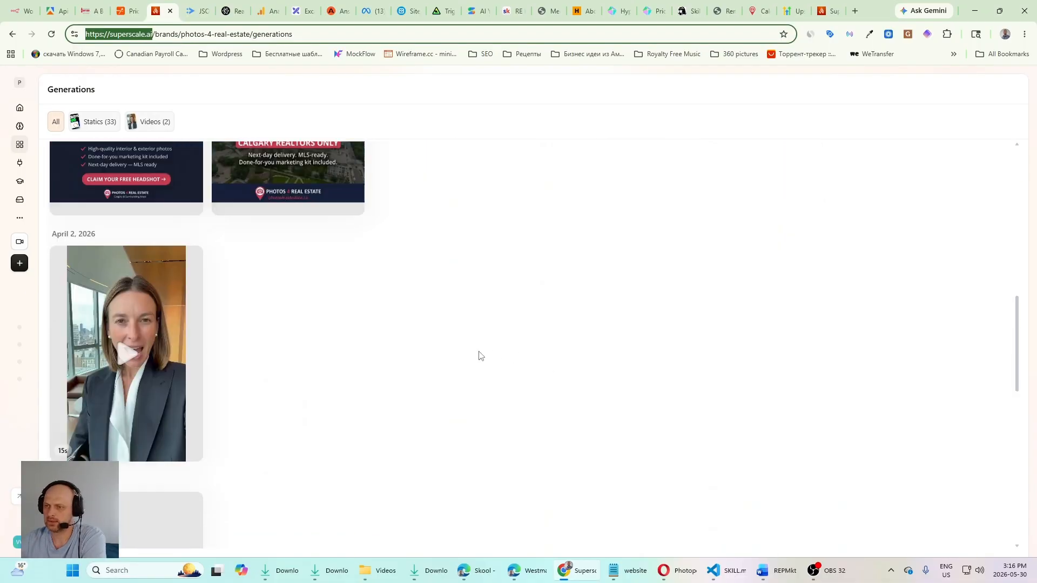
scroll(232, 361, "down", 1)
scroll(232, 362, "up", 2)
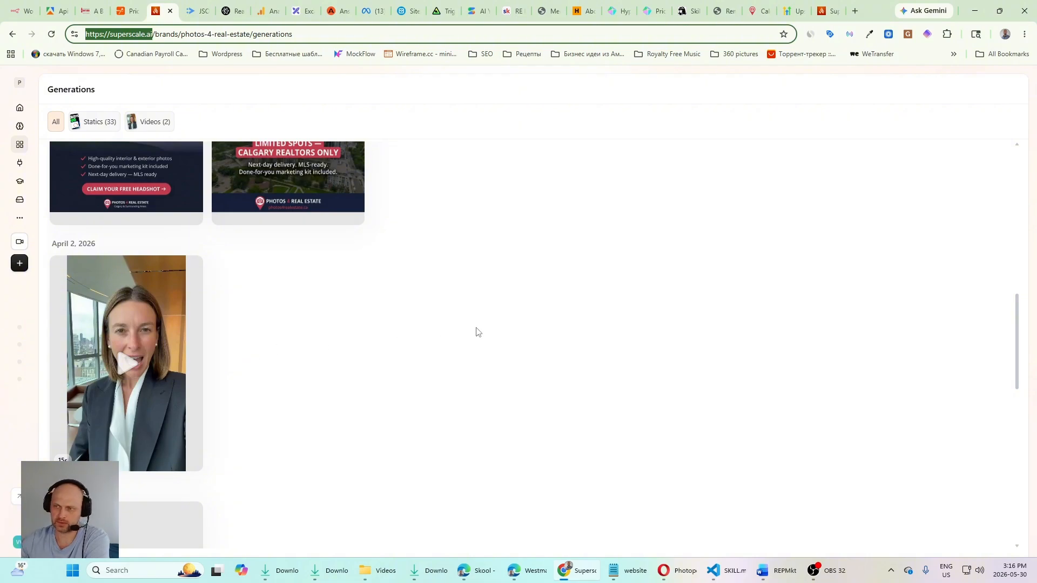
scroll(464, 249, "down", 8)
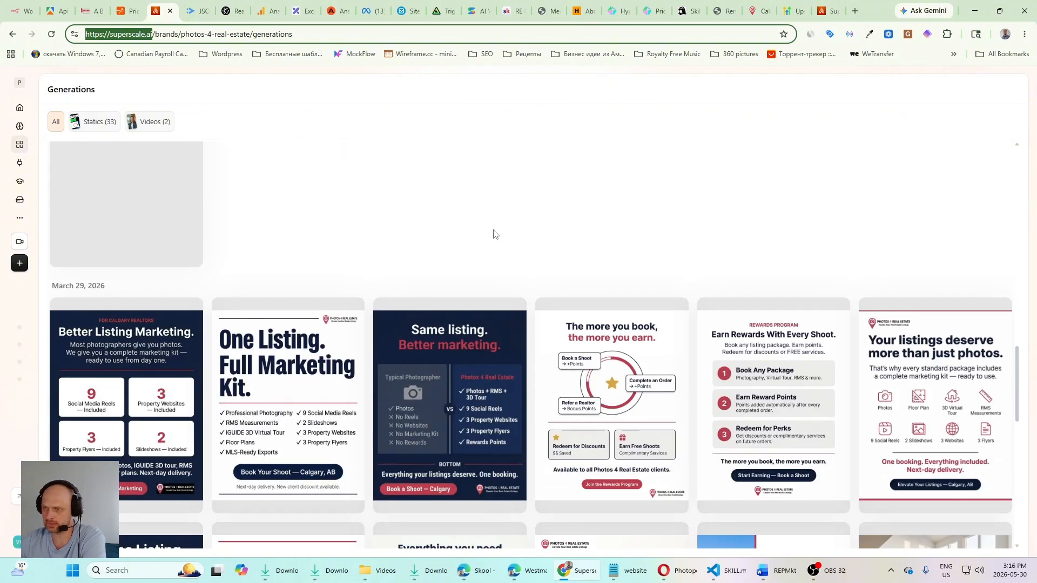
scroll(493, 234, "down", 7)
scroll(618, 310, "up", 9)
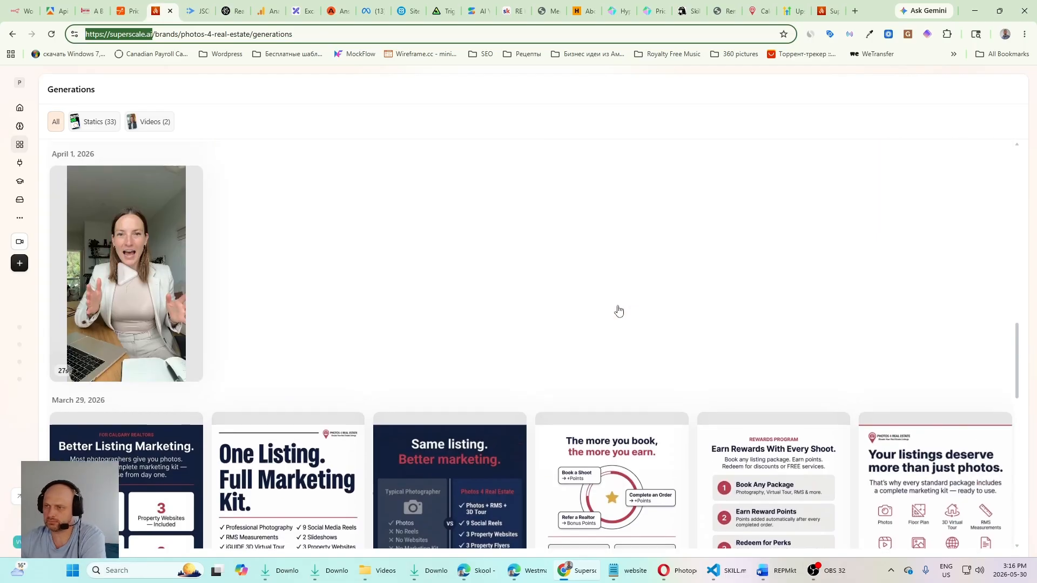
scroll(619, 310, "up", 8)
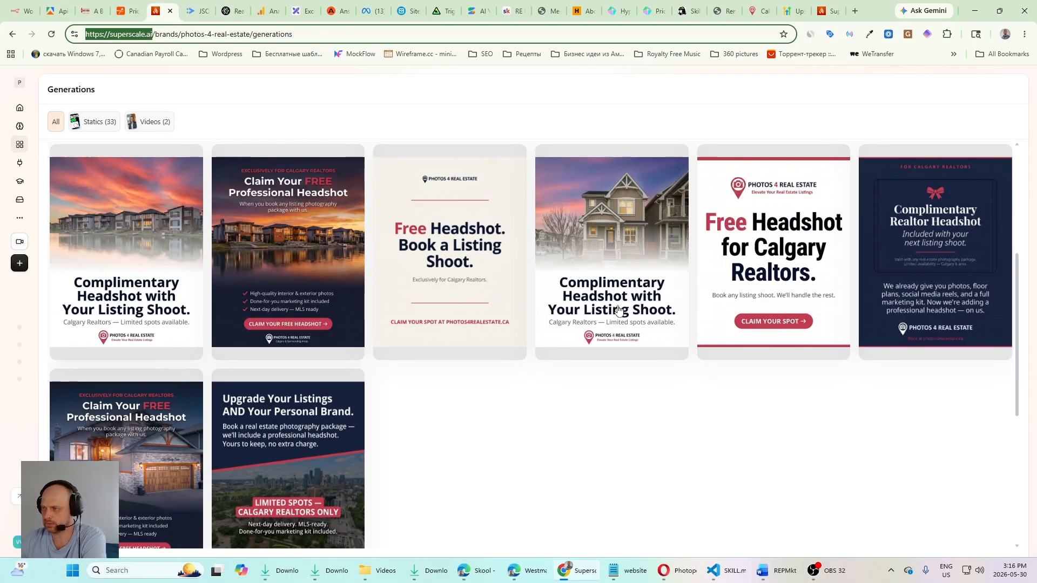
scroll(618, 311, "up", 4)
scroll(169, 277, "down", 4)
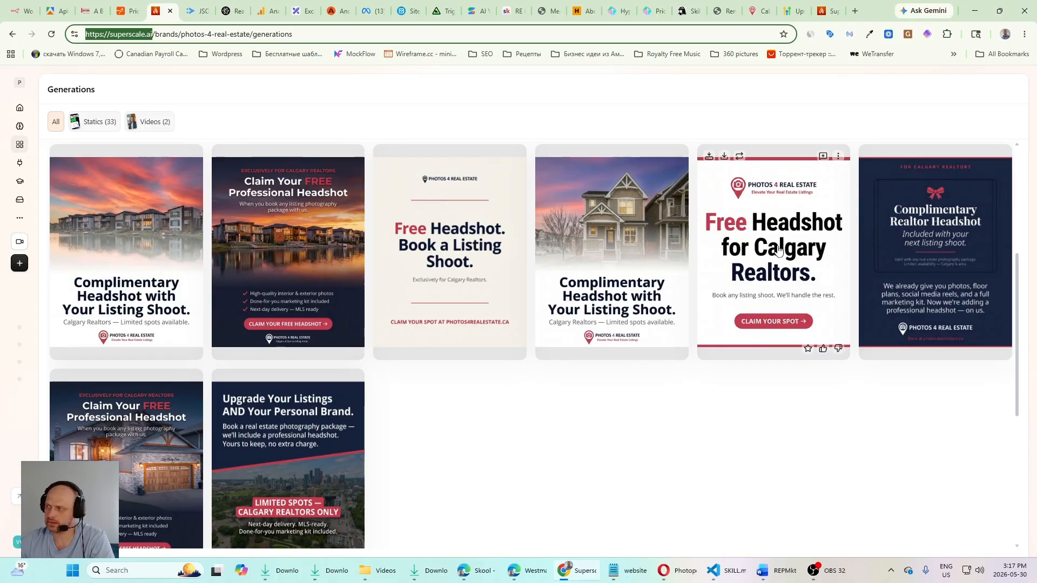
Step: Inspect the "Free Headshot for Calgary Realtors" ad generation and its aspect ratio variants, then close it
left_click(778, 249)
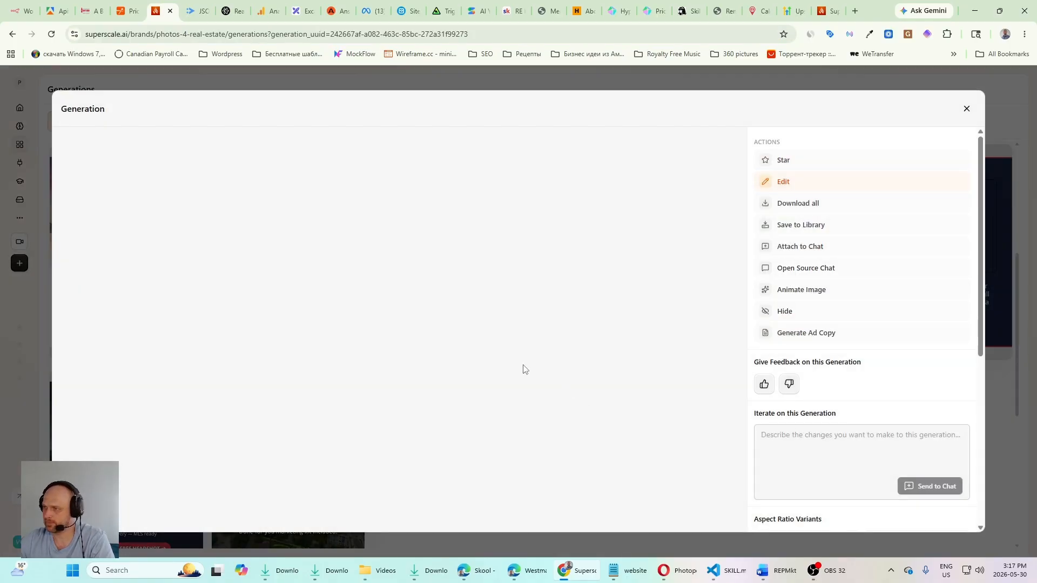
left_click(966, 109)
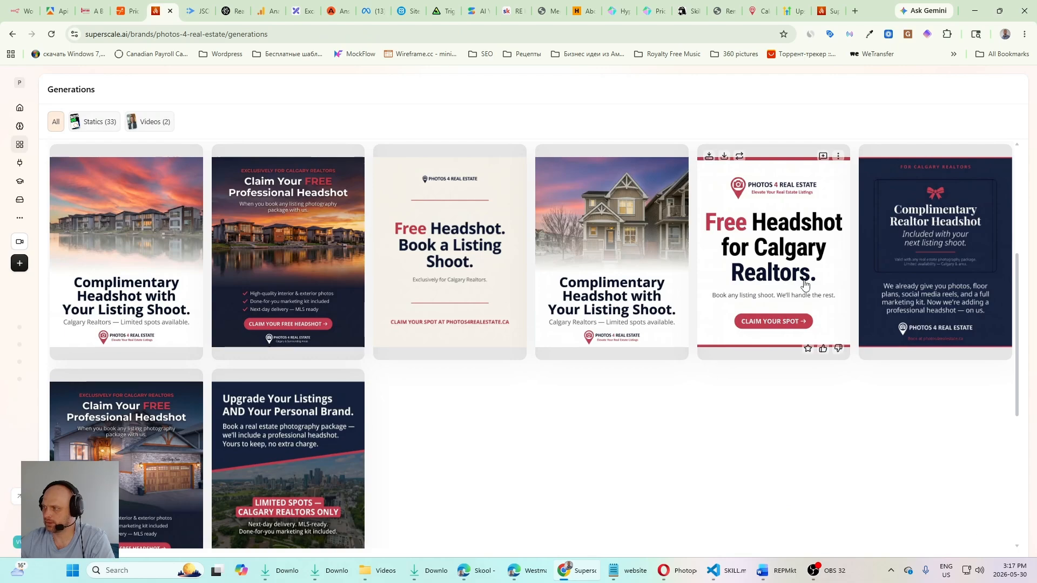
left_click(783, 253)
scroll(868, 386, "down", 5)
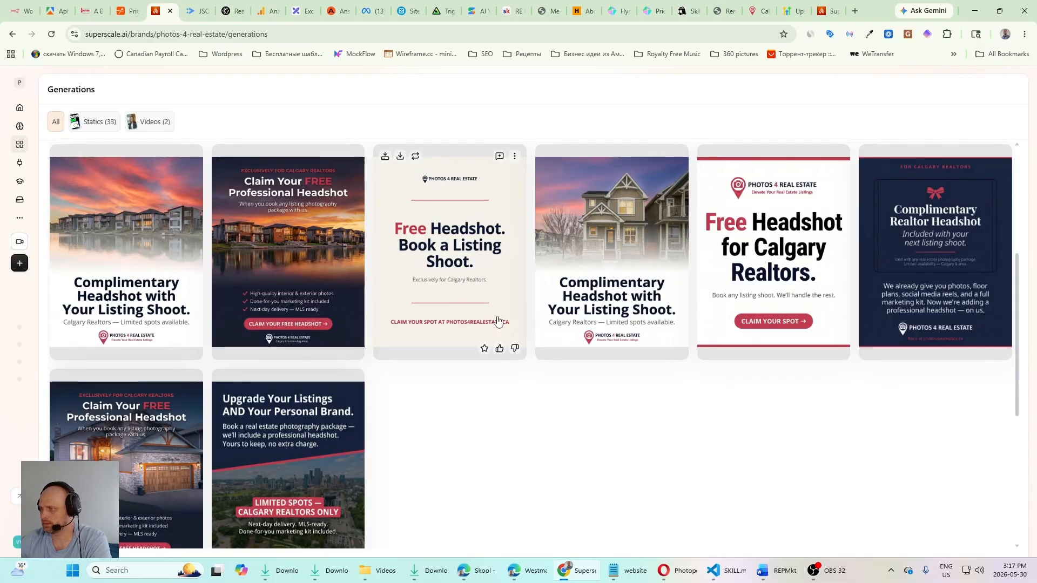
left_click(967, 108)
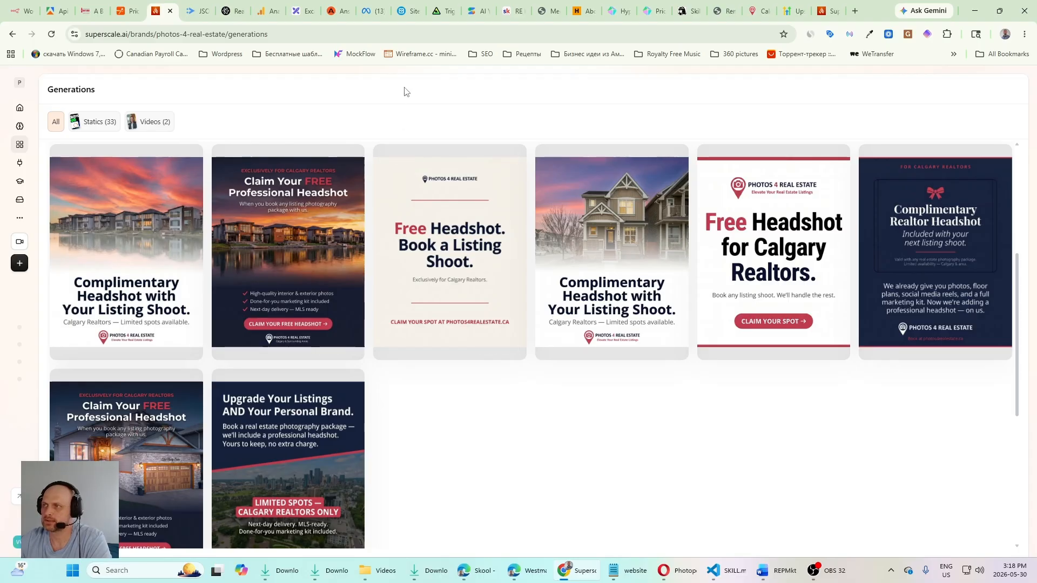
Step: Check the Free Headshot Offer campaign's results and cost per result in Meta Ads Manager
left_click(373, 11)
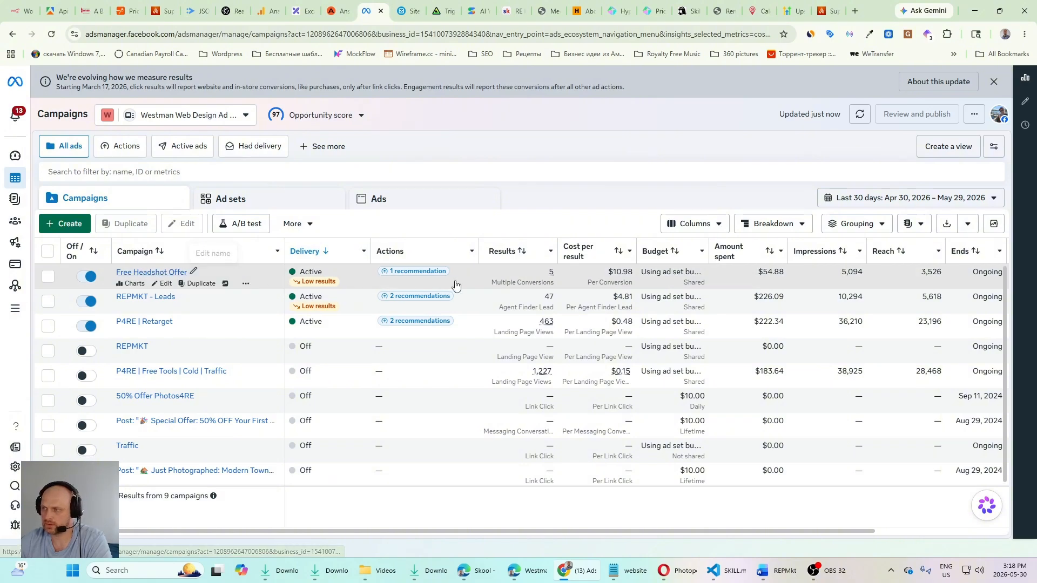
mouse_move(553, 278)
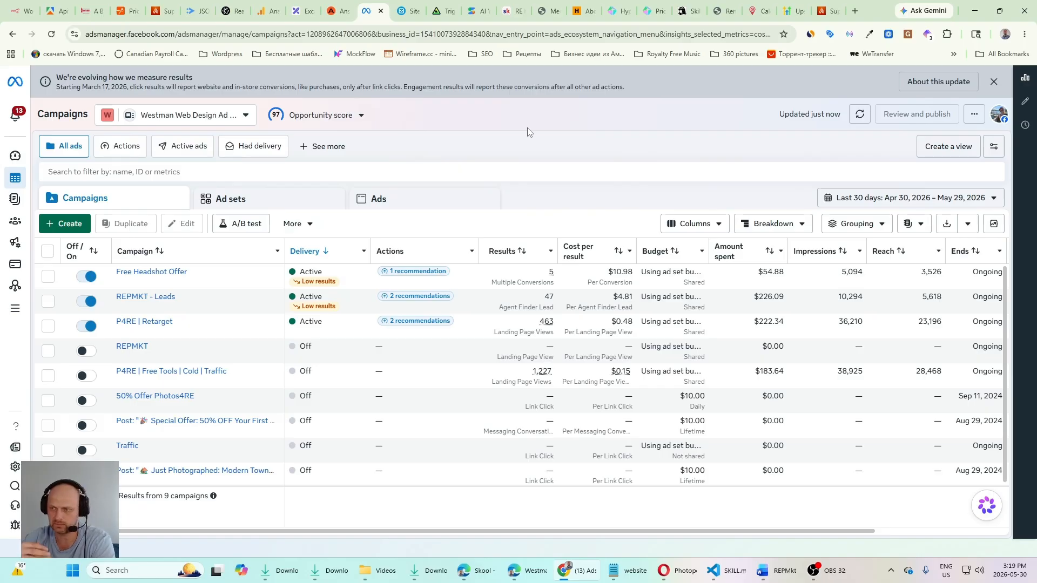
Step: Open the Free Tools page from the free headshots landing page and review the generators it describes
left_click(755, 10)
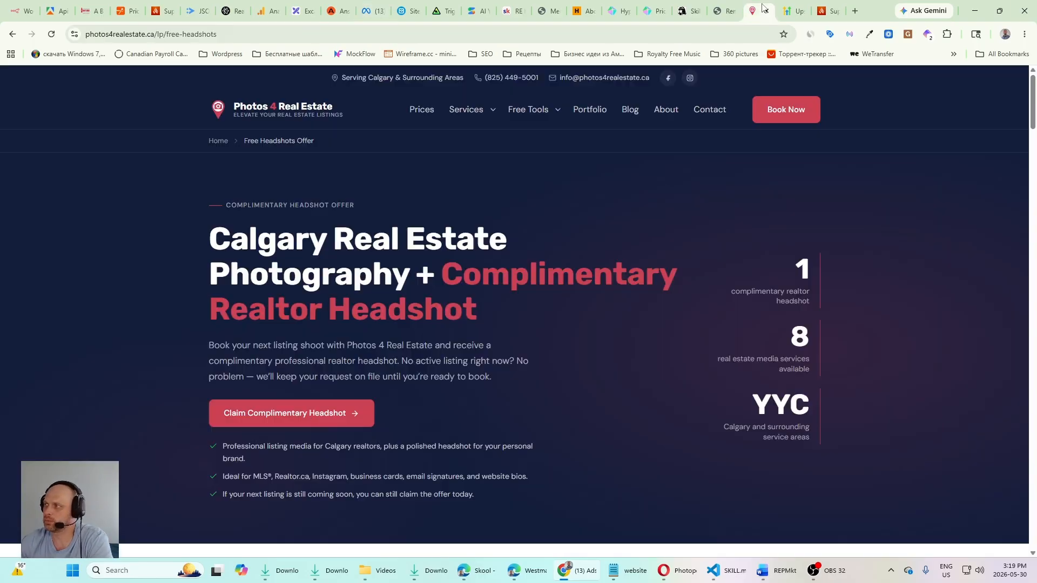
mouse_move(544, 115)
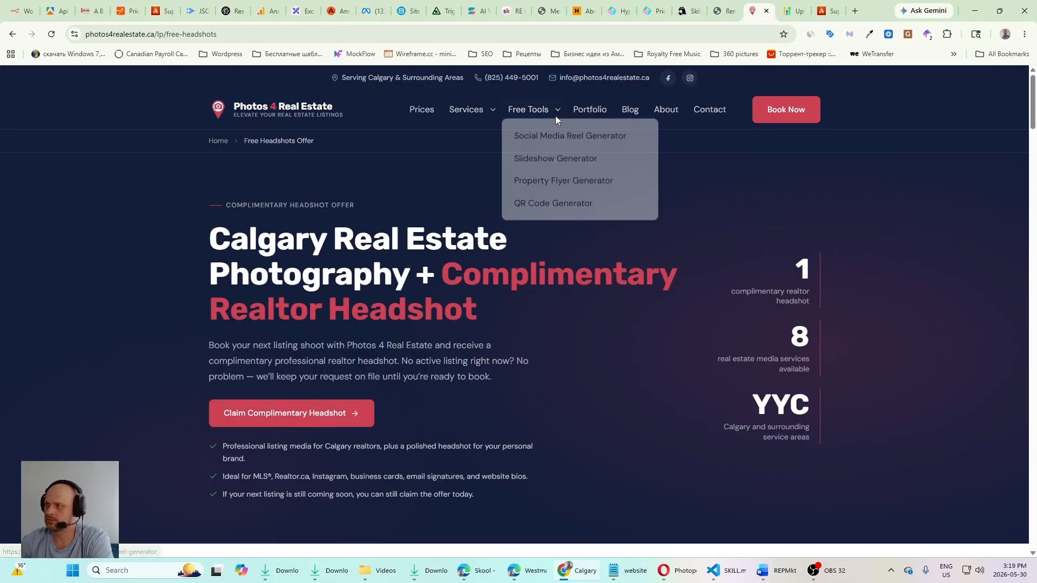
left_click(542, 111)
scroll(529, 274, "down", 15)
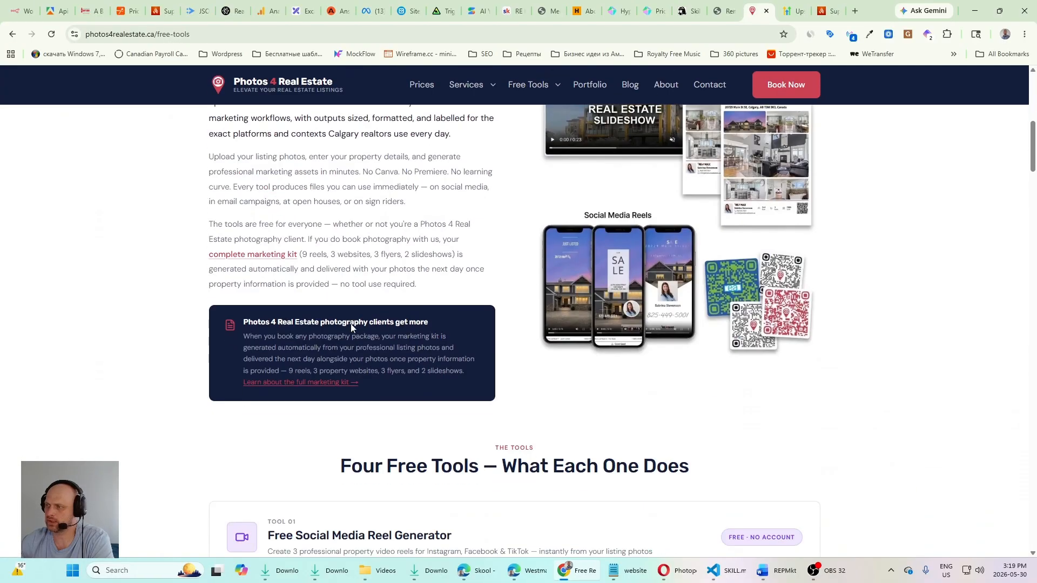
scroll(625, 352, "down", 10)
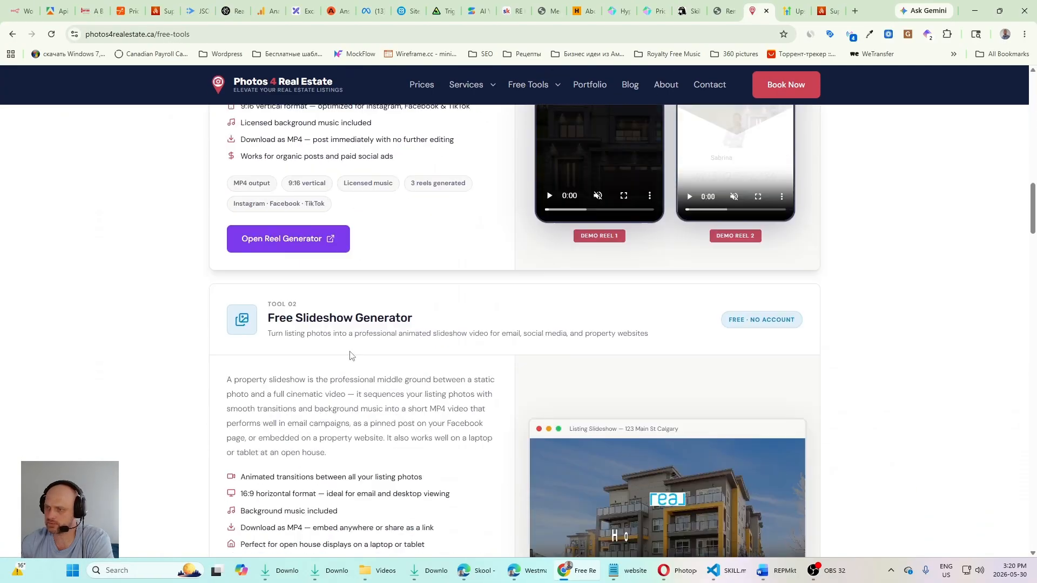
scroll(484, 298, "up", 3)
scroll(285, 435, "down", 6)
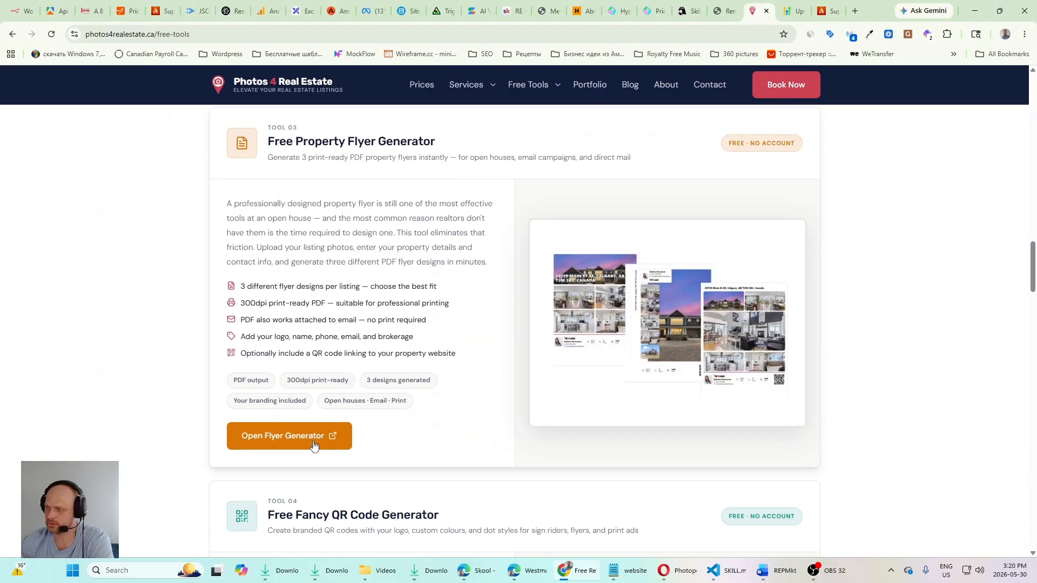
scroll(637, 293, "up", 12)
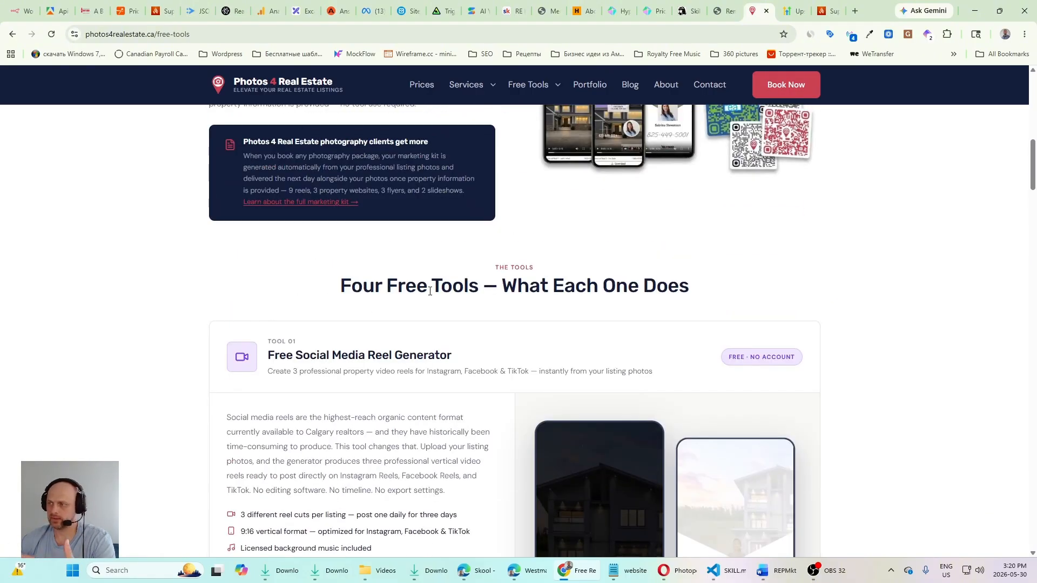
scroll(405, 308, "down", 4)
Step: Open the Free Social Media Reel Generator and examine the fields of its Free Reels form
left_click(286, 395)
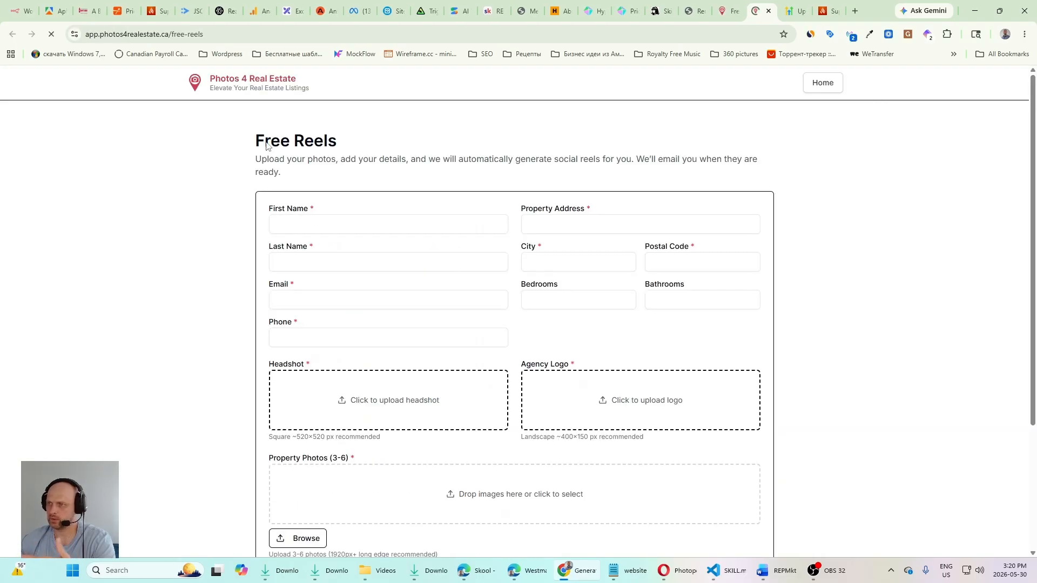
scroll(304, 139, "down", 2)
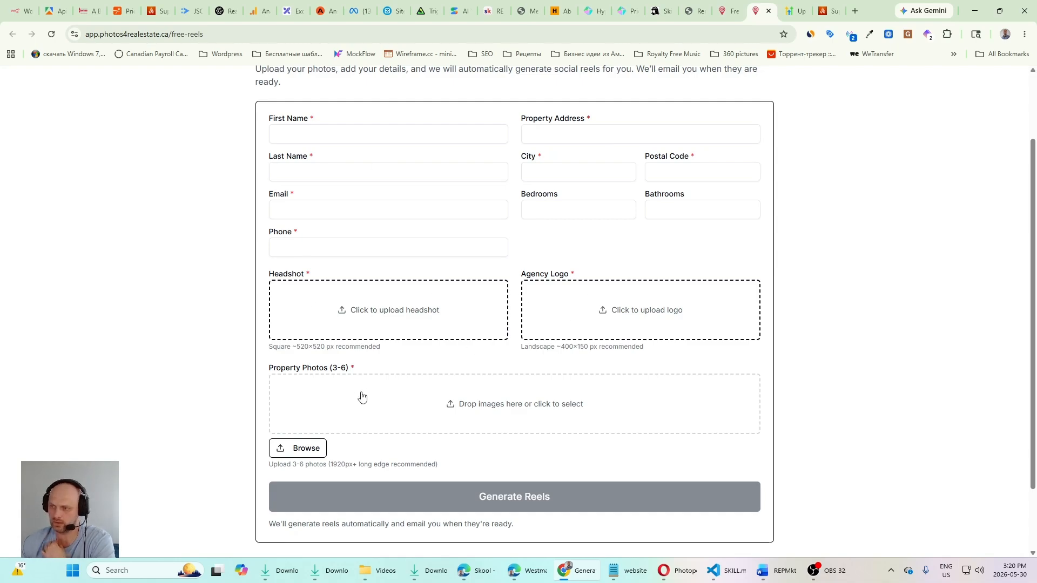
scroll(362, 397, "down", 2)
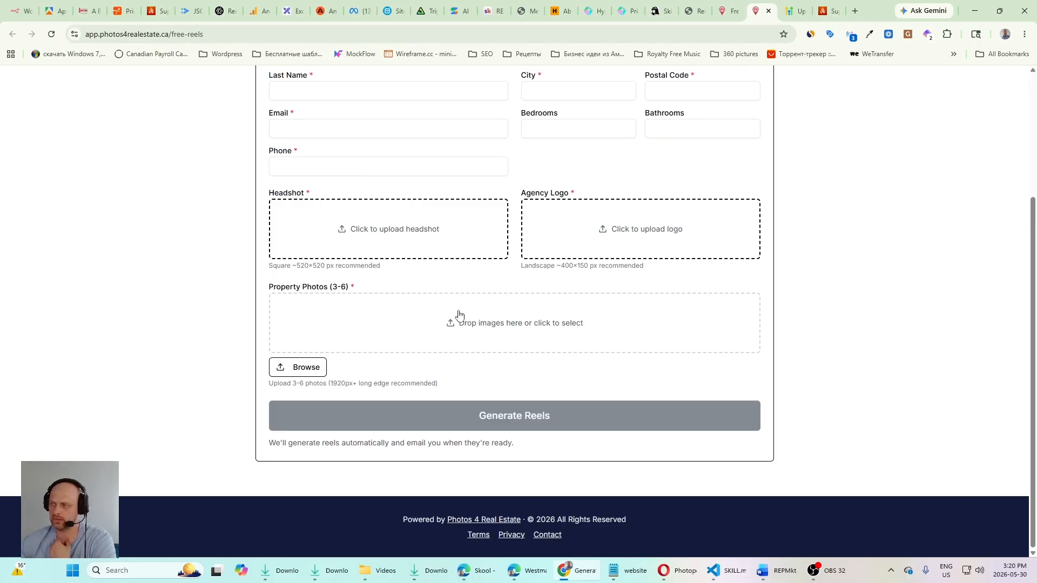
scroll(459, 314, "up", 3)
Step: Return to the Free Tools page and play Demo Reel 1, then pause it
left_click(726, 11)
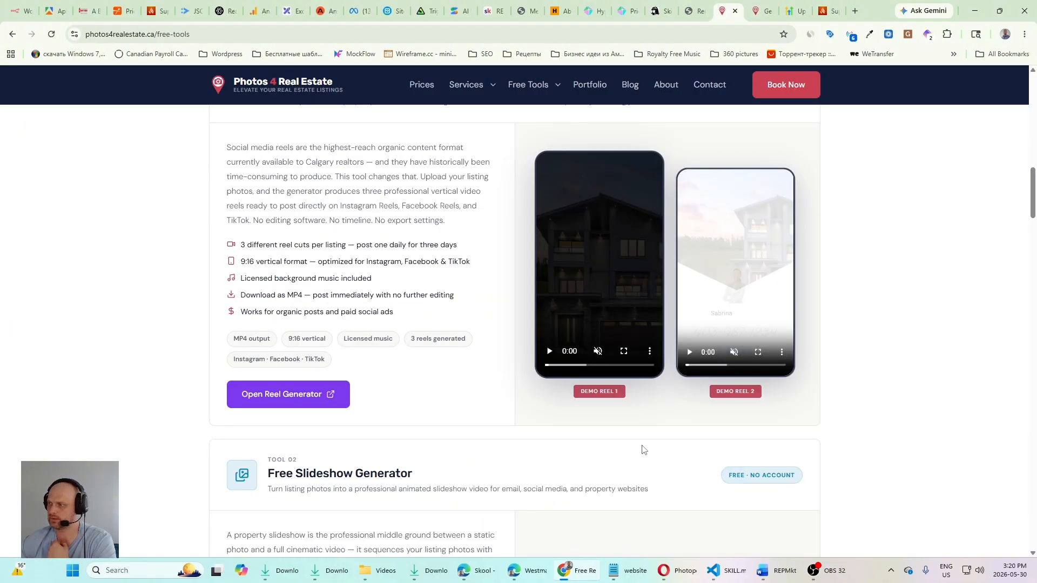
left_click(549, 352)
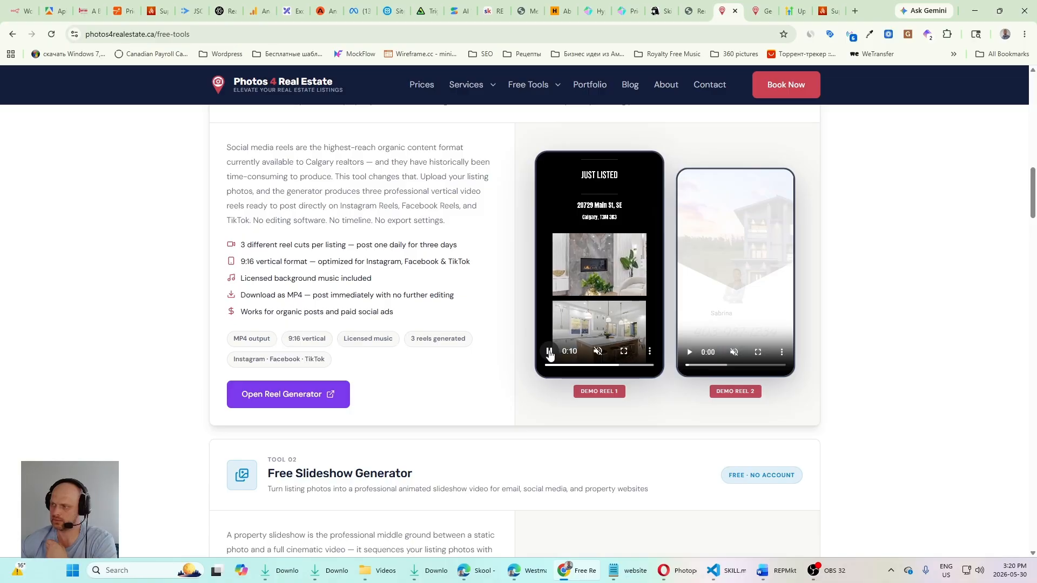
left_click(549, 353)
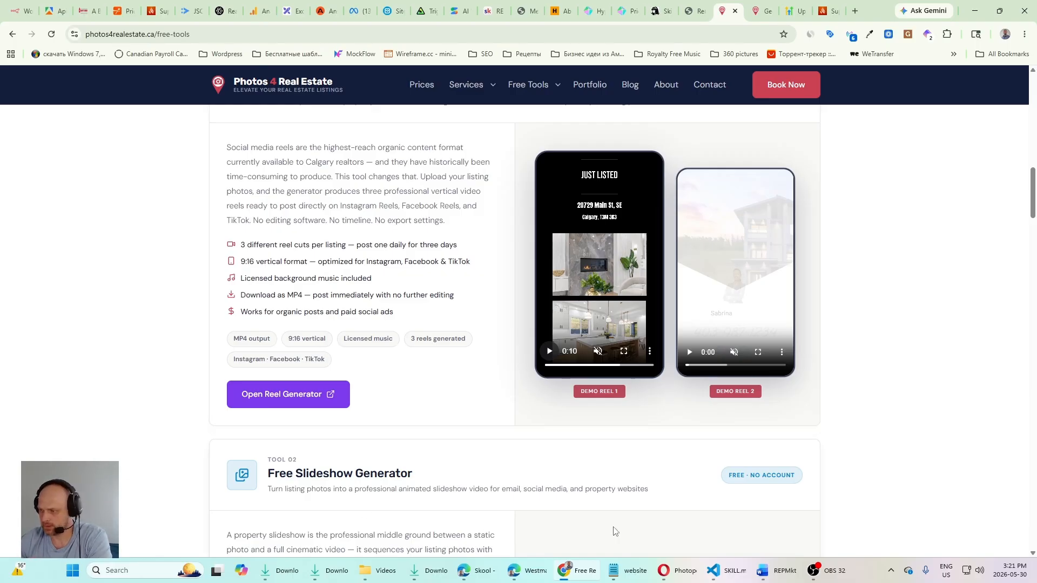
Step: Switch to the HighLevel contacts list, show 100 contacts per page and look through the contacts' creation dates and tags
left_click(527, 578)
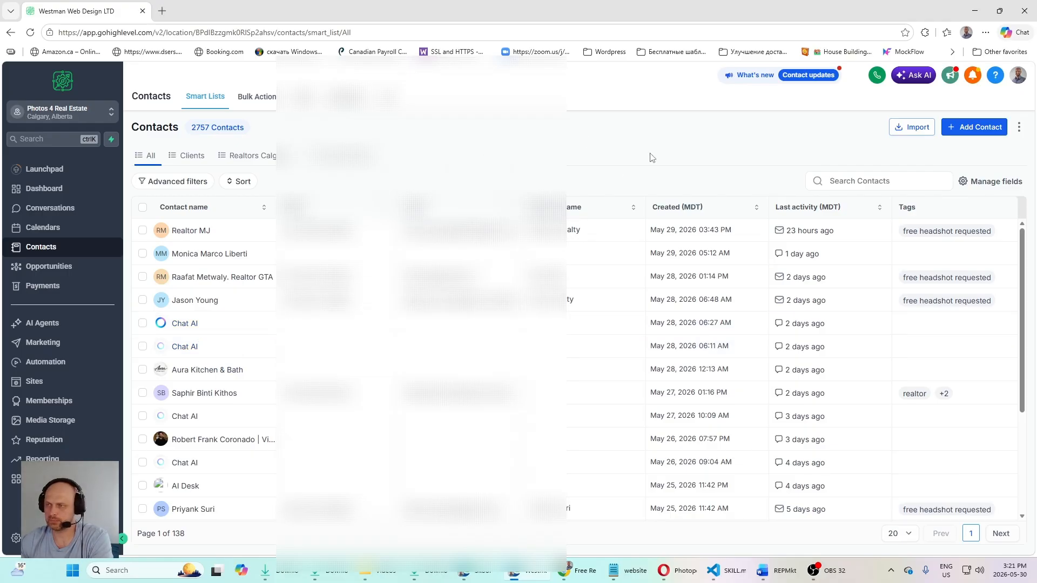
scroll(262, 424, "down", 4)
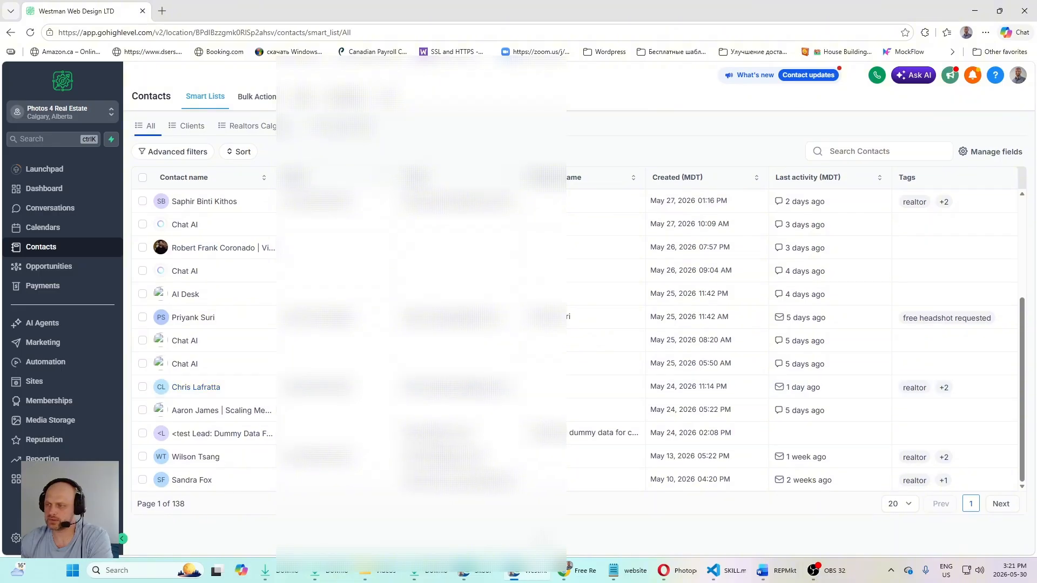
left_click(909, 506)
left_click(903, 554)
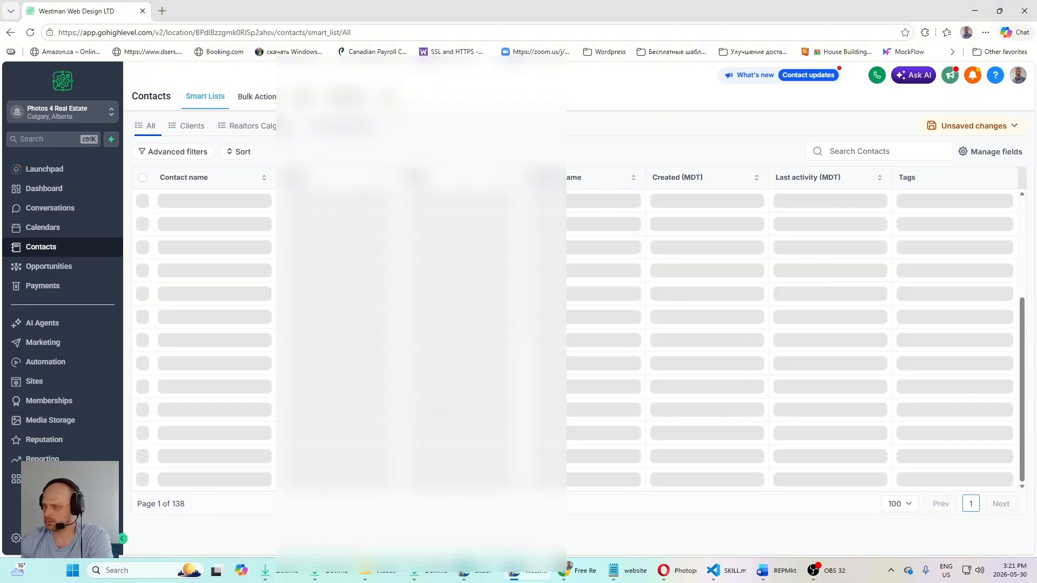
scroll(259, 326, "down", 20)
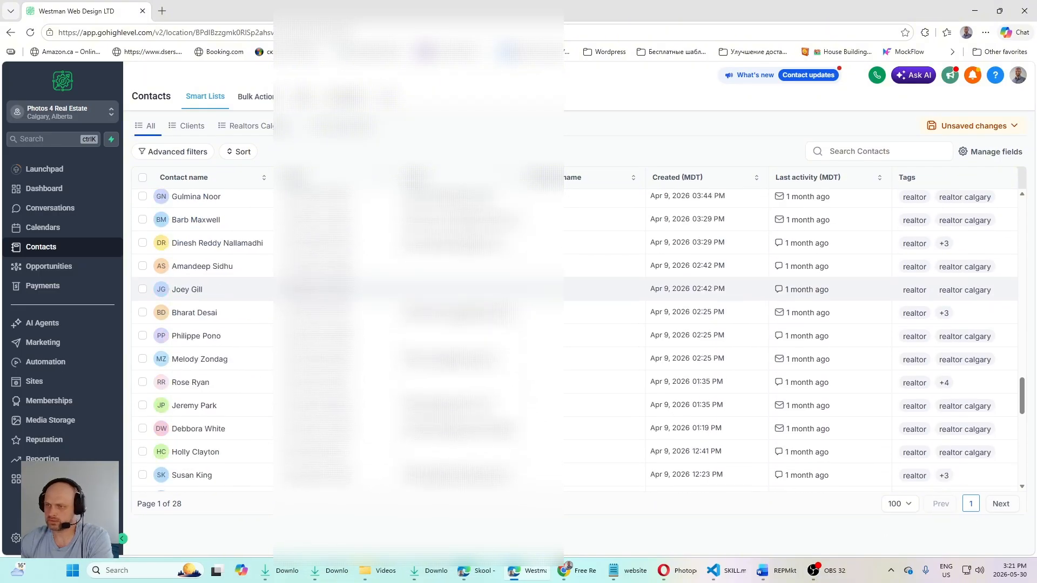
scroll(378, 335, "up", 6)
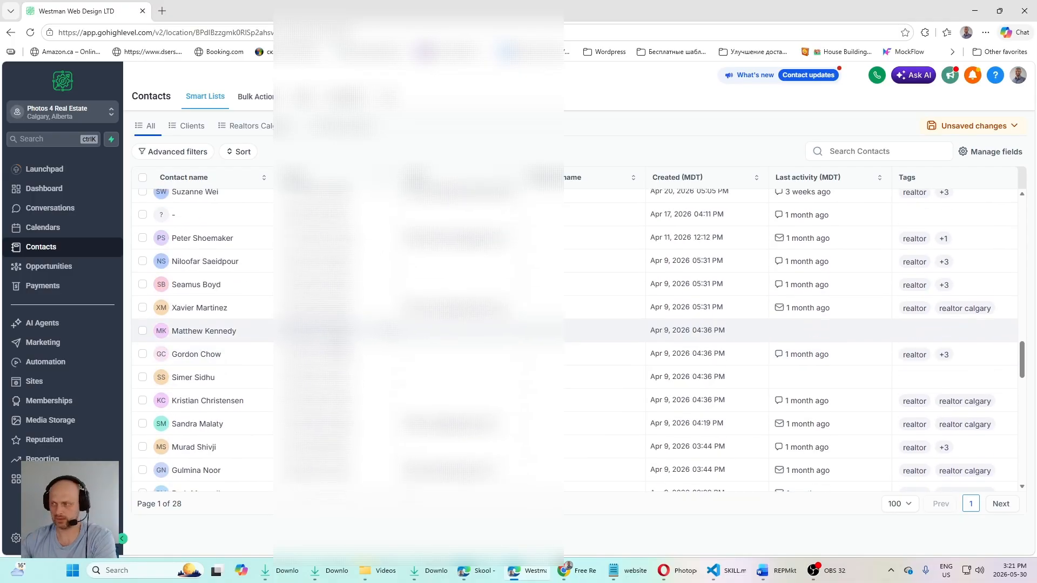
scroll(378, 341, "up", 5)
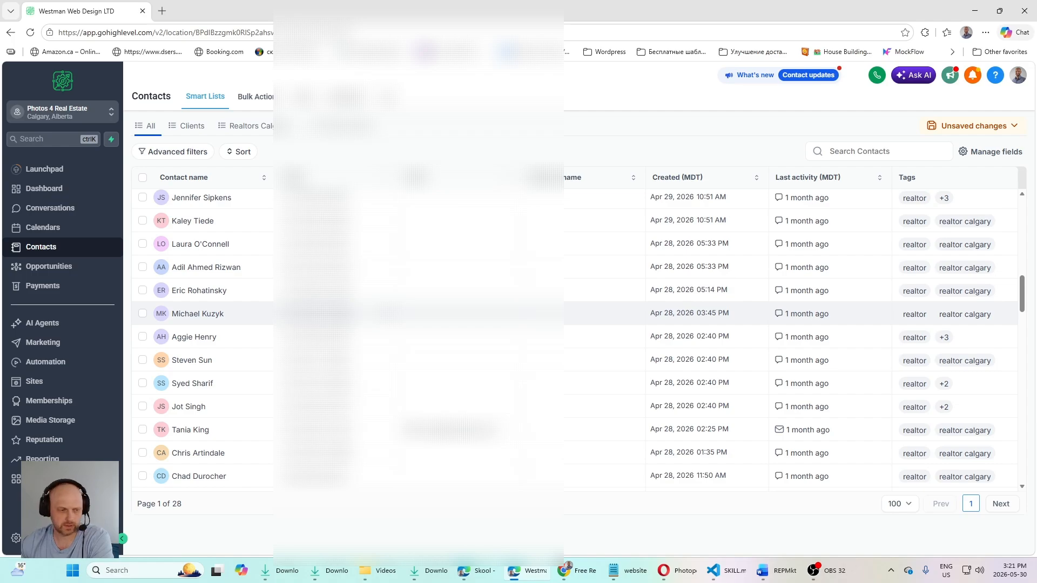
left_click(514, 570)
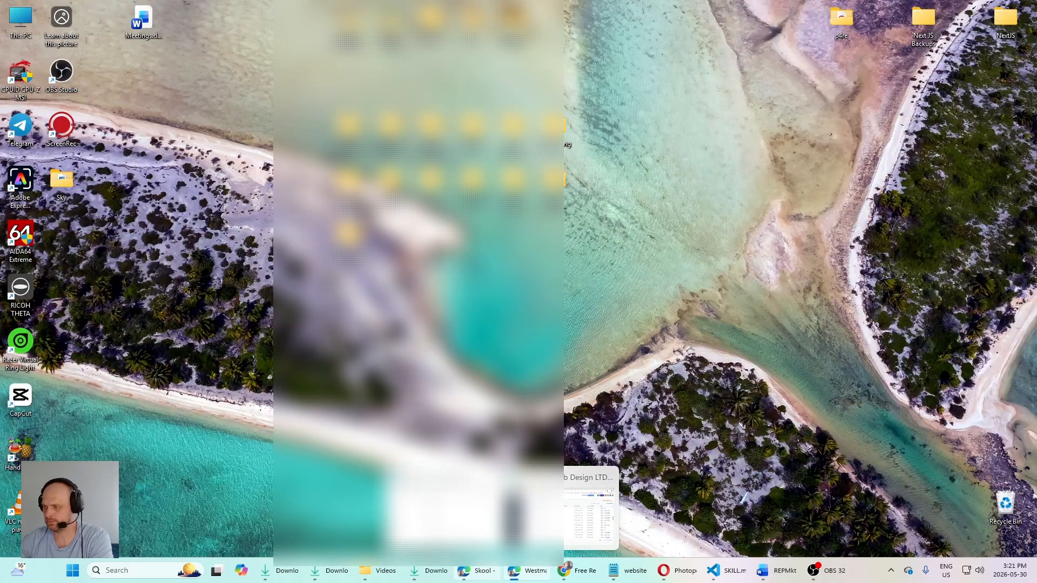
left_click(514, 571)
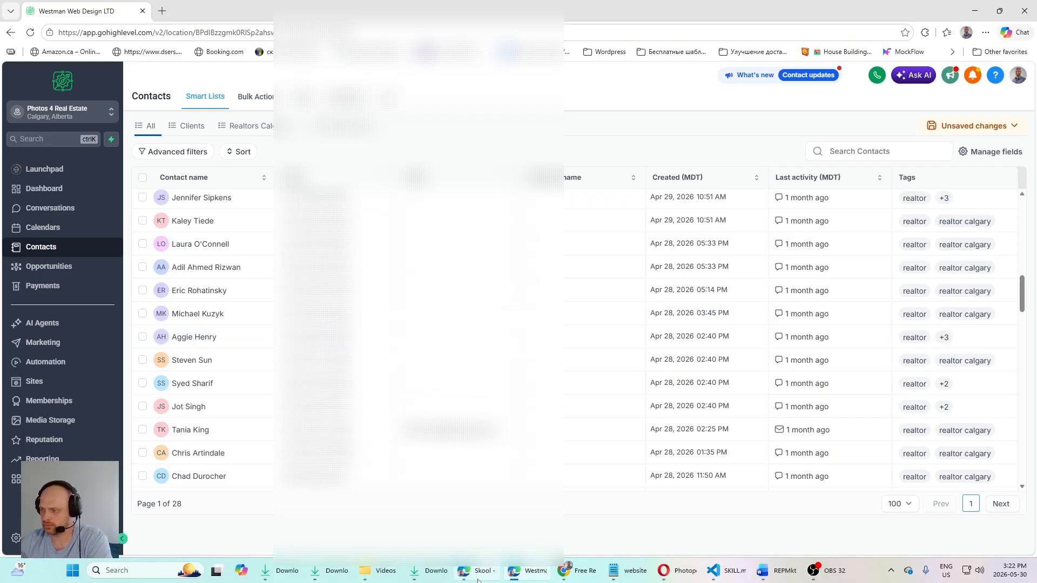
Step: Switch to Chrome, glance over the Free Tools page, and check the Free Headshot Offer campaign's results in Ads Manager
mouse_move(483, 579)
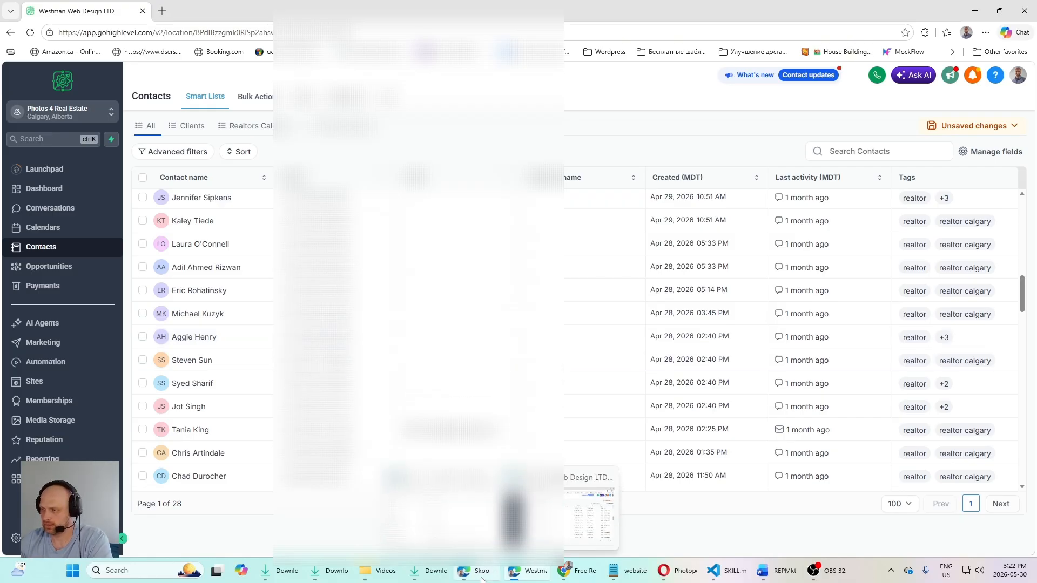
left_click(576, 570)
scroll(569, 224, "up", 10)
scroll(520, 250, "down", 7)
scroll(519, 250, "up", 6)
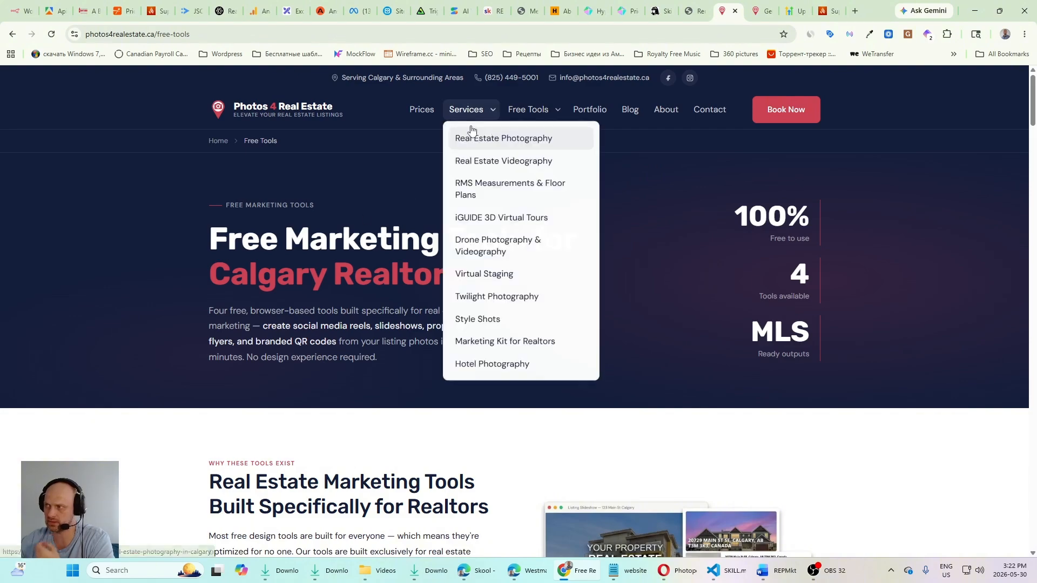
left_click(359, 11)
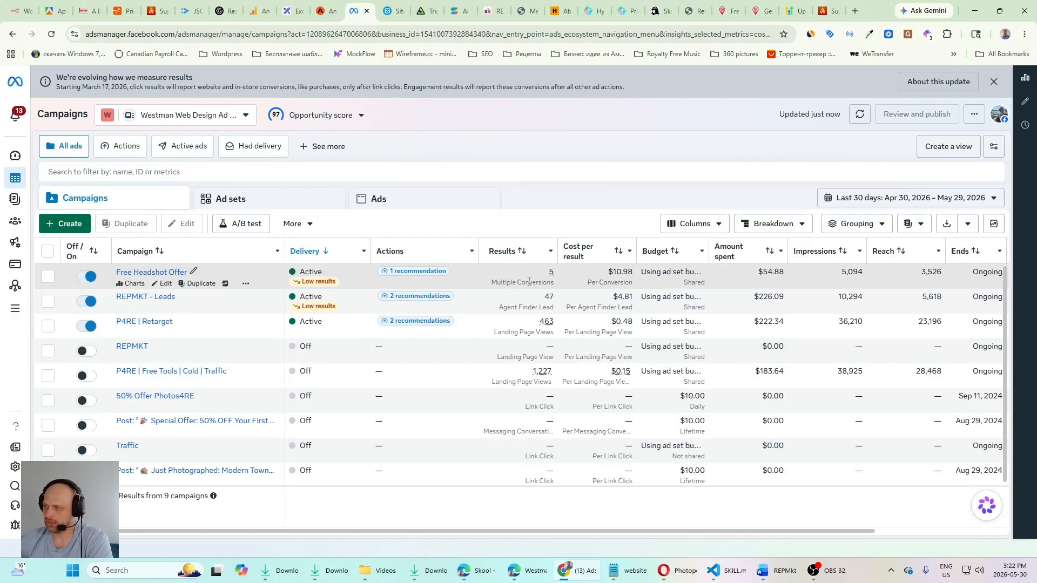
mouse_move(543, 276)
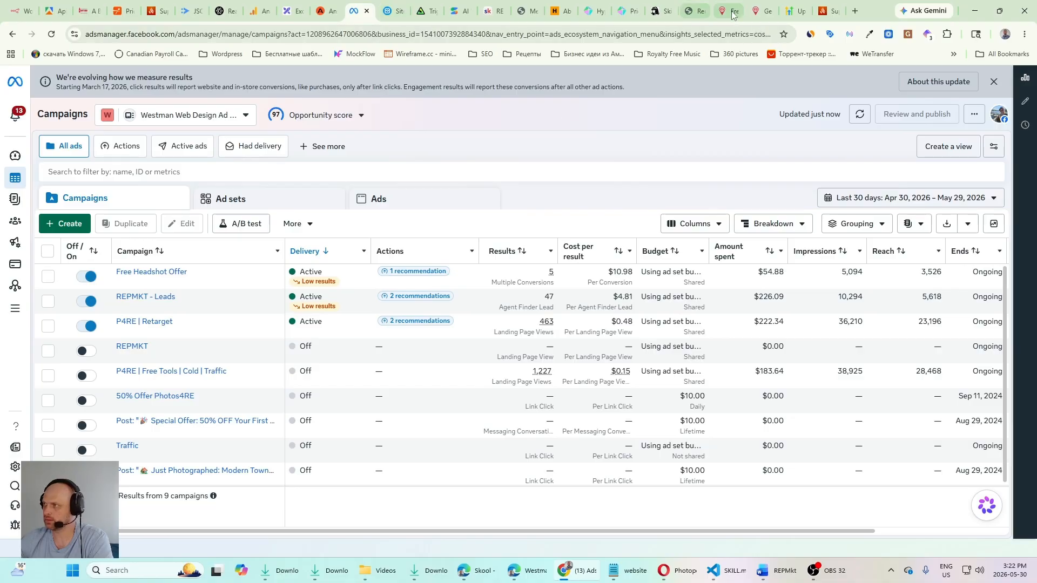
Step: Switch back to HighLevel and open the automation workflows list to view the Free Headshots workflow under Special Offers
left_click(527, 571)
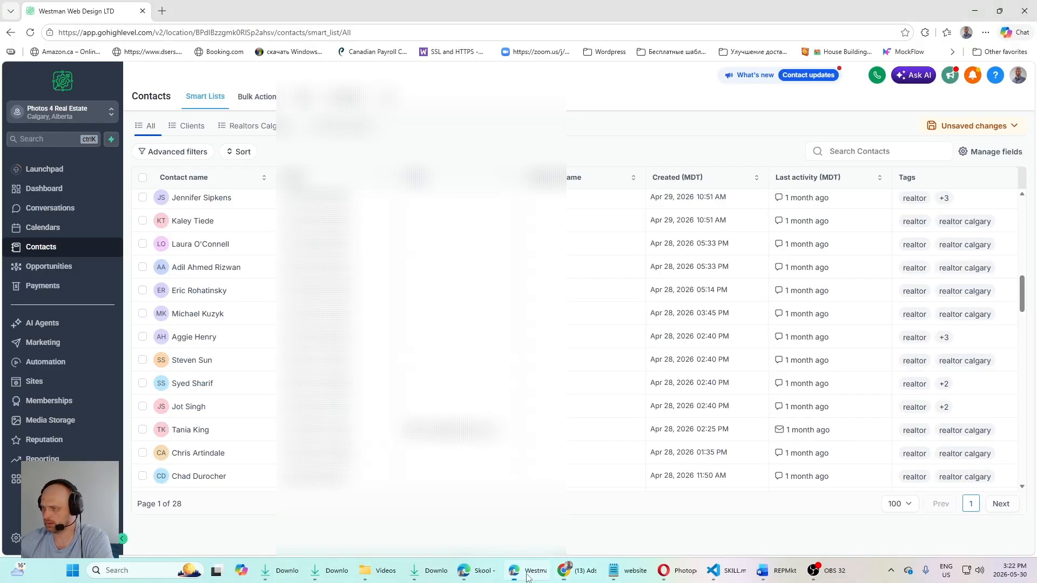
scroll(216, 324, "up", 6)
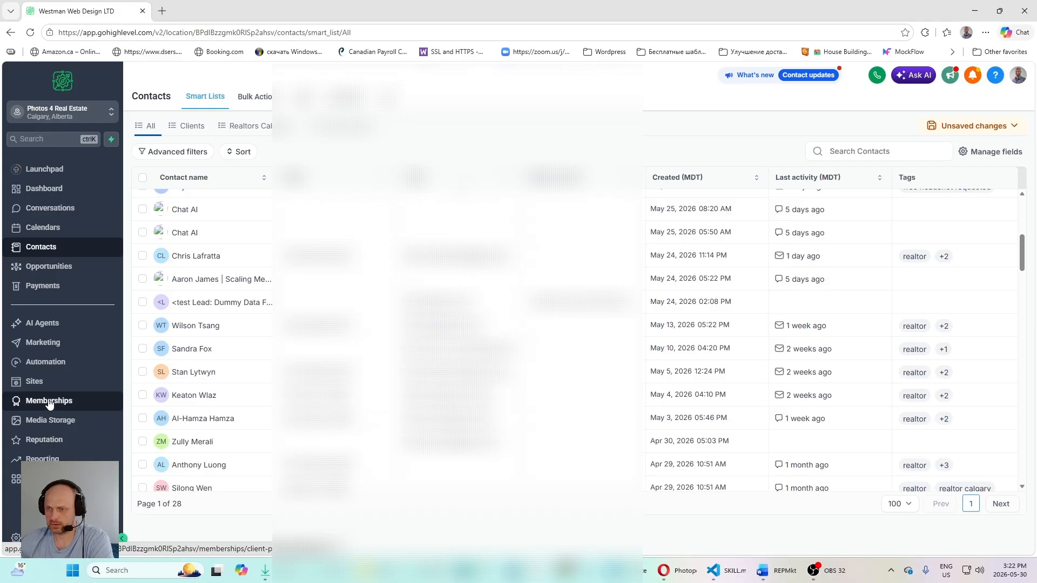
left_click(39, 362)
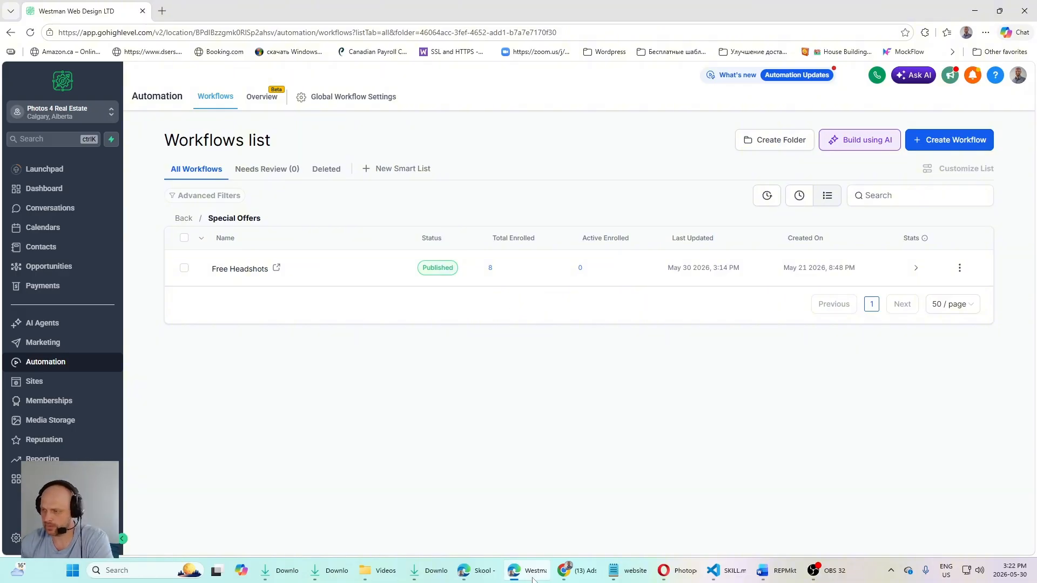
Step: Switch to Ads Manager, open the Free Headshot Offer campaign for editing and review its objective, budget strategy and ad category settings
mouse_move(570, 577)
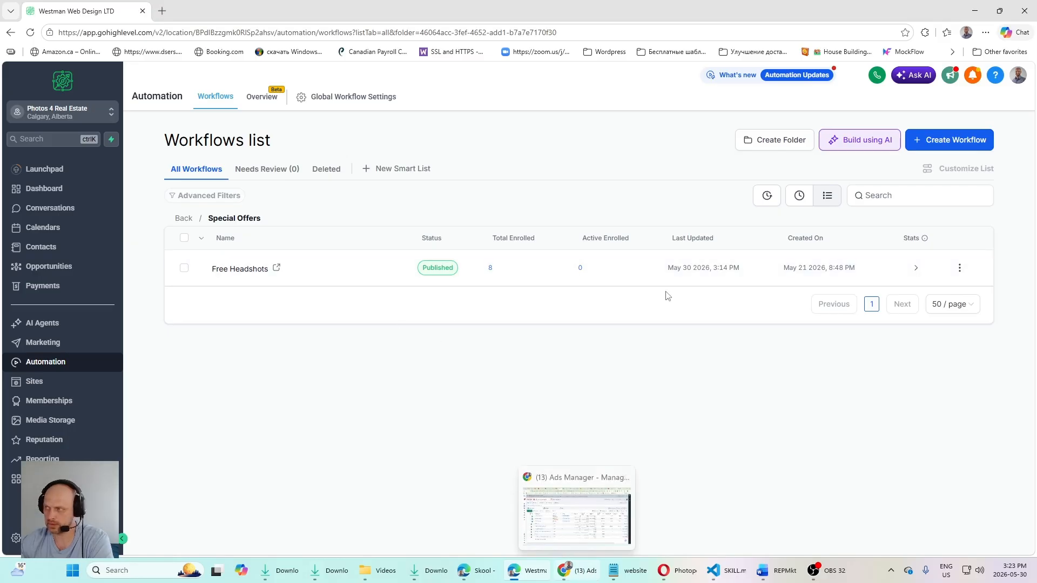
left_click(572, 572)
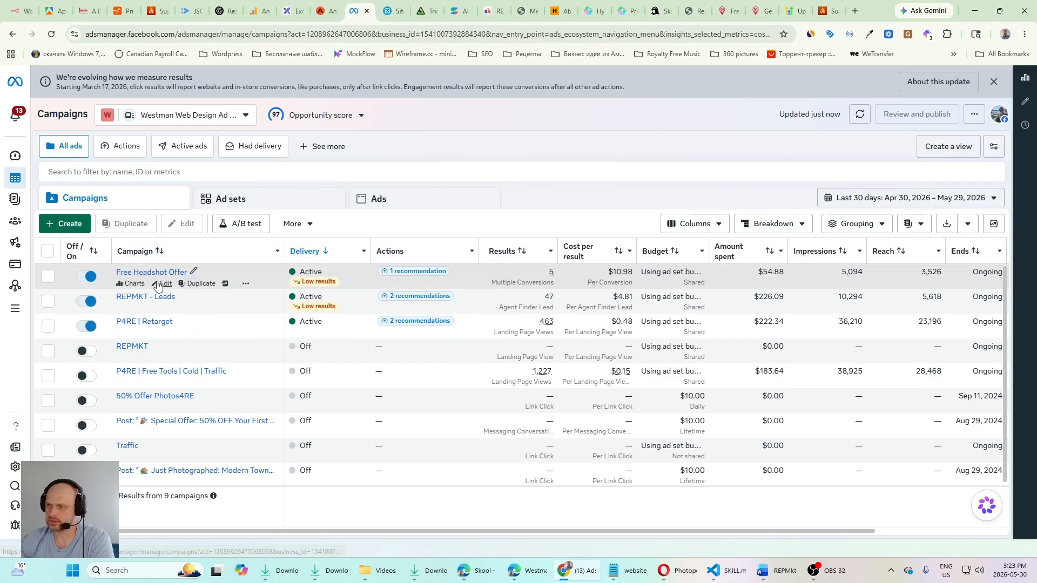
left_click(165, 282)
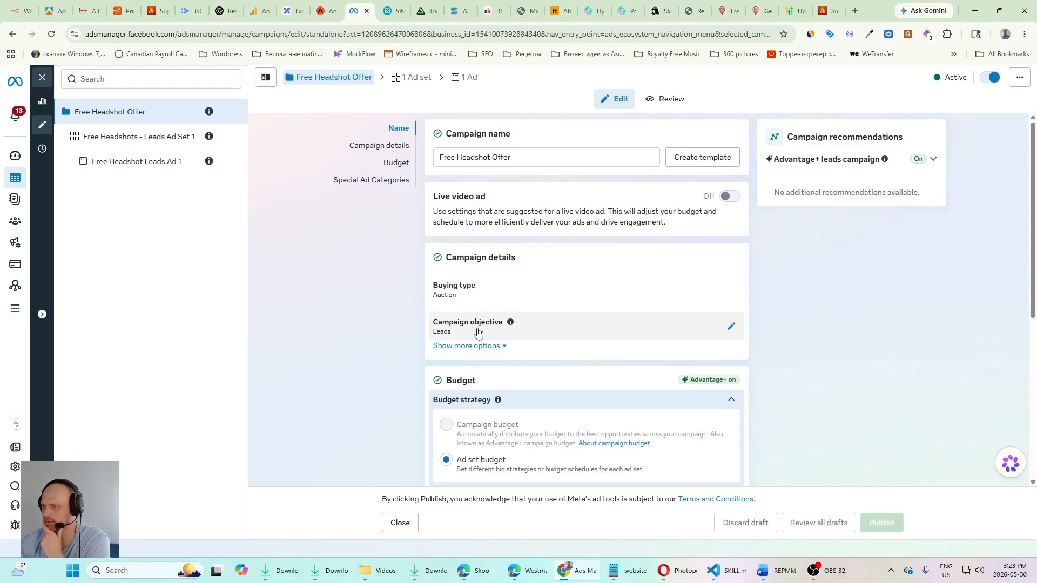
scroll(484, 332, "down", 5)
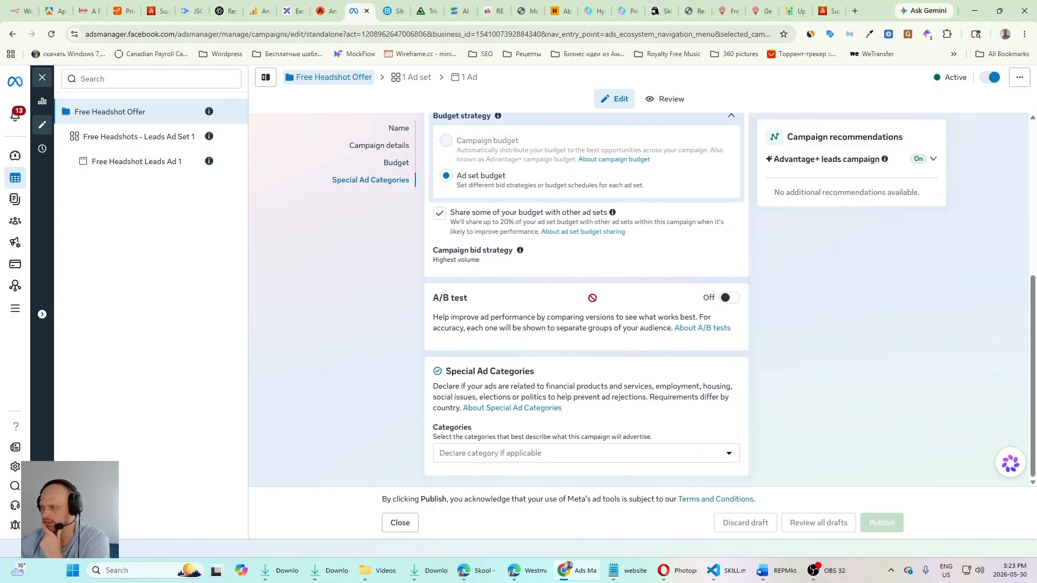
scroll(486, 372, "up", 4)
scroll(301, 255, "down", 3)
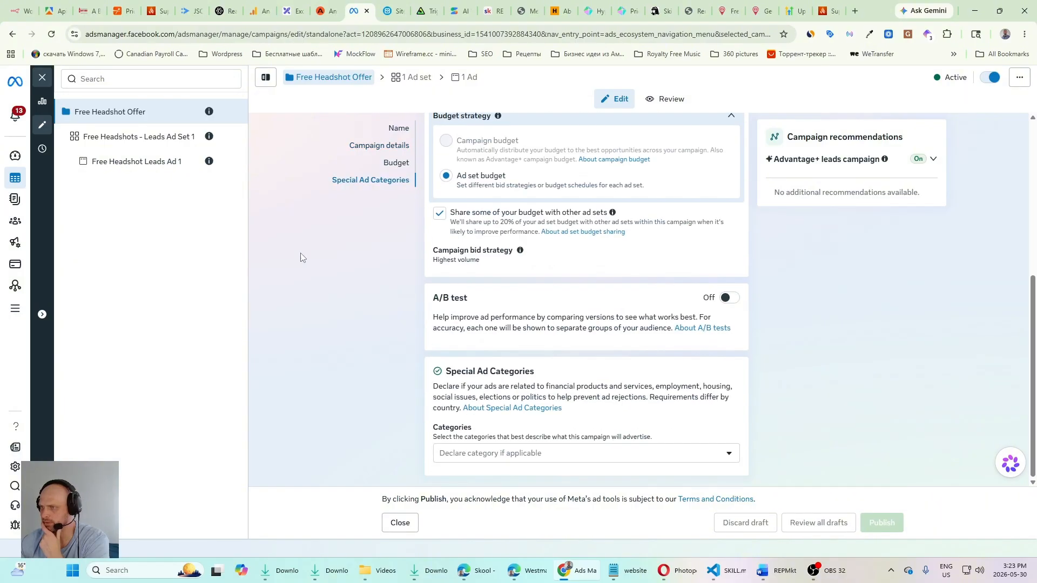
scroll(301, 254, "up", 5)
Step: Open Free Headshots - Leads Ad Set 1 and examine its conversion, daily budget, location, age and detailed targeting settings
left_click(136, 142)
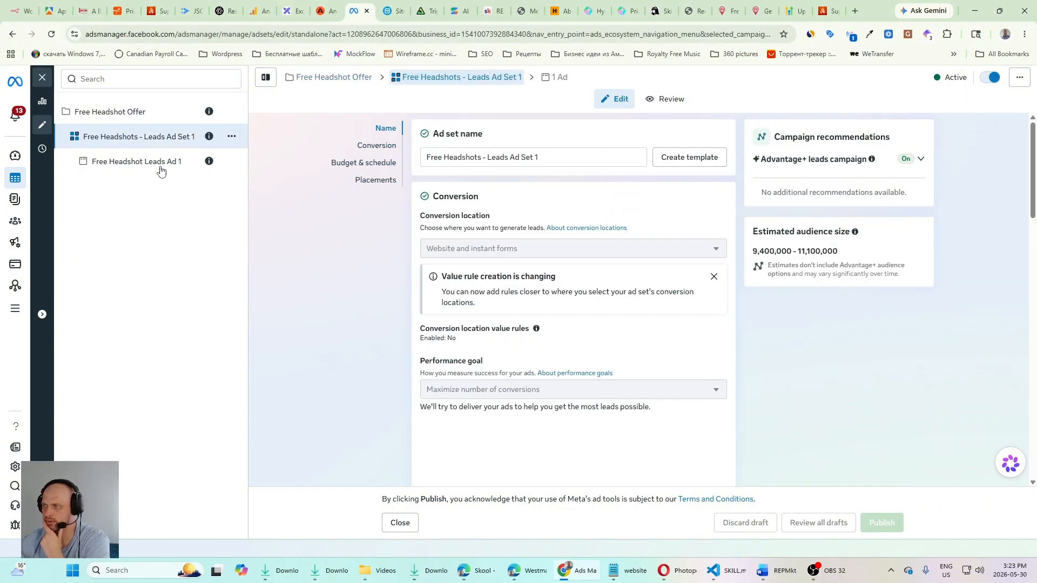
scroll(505, 278, "down", 3)
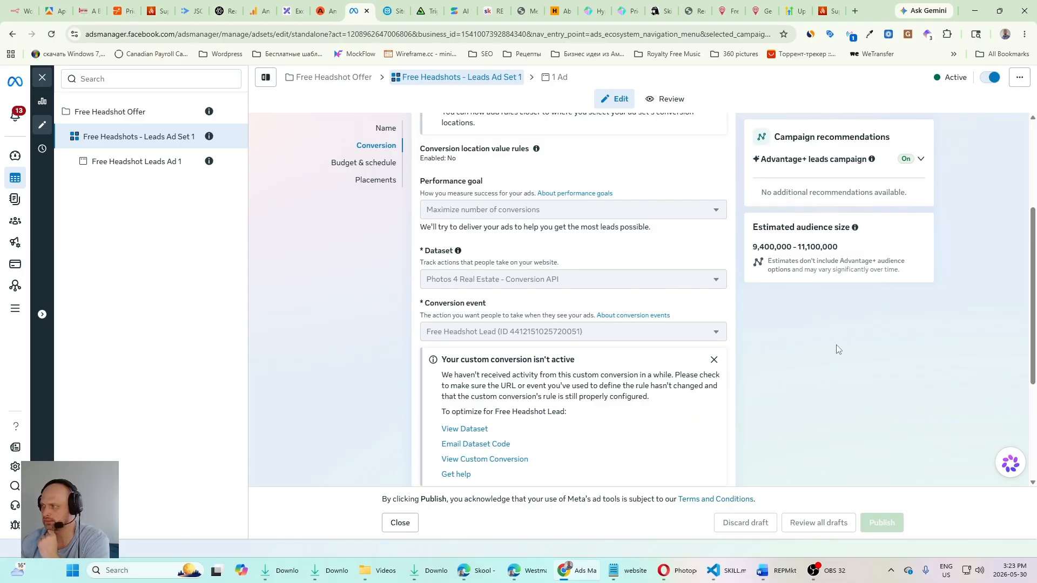
scroll(837, 348, "down", 10)
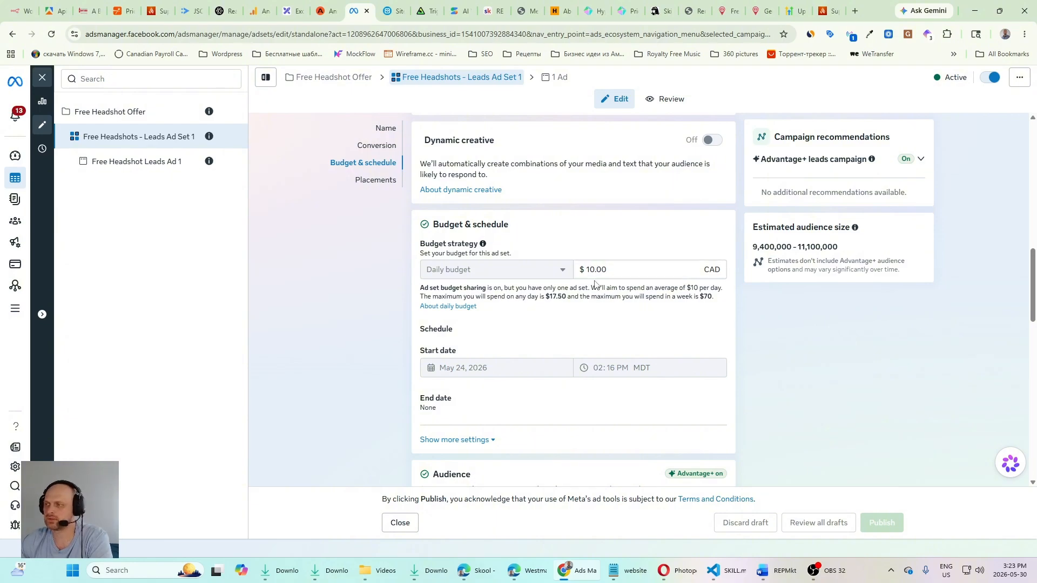
scroll(553, 315, "down", 6)
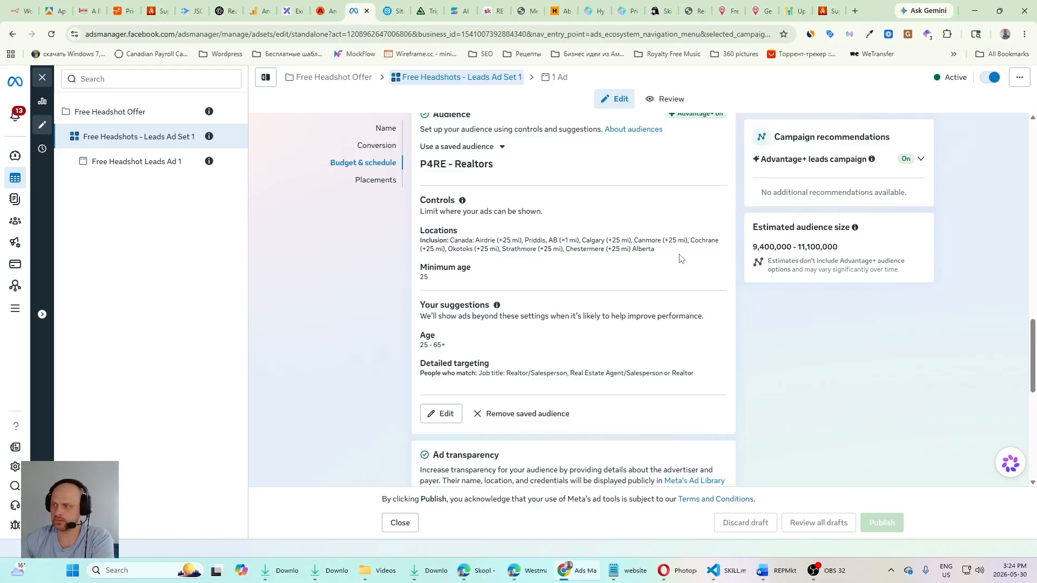
scroll(430, 283, "down", 2)
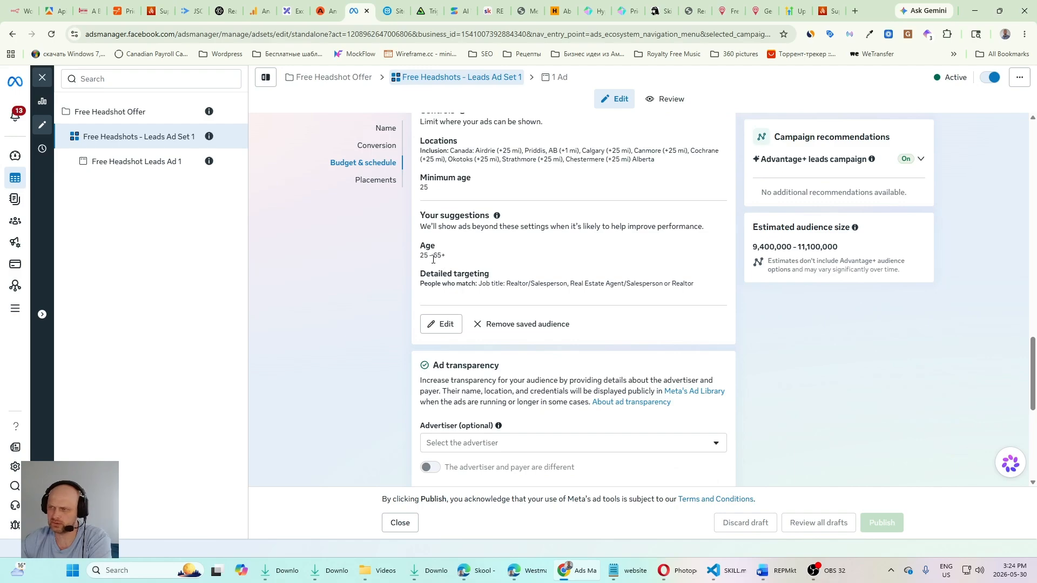
scroll(491, 258, "up", 4)
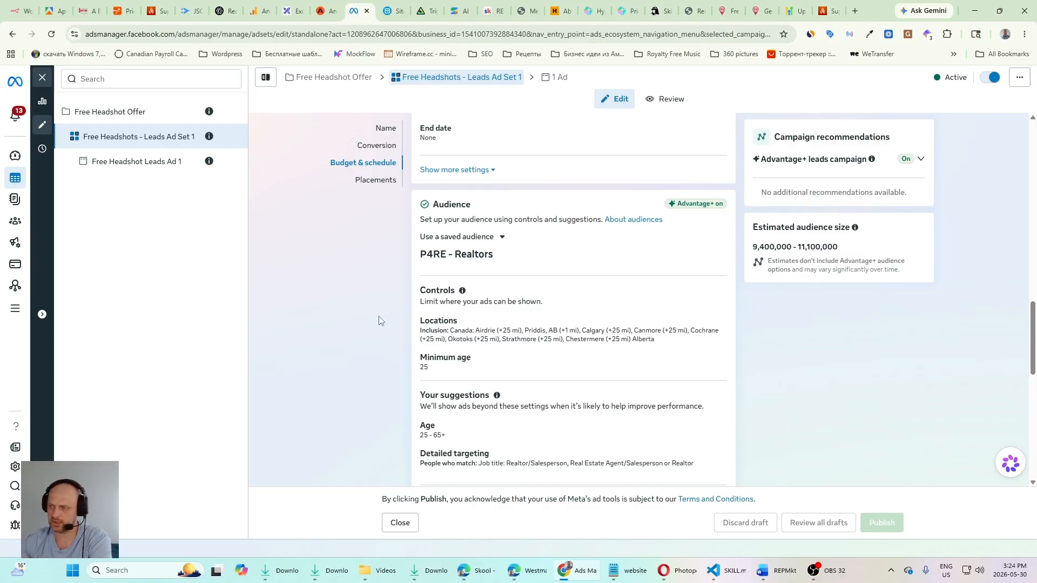
scroll(599, 302, "down", 4)
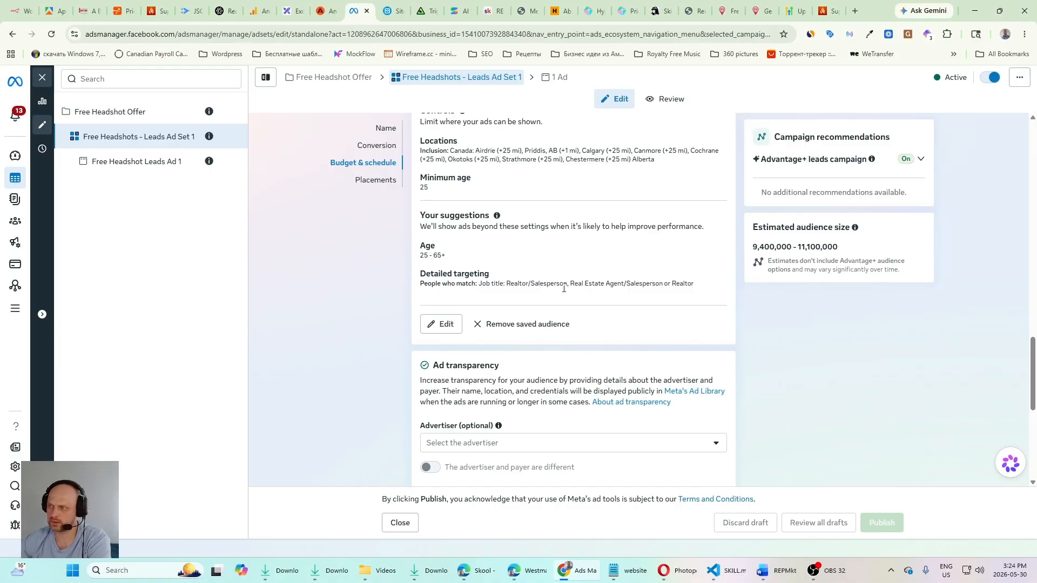
scroll(563, 289, "up", 3)
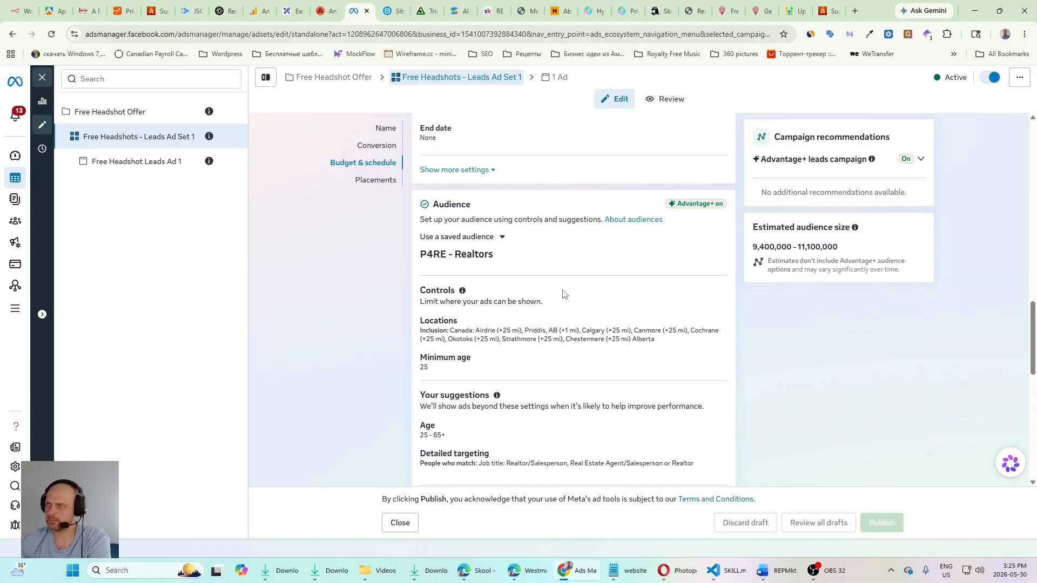
Step: Open Free Headshot Leads Ad 1 and compare its preview with the headshot creatives in Superscale's generations
left_click(157, 11)
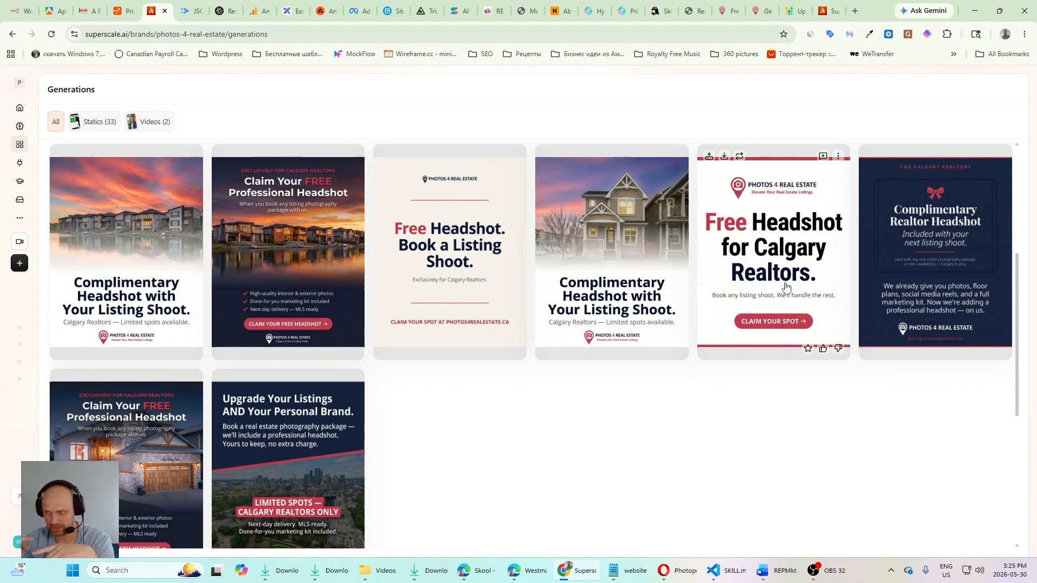
left_click(360, 11)
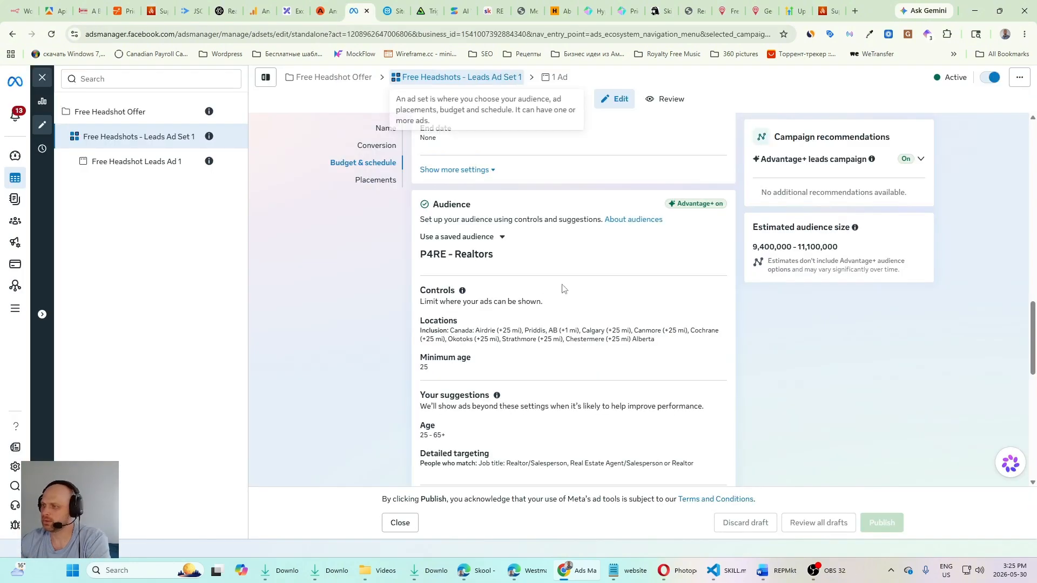
left_click(137, 168)
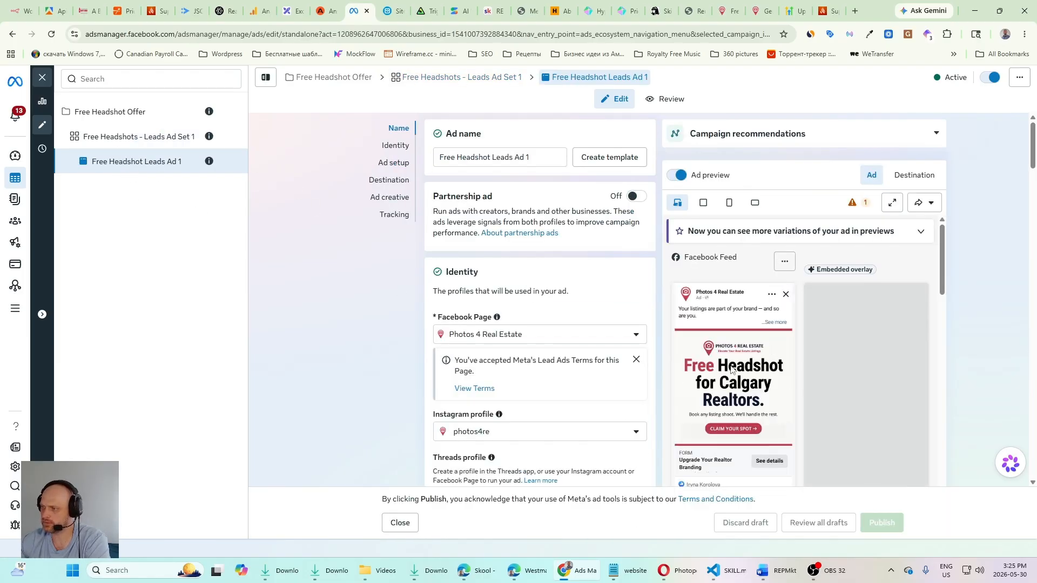
left_click(153, 11)
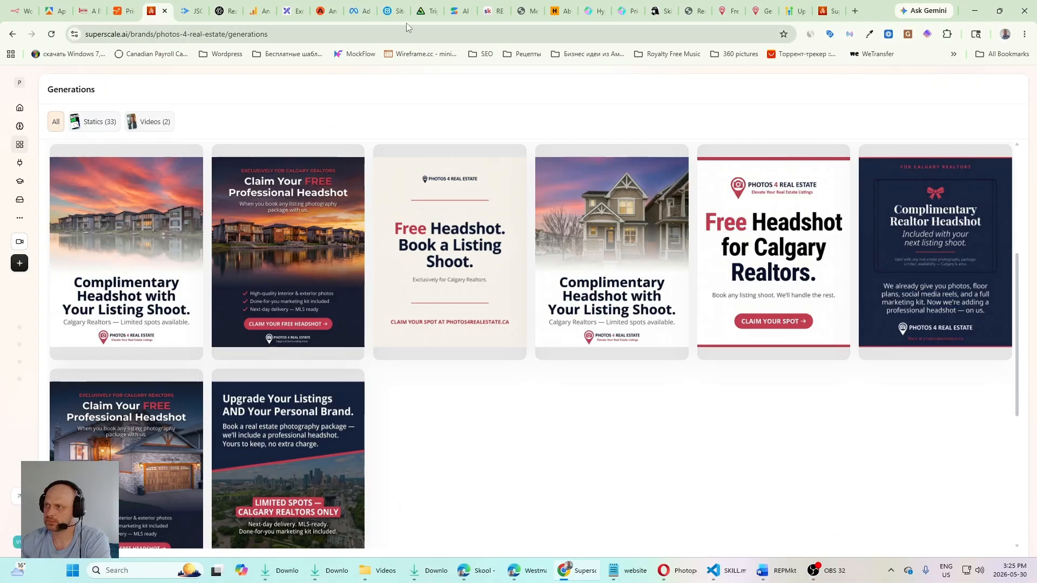
left_click(356, 11)
Step: Review the identity and ad setup of Free Headshot Leads Ad 1 down to its Destination section
scroll(555, 323, "down", 3)
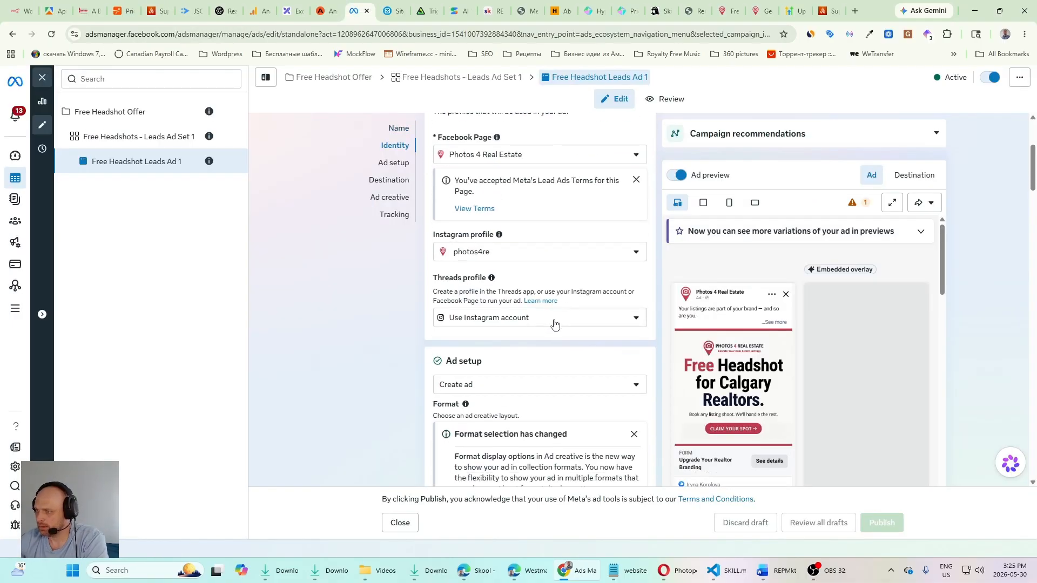
scroll(550, 306, "up", 3)
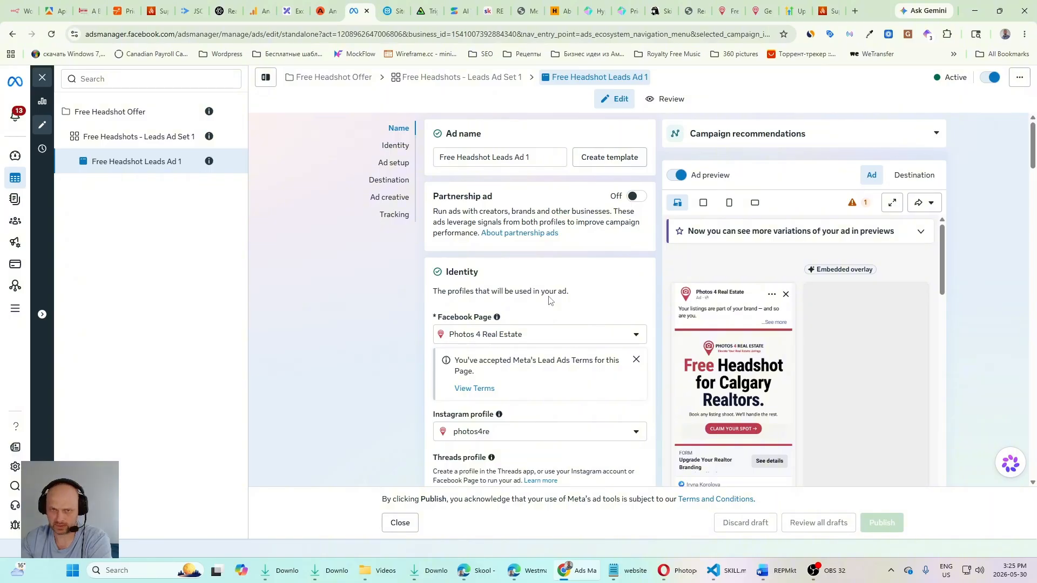
scroll(519, 270, "down", 7)
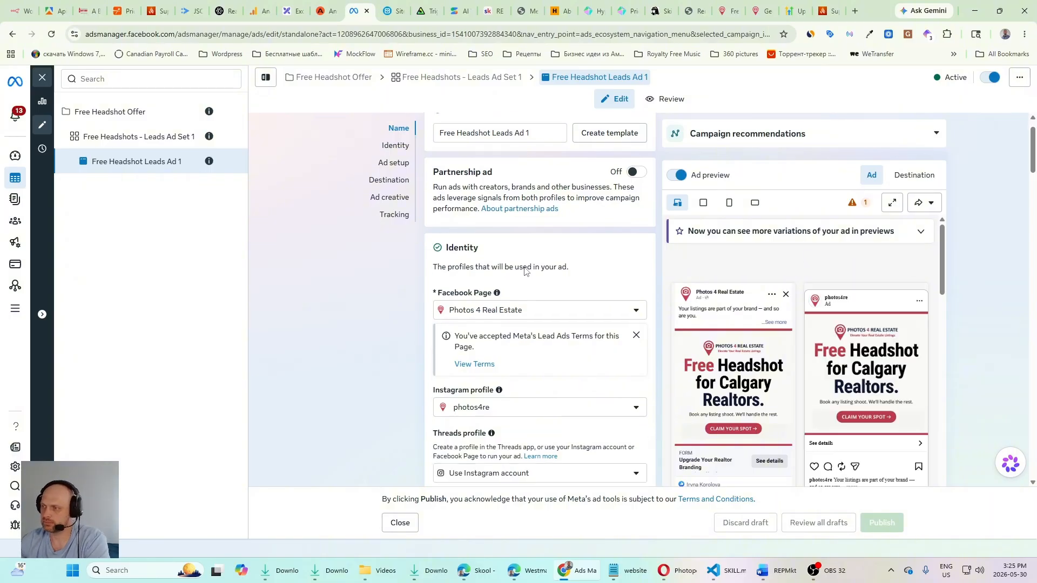
scroll(575, 340, "down", 5)
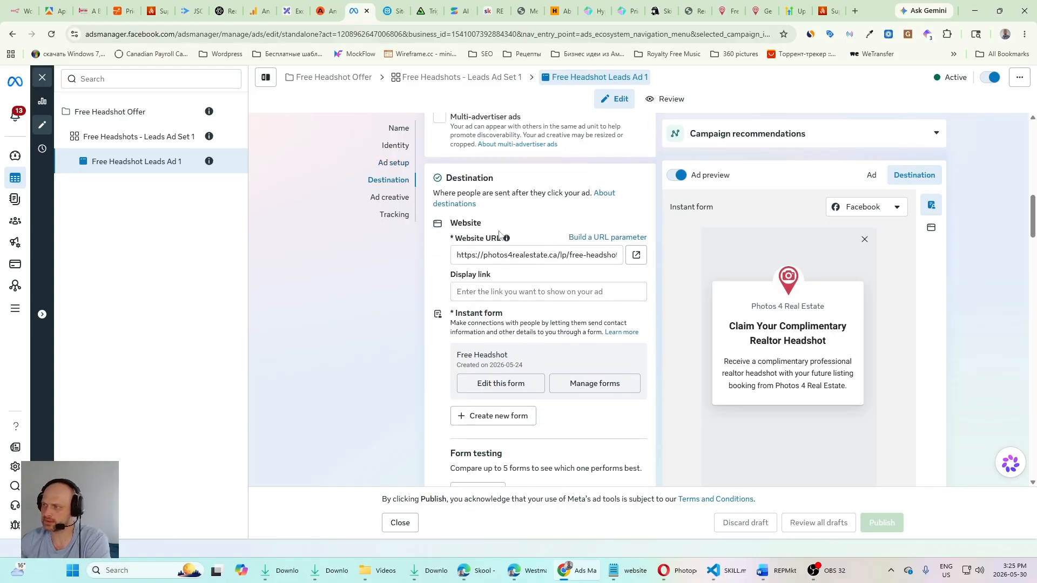
Step: Check the landing page behind the ad's website URL, return to Ads Manager and highlight the Instant form heading
left_click(569, 254)
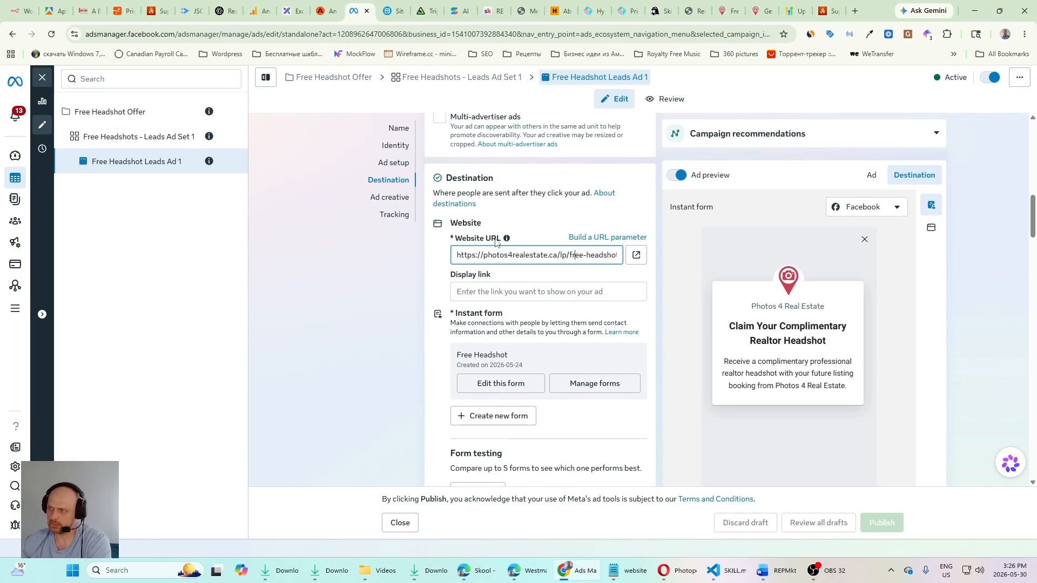
left_click(636, 255)
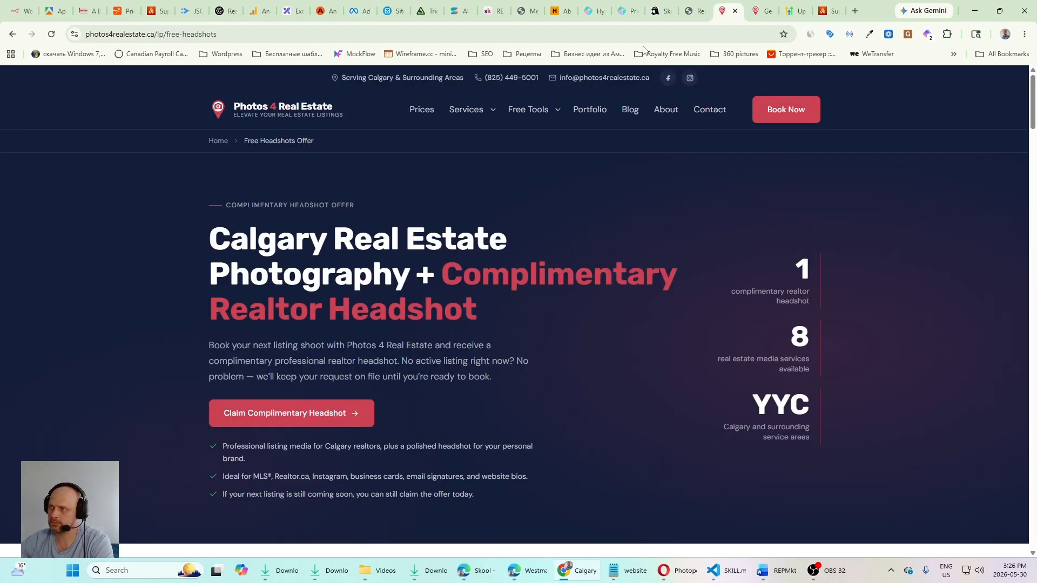
left_click(357, 11)
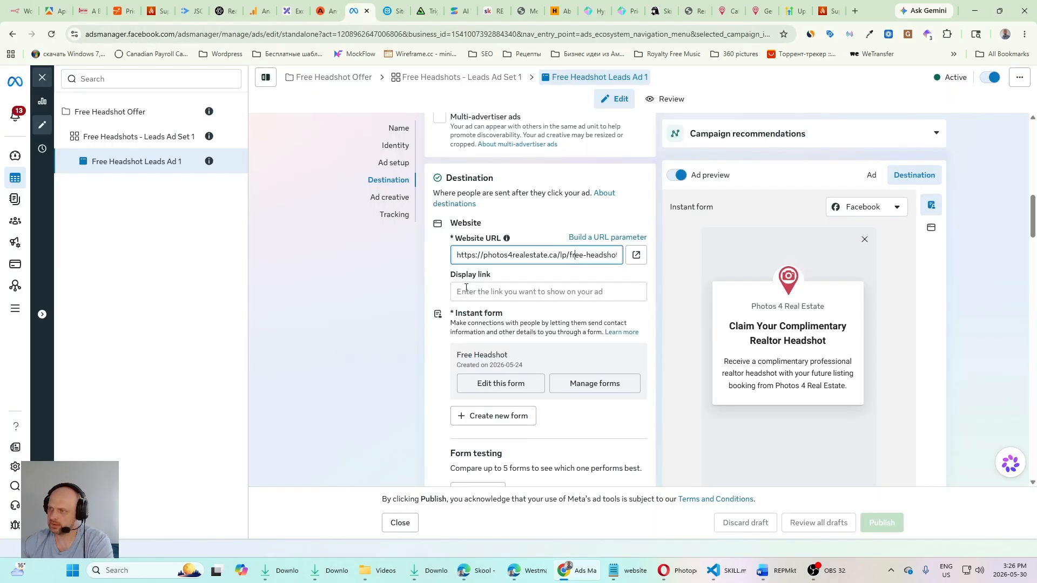
left_click_drag(504, 315, 454, 314)
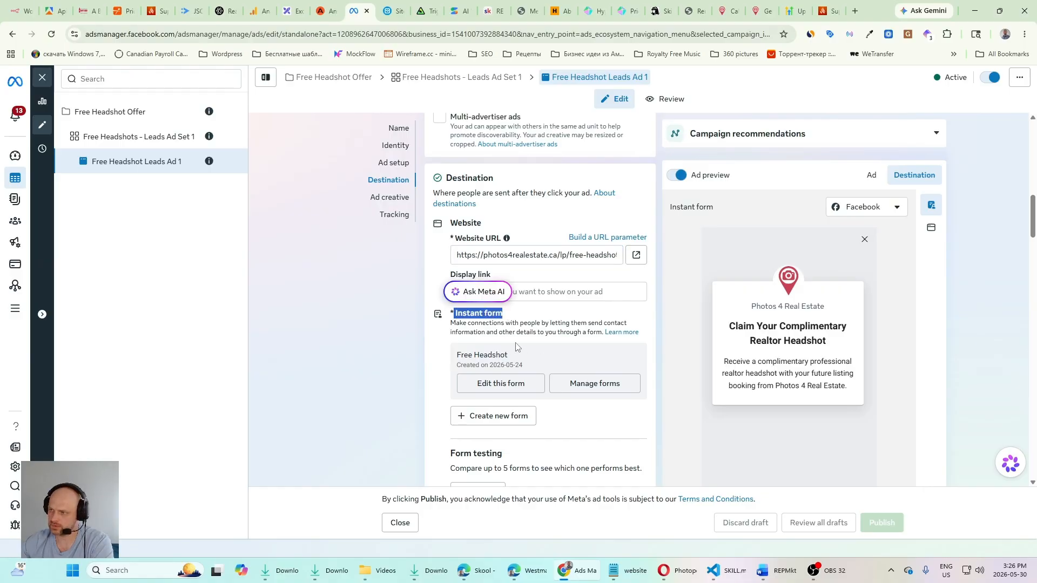
Step: Compare the ad's Website and Instant form destination previews and review the form testing, quality filter and lead follow-up options
scroll(541, 359, "down", 2)
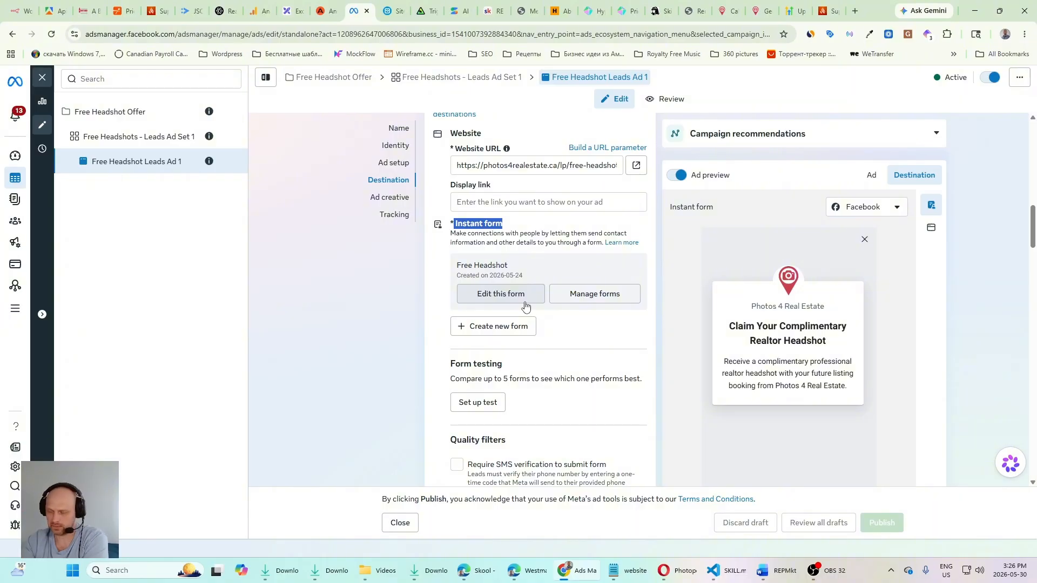
left_click(930, 229)
left_click(931, 205)
scroll(809, 426, "down", 5)
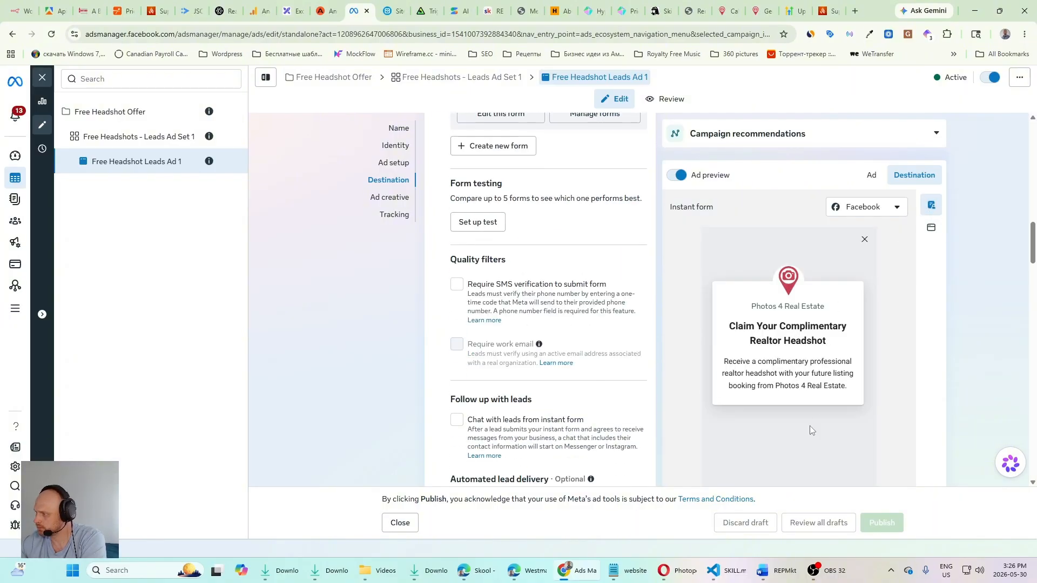
scroll(648, 318, "up", 5)
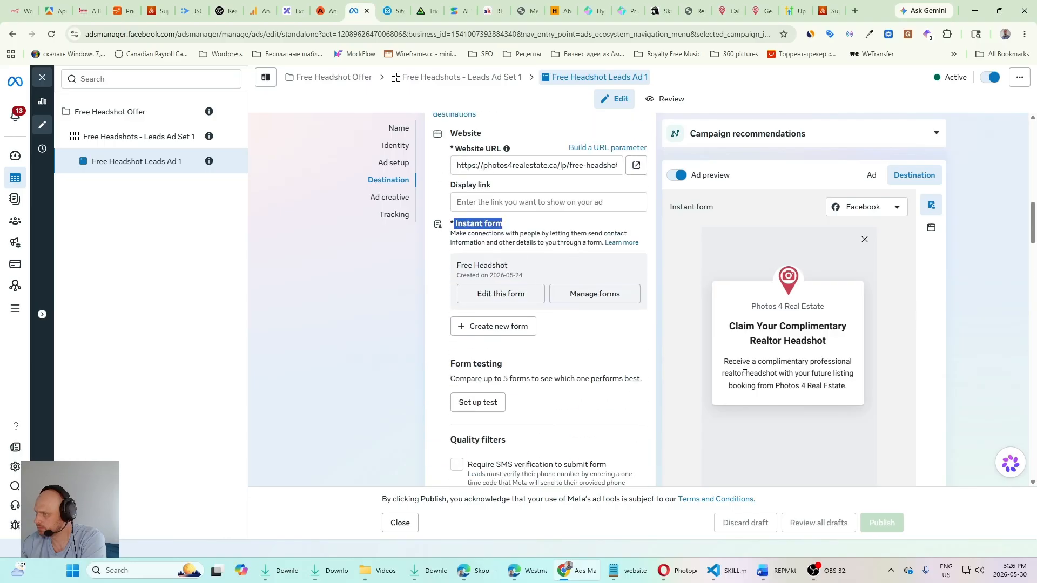
Step: Open the Free Headshot instant form for editing and review its Ending page and the contact fields in Questions
left_click(518, 298)
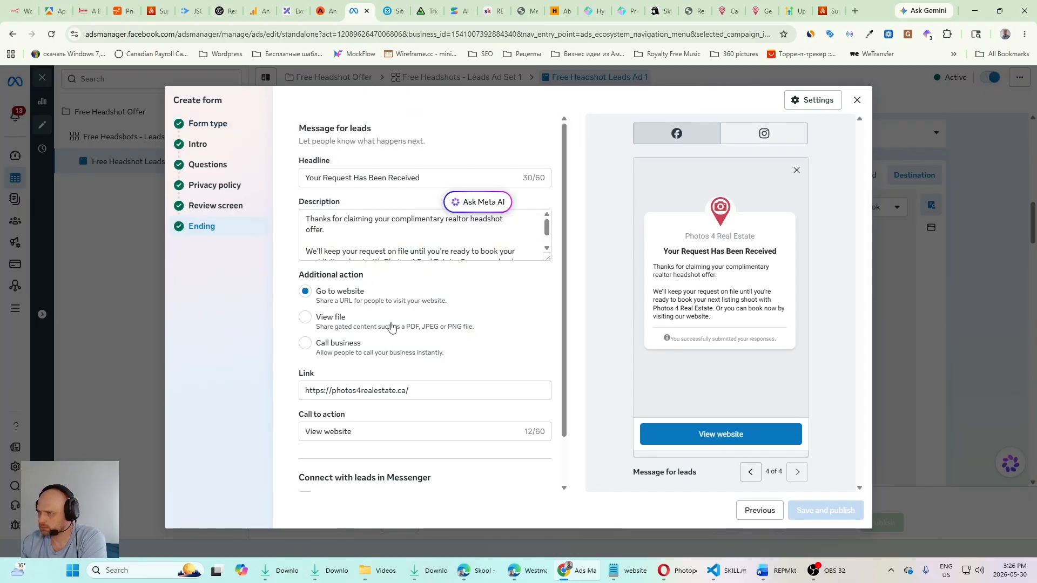
scroll(398, 324, "down", 1)
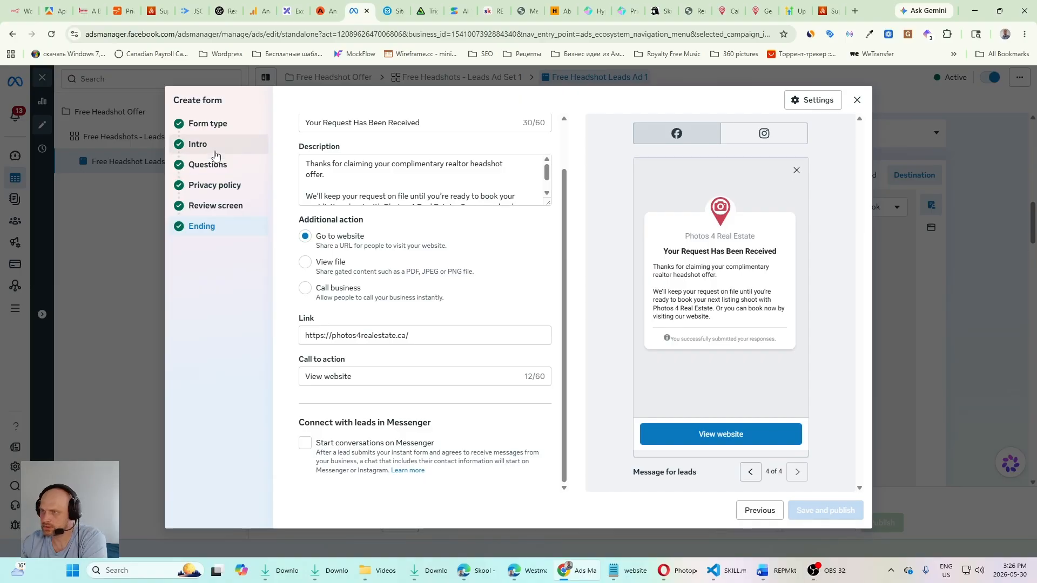
left_click(204, 170)
scroll(694, 314, "down", 3)
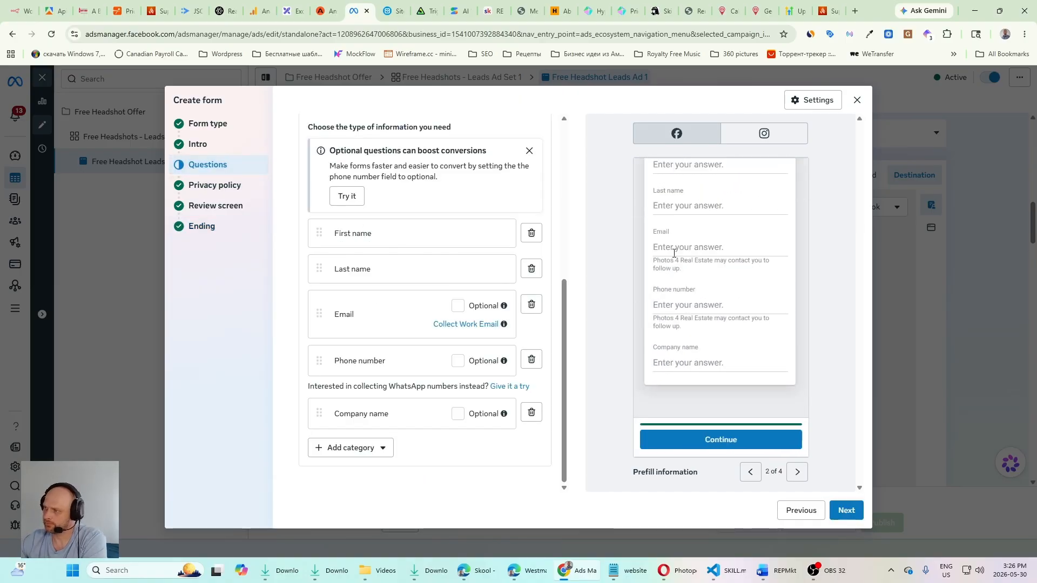
scroll(678, 304, "up", 1)
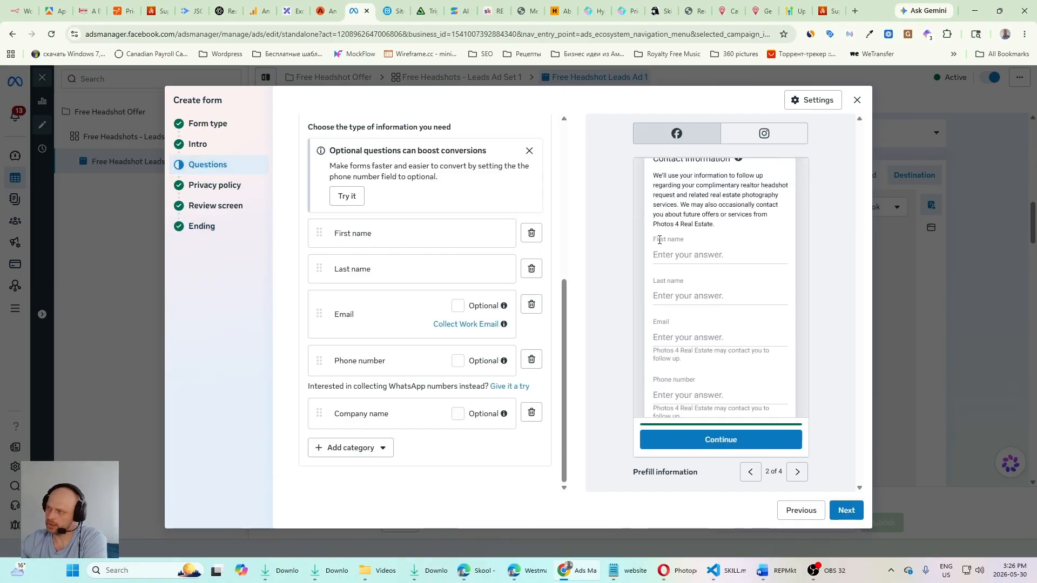
scroll(657, 311, "down", 2)
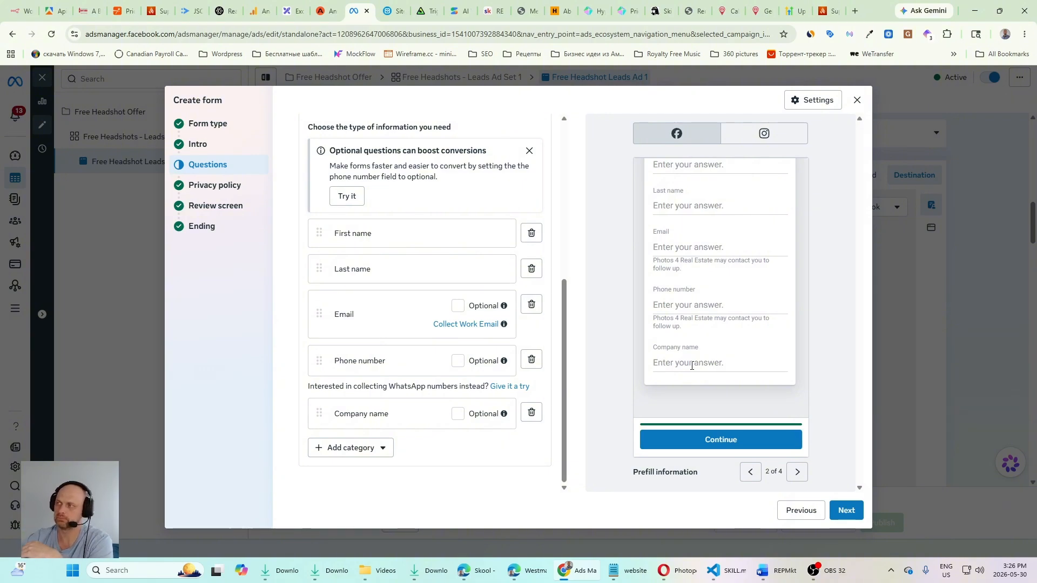
Step: Compare the instant form with the landing page's Claim Complimentary Headshot form, then return to Ads Manager and close the form editor
left_click(729, 11)
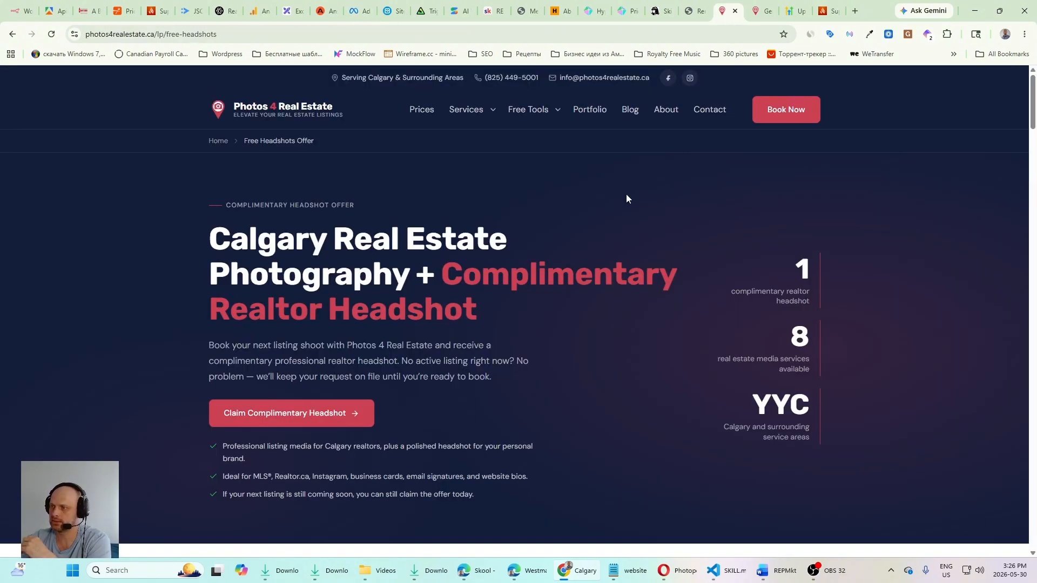
left_click(328, 411)
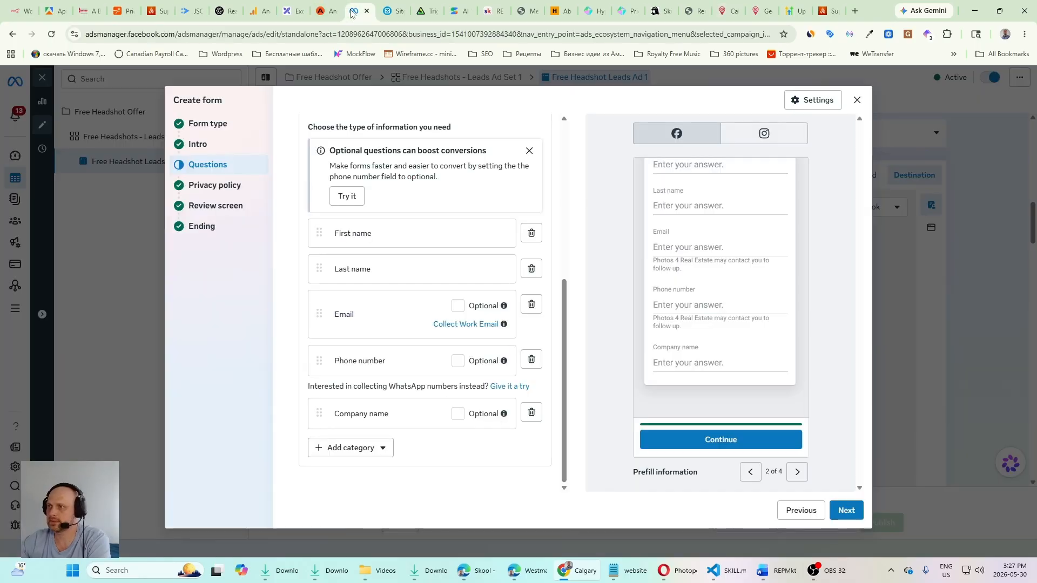
left_click(357, 11)
left_click(856, 101)
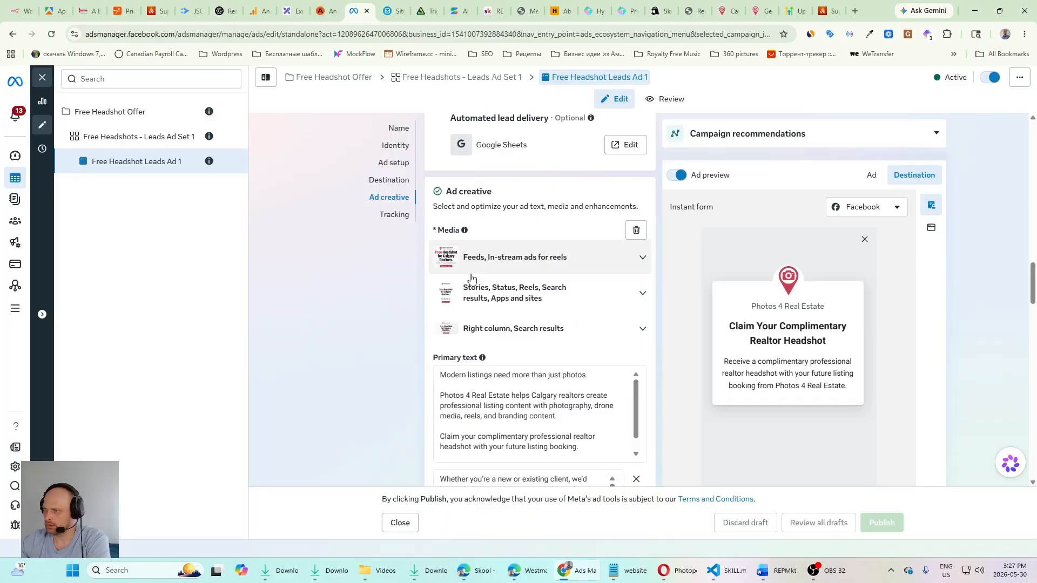
Step: Examine the Ad creative section's media placements, primary texts, headlines, description and call to action, continuing down to Tracking
scroll(470, 302, "down", 5)
scroll(453, 304, "up", 5)
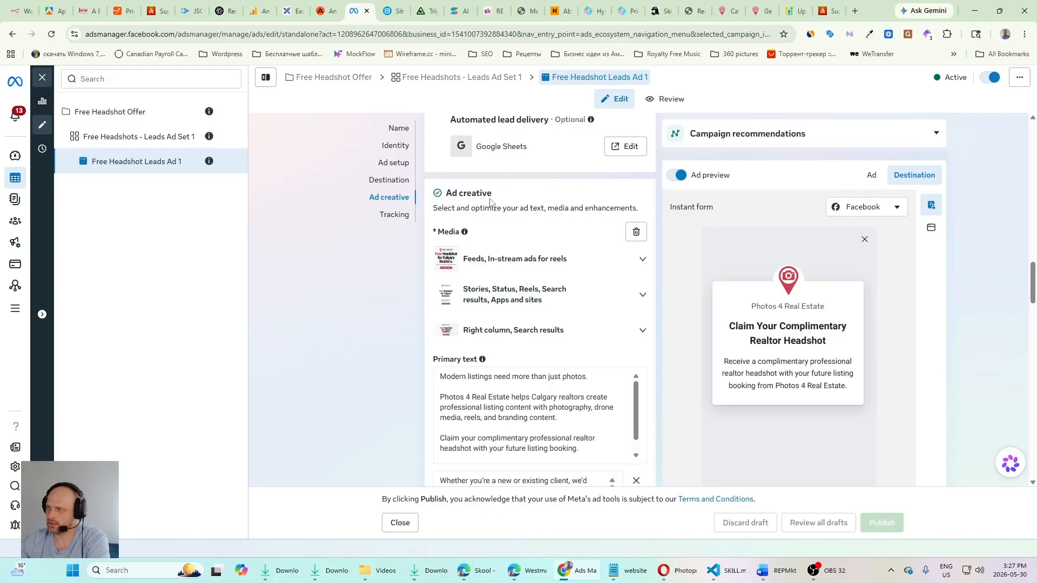
scroll(481, 323, "down", 3)
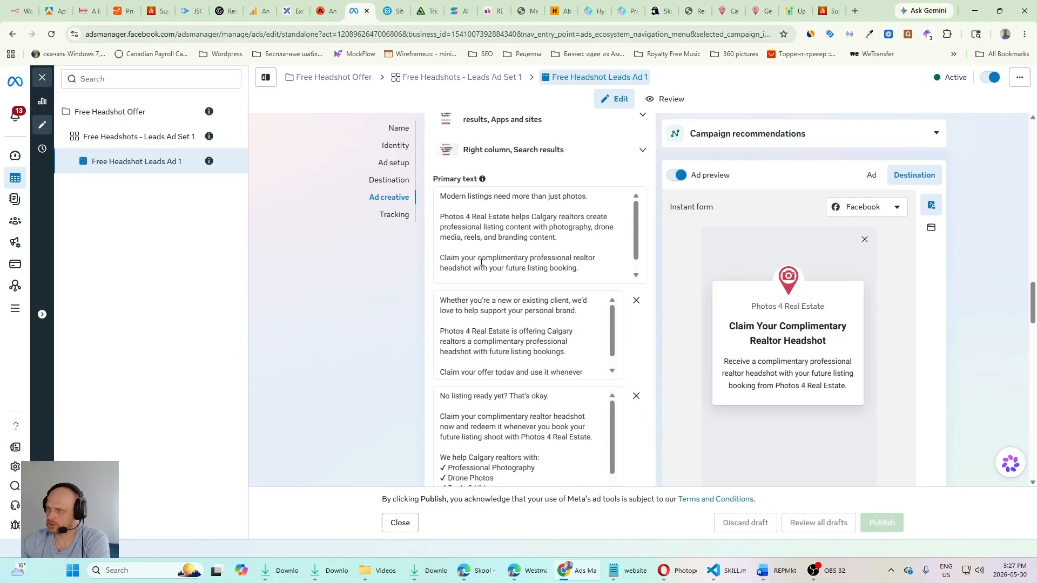
scroll(542, 347, "down", 6)
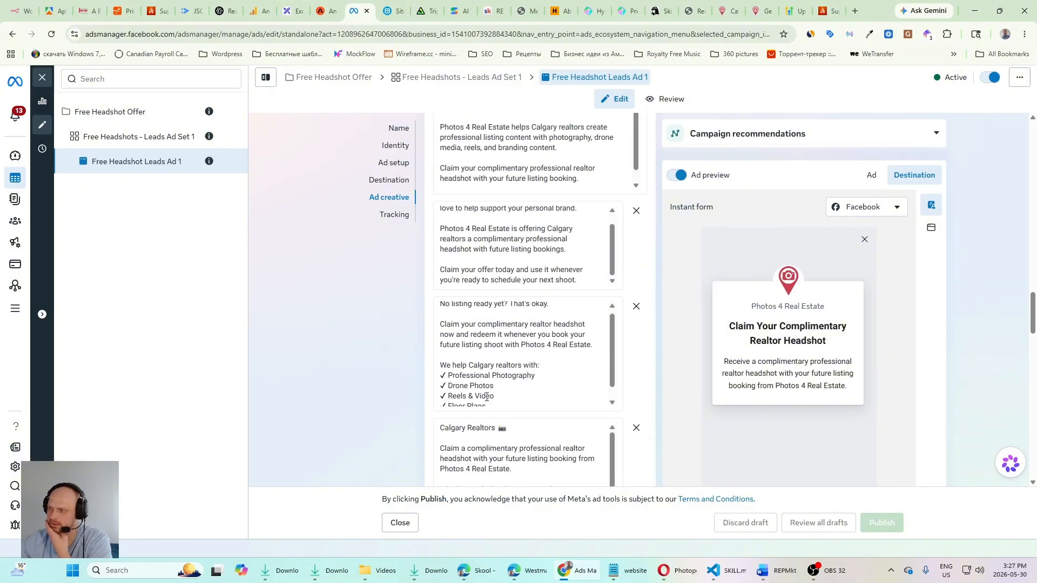
scroll(516, 446, "down", 7)
scroll(533, 344, "up", 2)
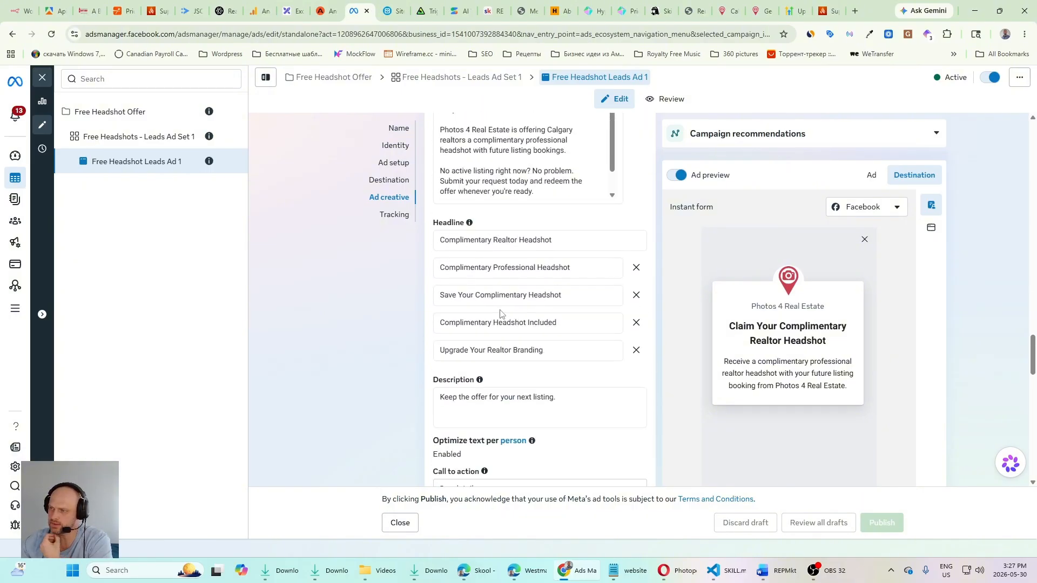
scroll(486, 302, "down", 5)
scroll(463, 326, "up", 2)
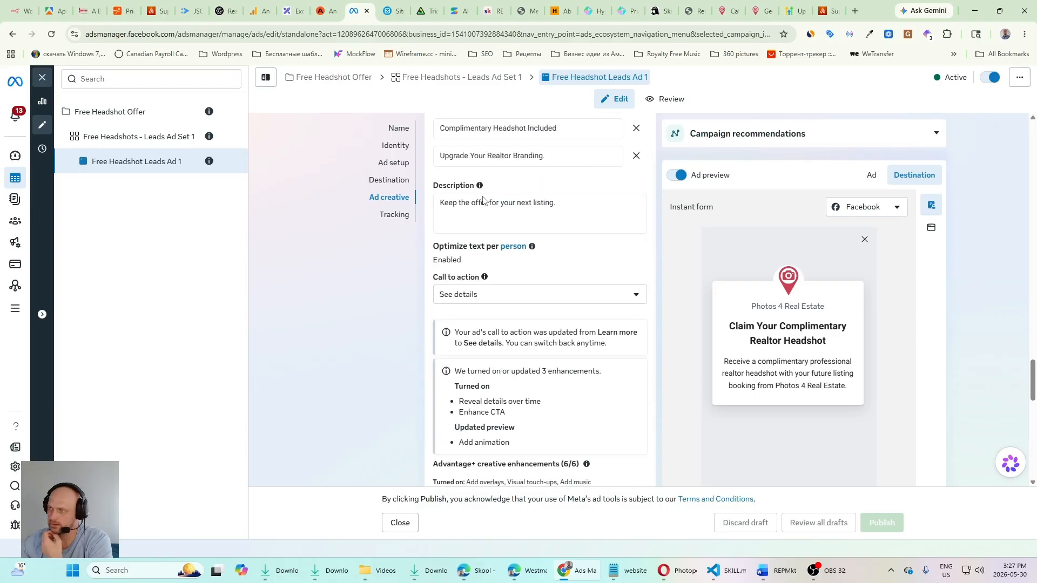
scroll(475, 345, "down", 7)
scroll(482, 366, "down", 5)
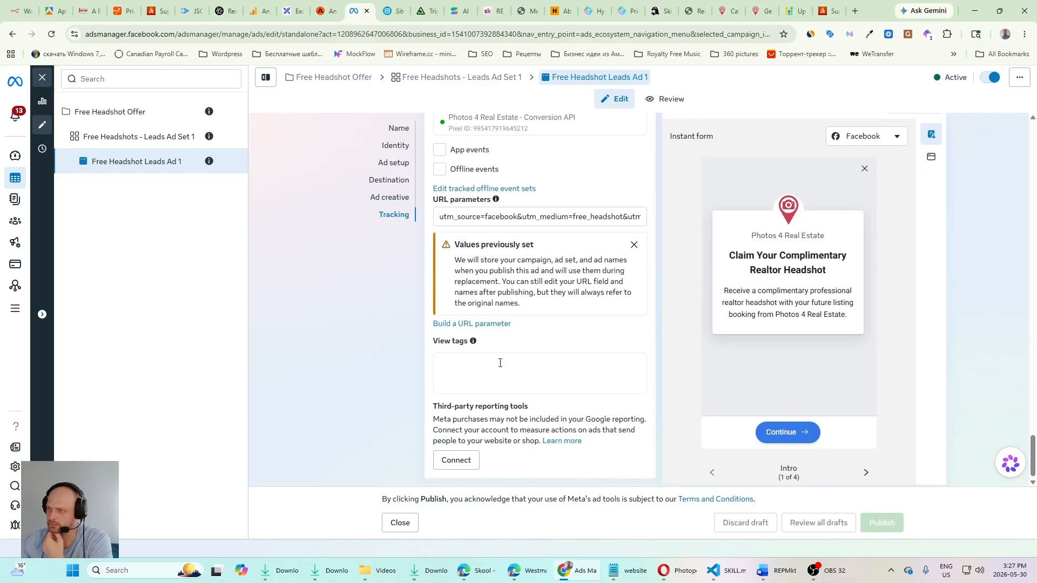
Step: Review the ad's creative enhancements and the website events dataset and URL parameters in its Tracking section
scroll(540, 356, "up", 3)
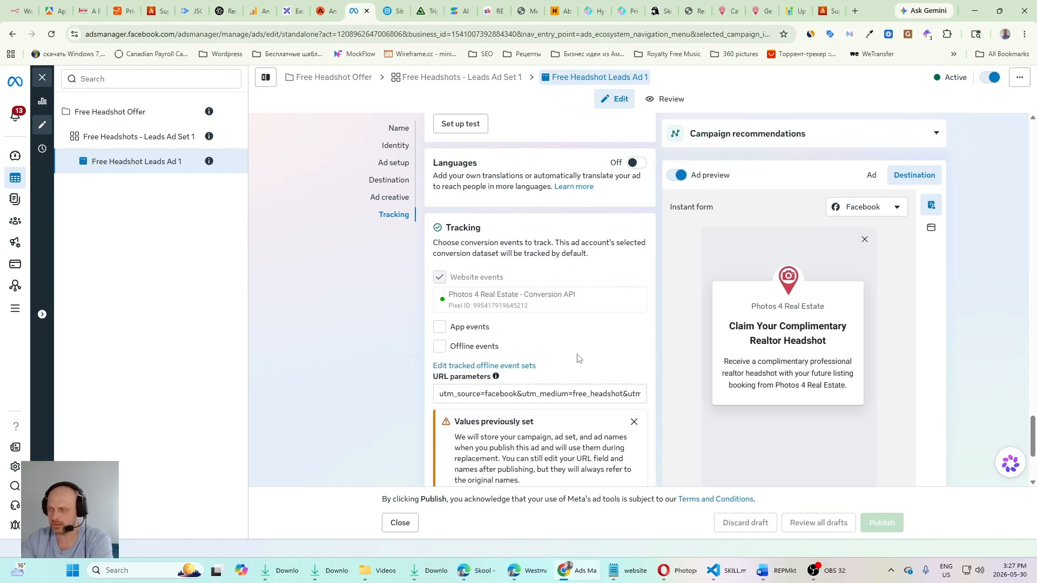
scroll(500, 211, "up", 5)
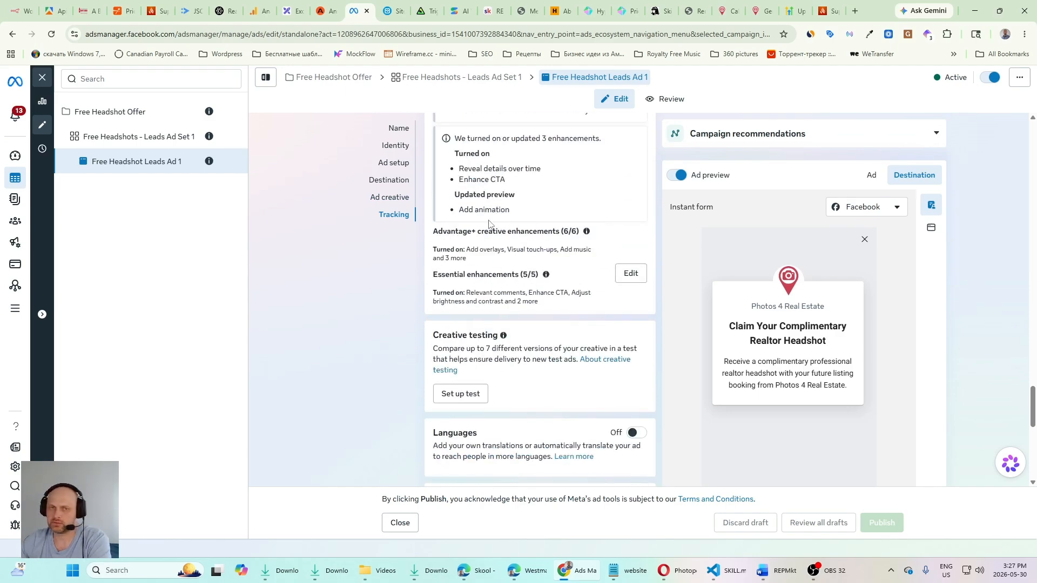
scroll(546, 305, "up", 2)
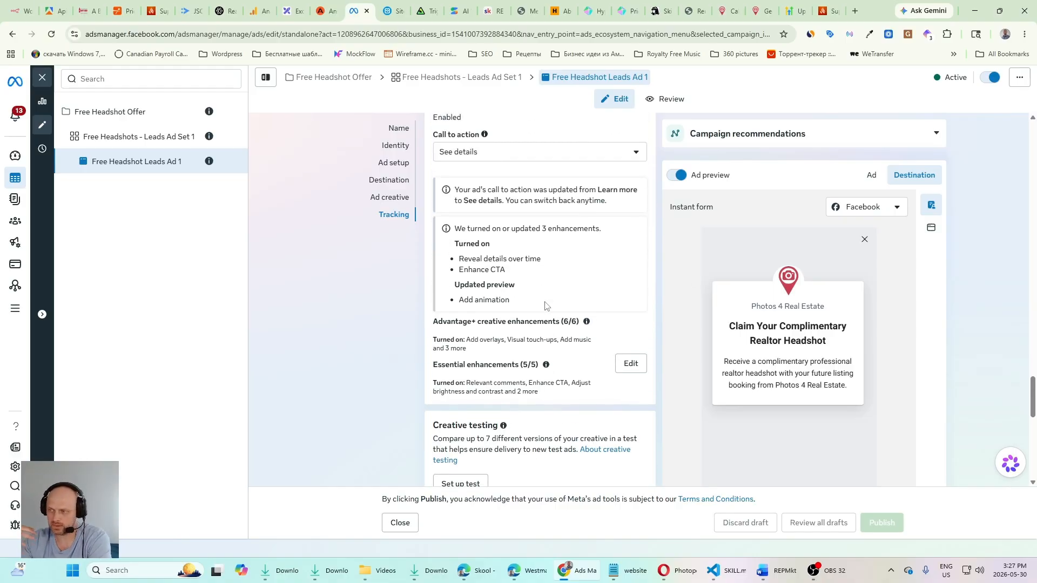
scroll(545, 306, "down", 8)
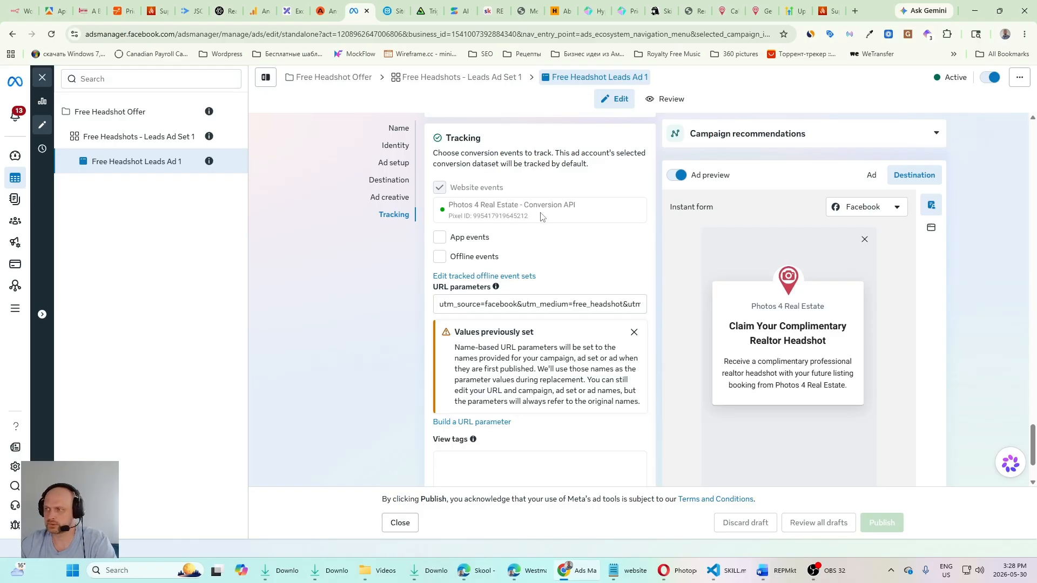
Step: Open the Photos 4 Real Estate - Conversion API dataset in Events Manager and examine its activity chart and event list
mouse_move(22, 330)
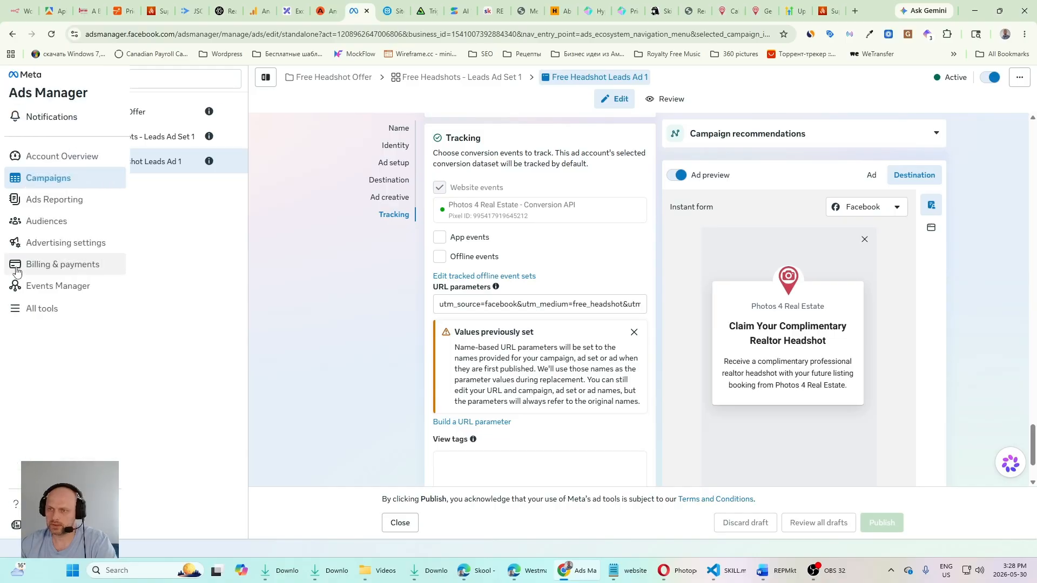
left_click(59, 288)
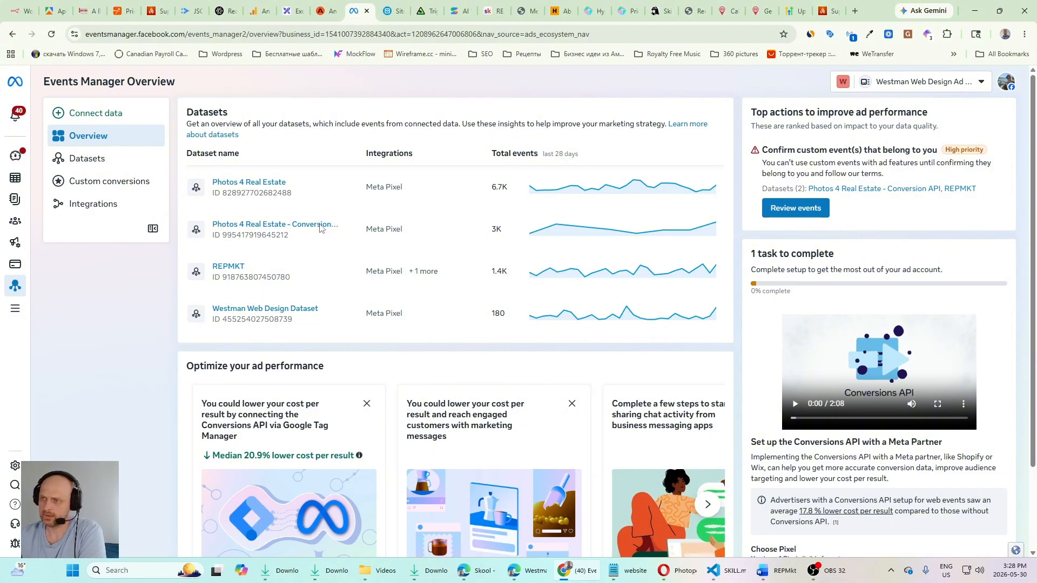
left_click(248, 224)
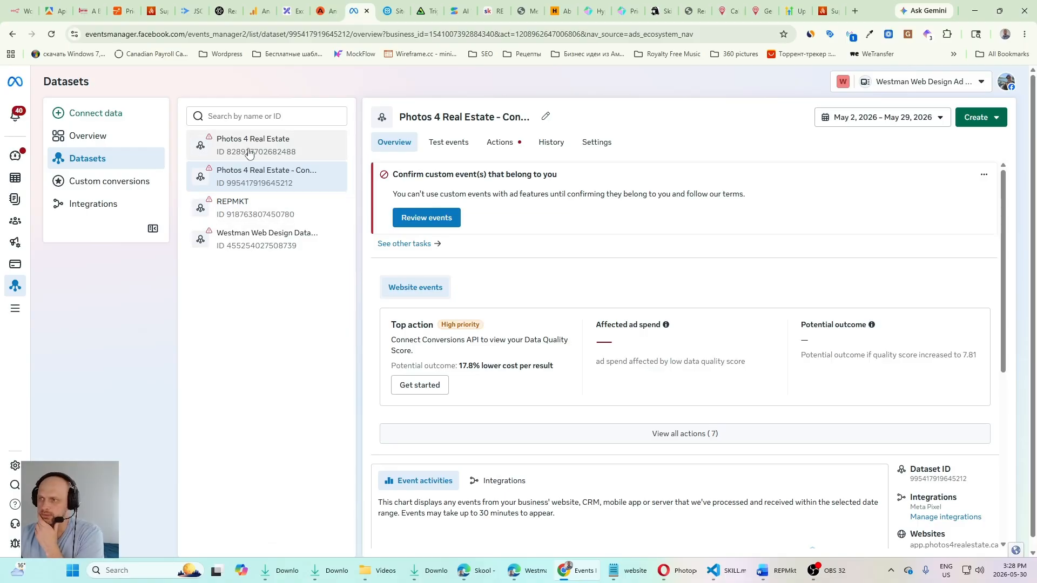
scroll(490, 381, "down", 6)
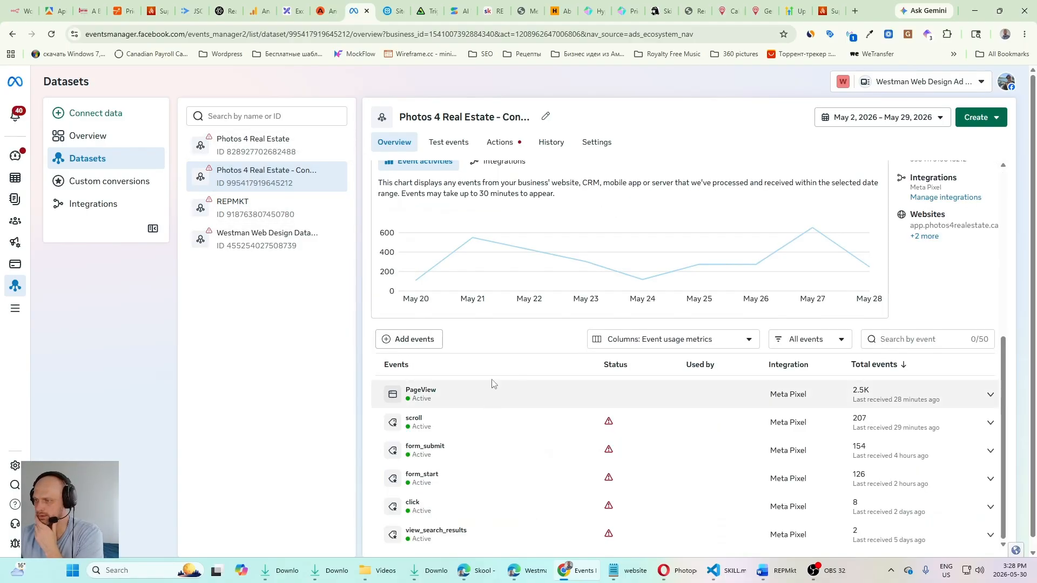
scroll(423, 341, "up", 1)
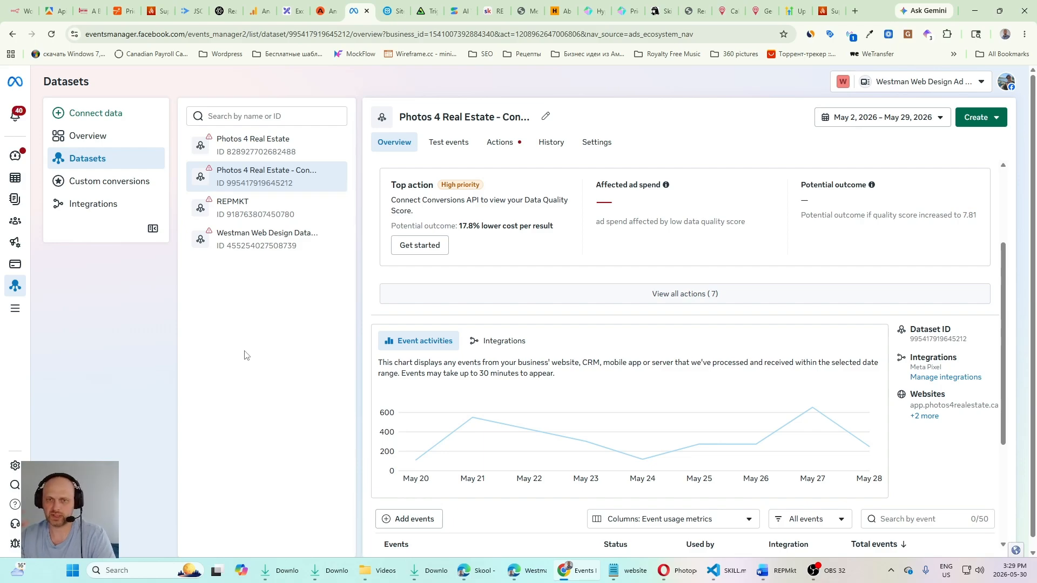
scroll(569, 280, "up", 3)
scroll(888, 341, "down", 7)
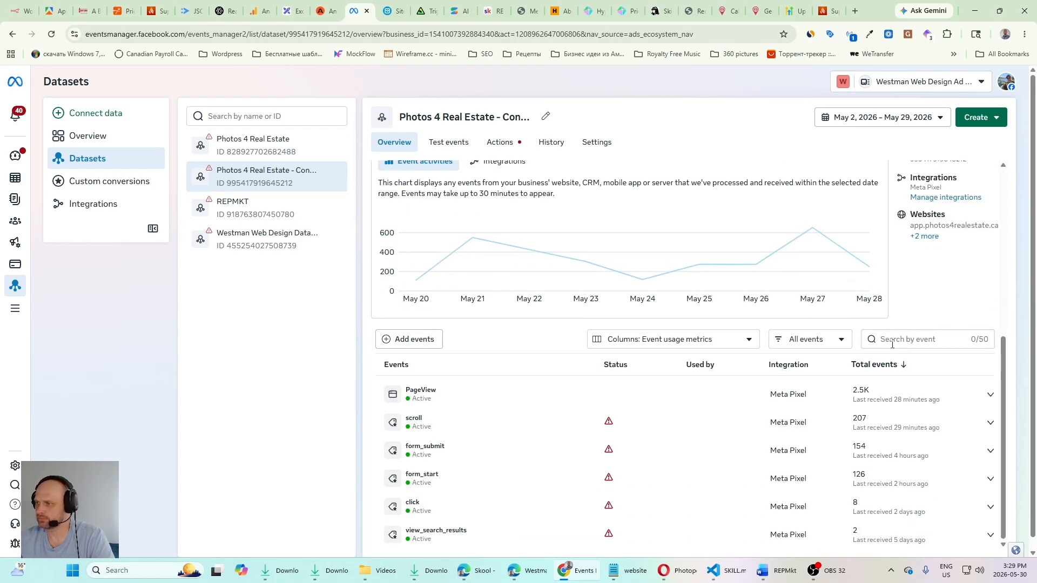
scroll(697, 342, "down", 1)
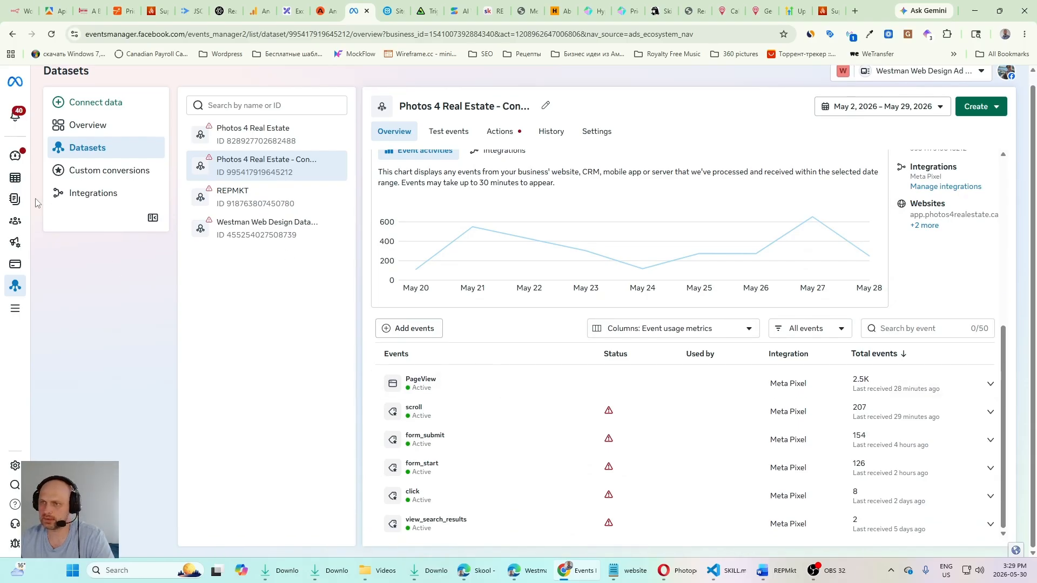
Step: Switch to HighLevel, open the Free Headshots workflow in Special Offers and check the tag in its Add Tag action without changing it
left_click(119, 187)
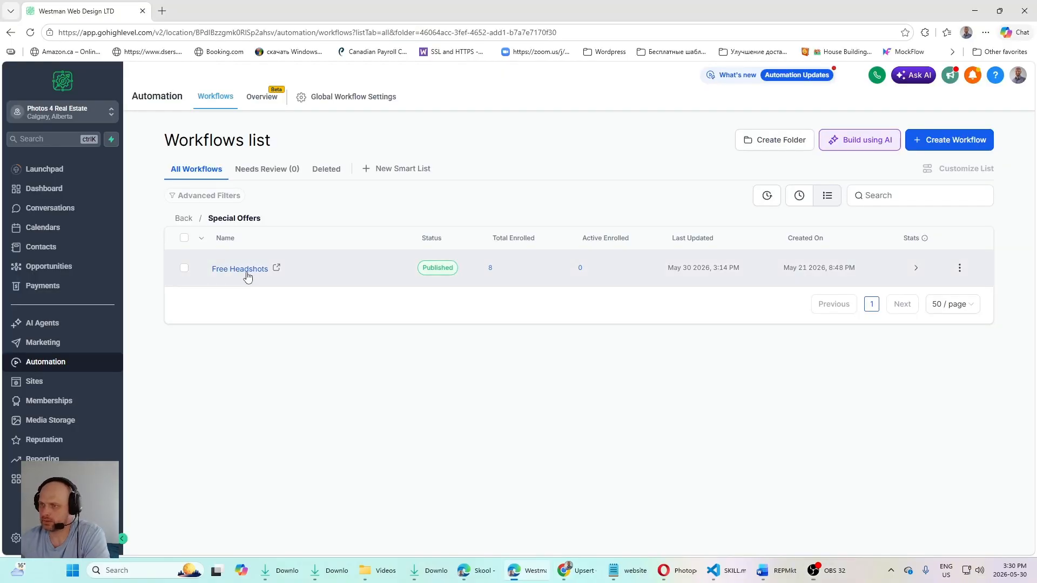
left_click(240, 269)
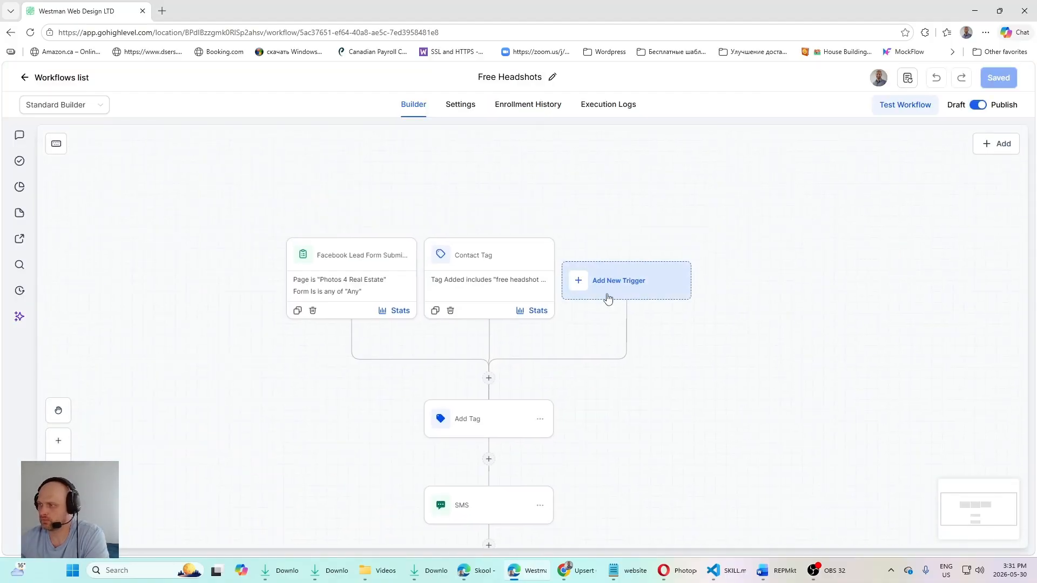
scroll(660, 269, "down", 3)
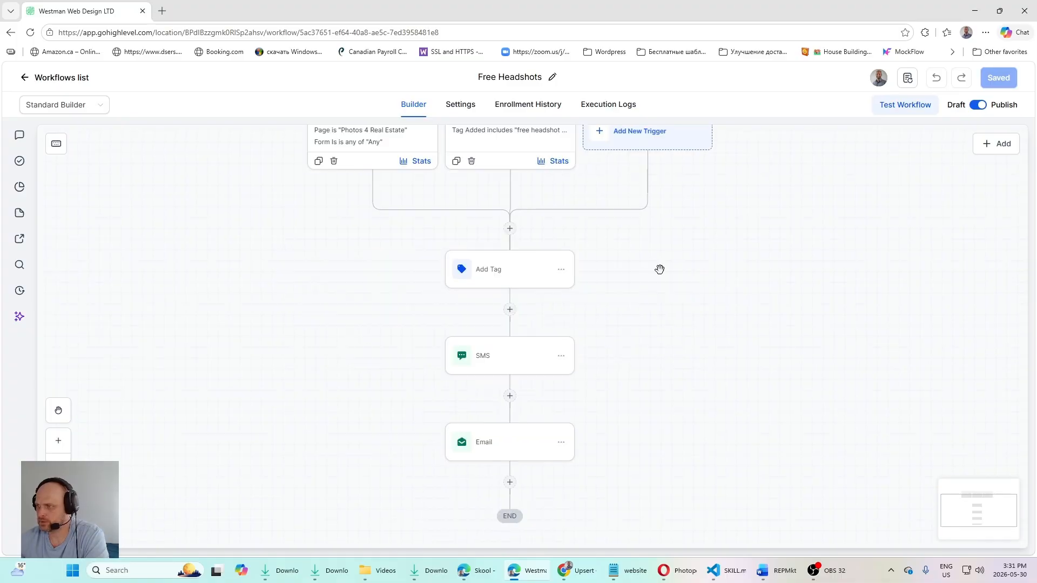
left_click(486, 241)
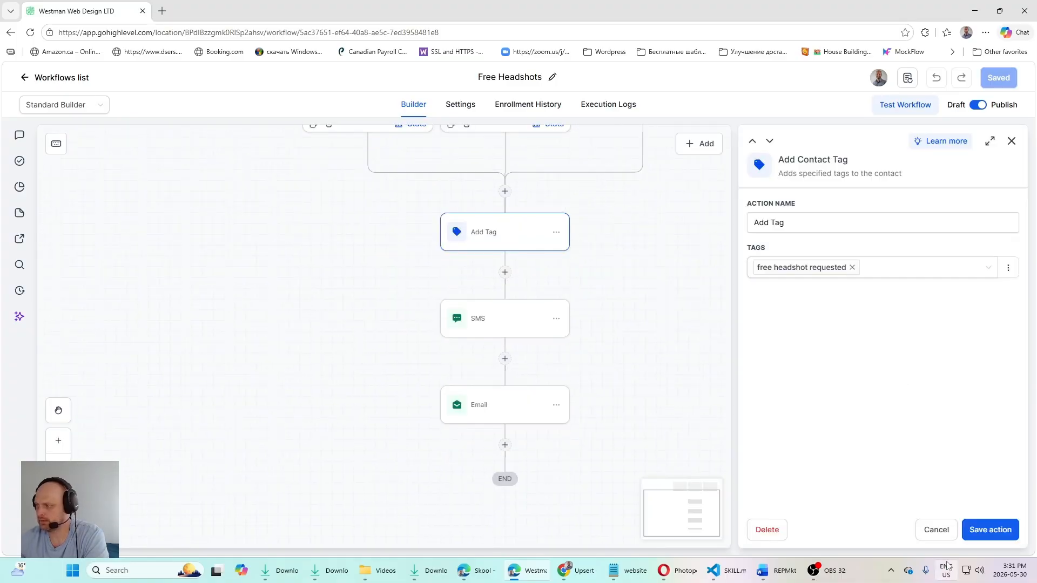
left_click(937, 529)
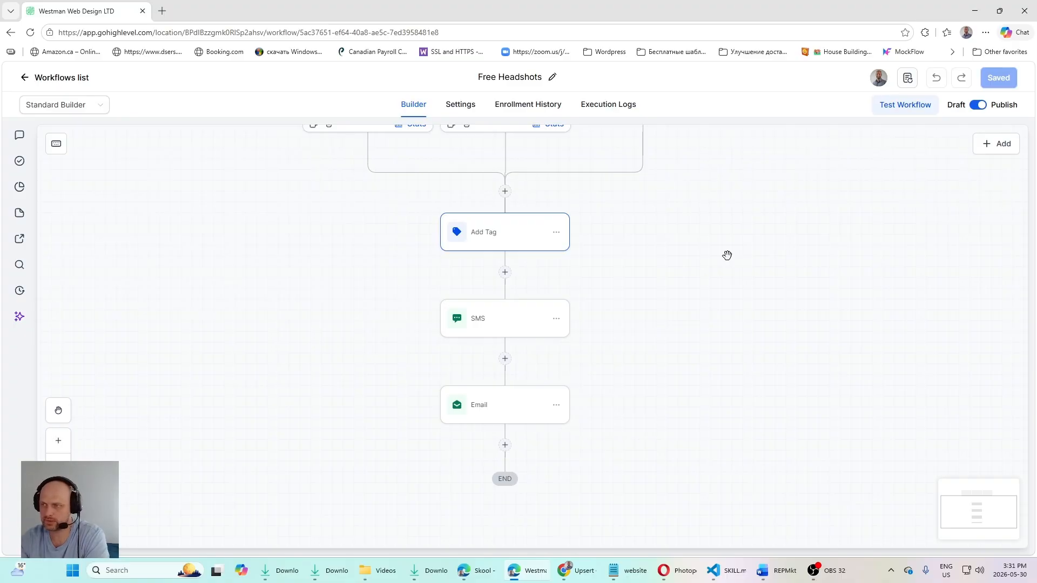
Step: Review the Free Headshots workflow from its Facebook lead form and contact tag triggers down to the SMS and Email actions
left_click_drag(726, 254, 704, 386)
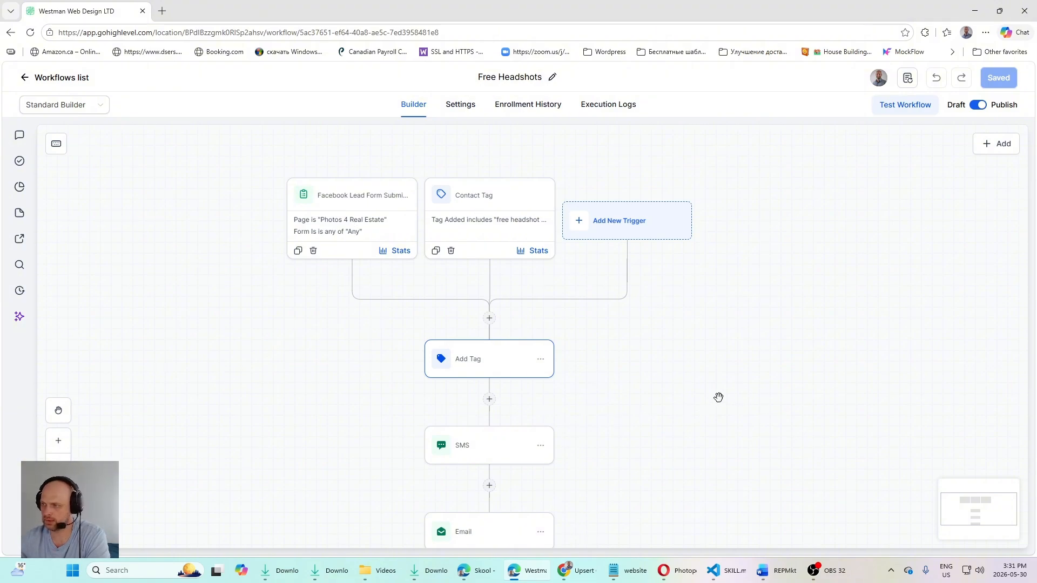
left_click_drag(718, 397, 741, 294)
left_click_drag(691, 324, 669, 256)
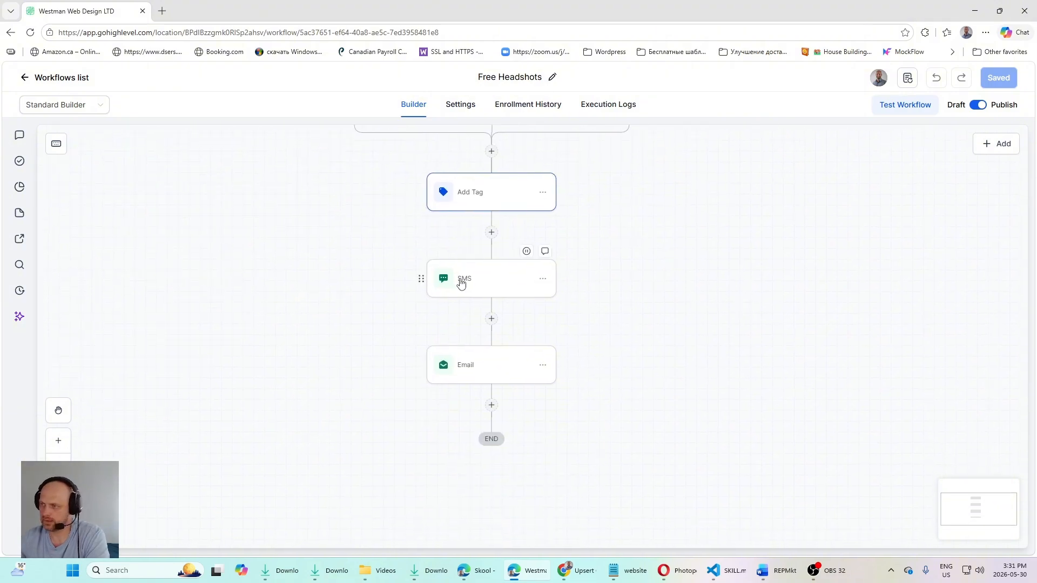
Step: Read the message in the Free Headshots workflow's SMS action and review the Email action's settings down to its email preview
left_click(483, 284)
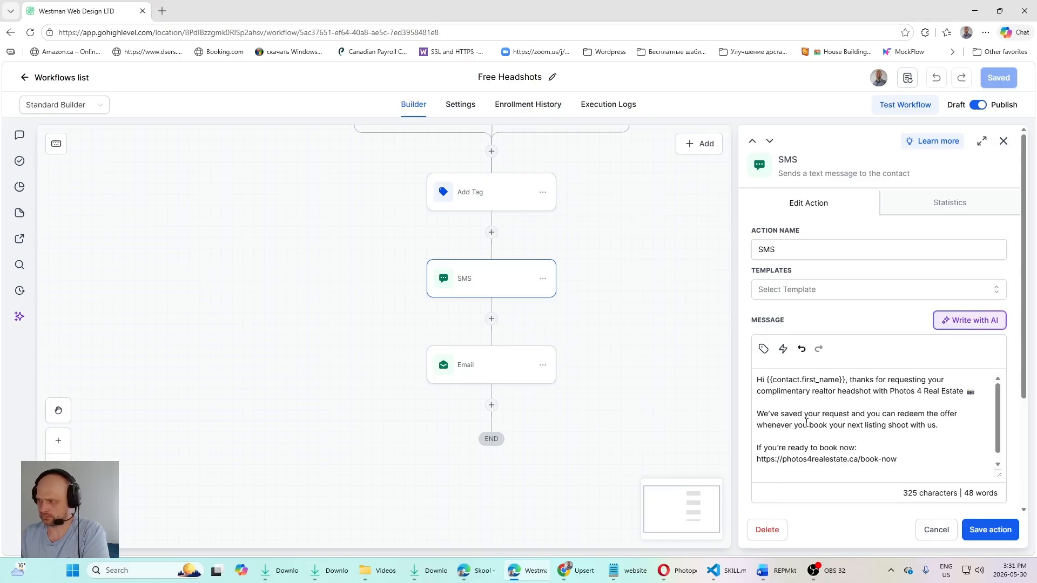
left_click(493, 373)
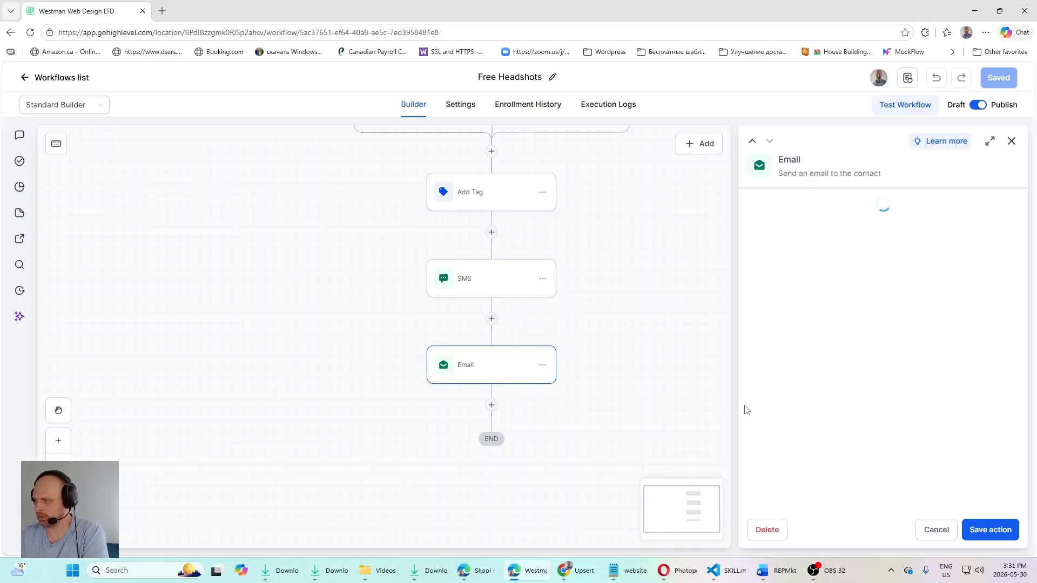
scroll(847, 404, "down", 3)
scroll(848, 404, "down", 3)
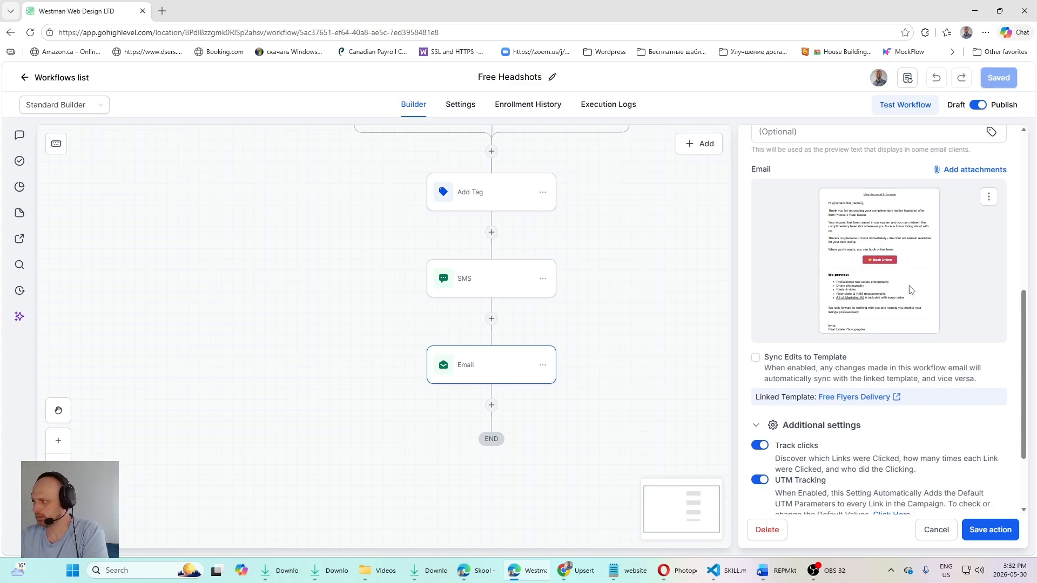
Step: Open the Email action's design for editing and read the Free Headshot Offer email down to its signature
left_click(989, 198)
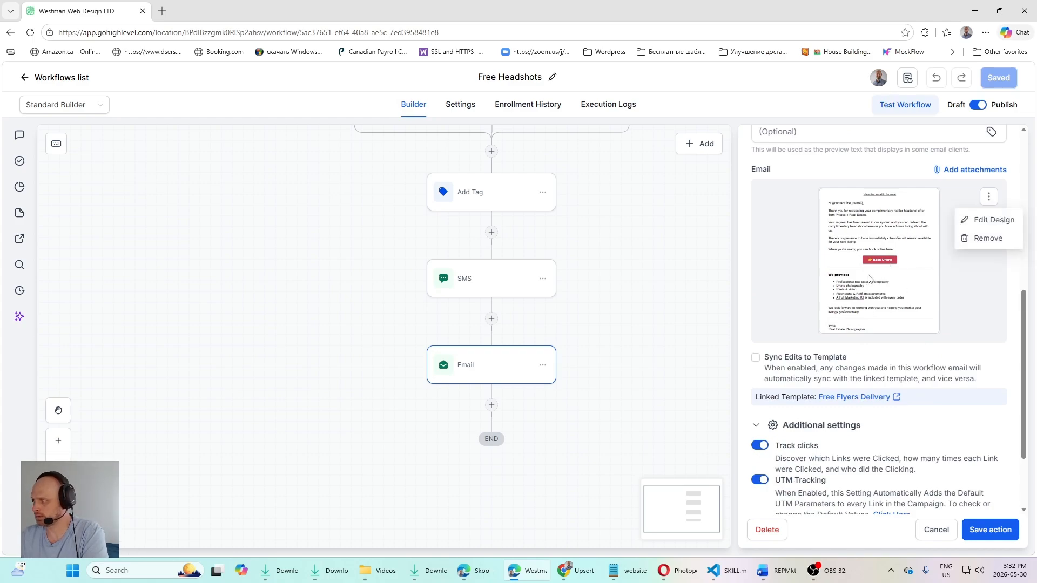
left_click(979, 223)
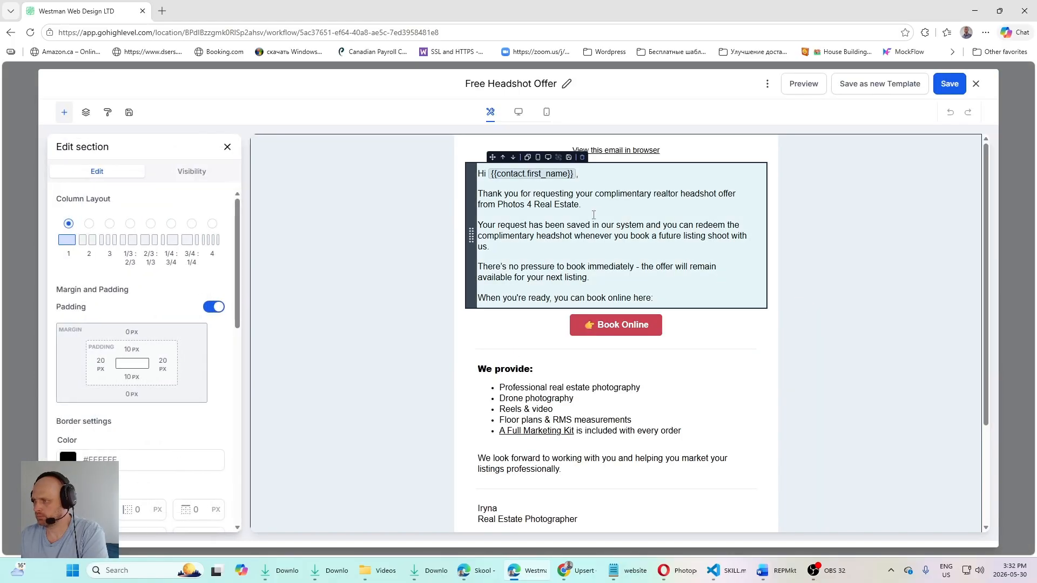
scroll(511, 302, "down", 2)
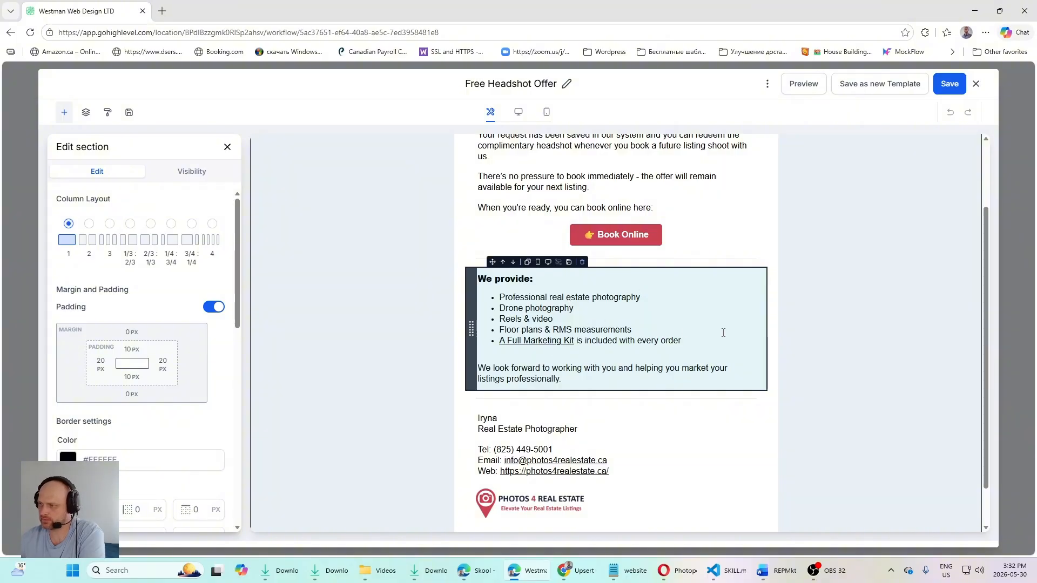
Step: Copy the link behind "A Full Marketing Kit" in the email and open it in a new Chrome tab
double_click(552, 341)
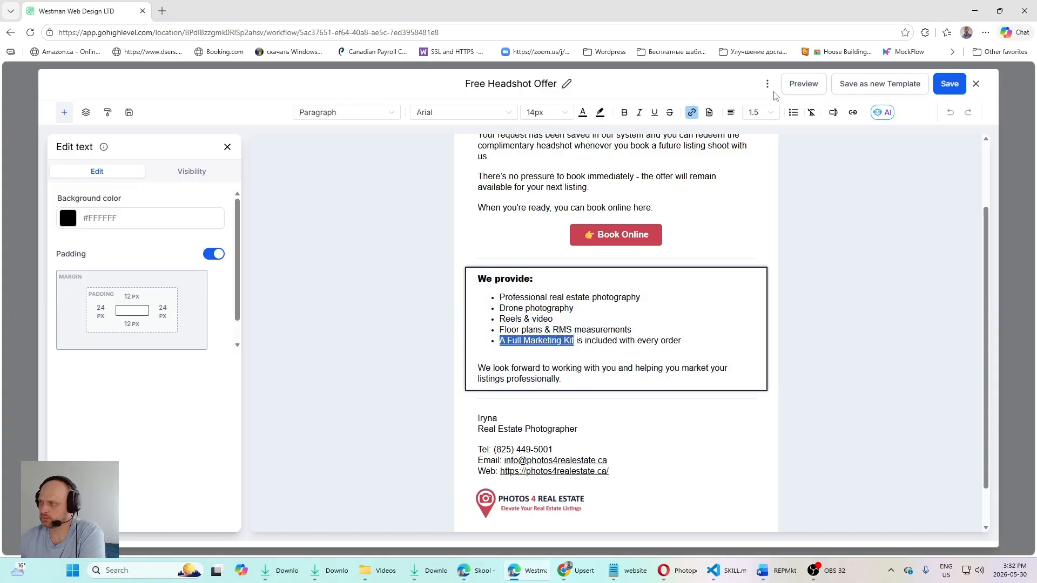
left_click(692, 112)
left_click(643, 213)
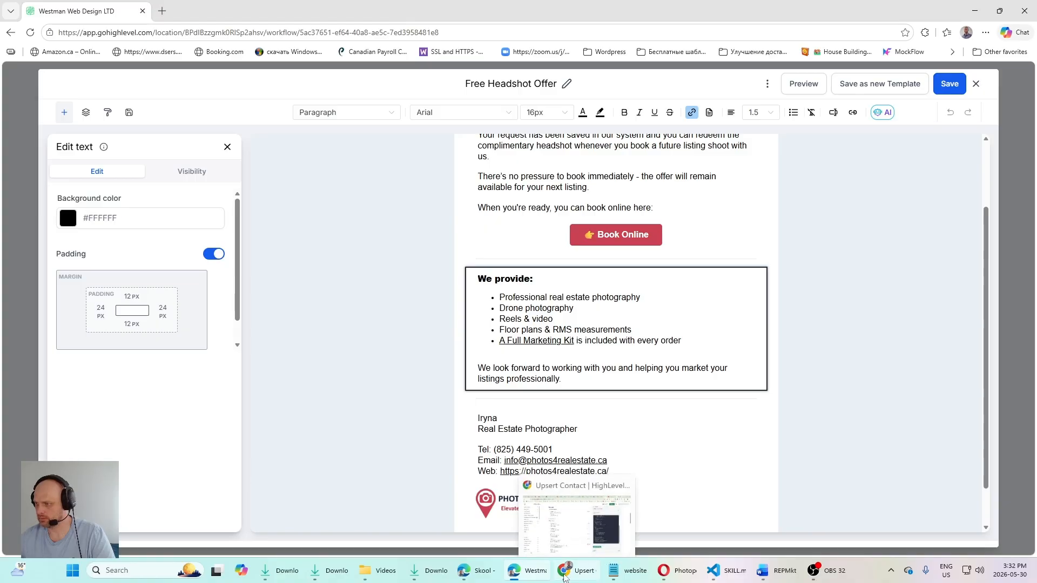
left_click(564, 576)
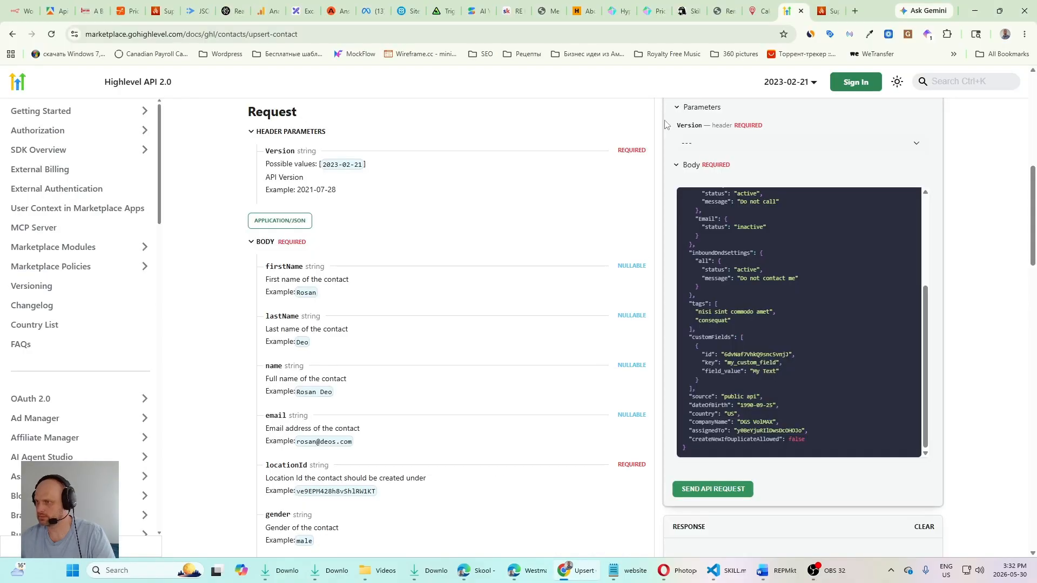
left_click(854, 10)
type("photos4realestate.ca/services/marketing-kit-for-realtors")
key("Return")
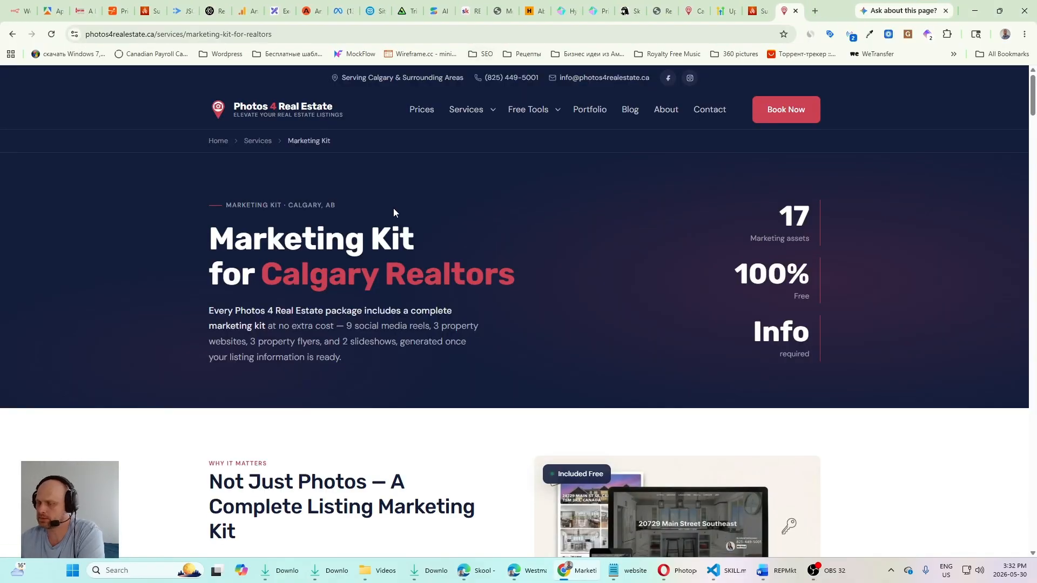
Step: Examine the Marketing Kit page's reels, property websites, flyers, slideshows and service areas, and return to its heading
scroll(393, 213, "down", 2)
scroll(324, 227, "up", 2)
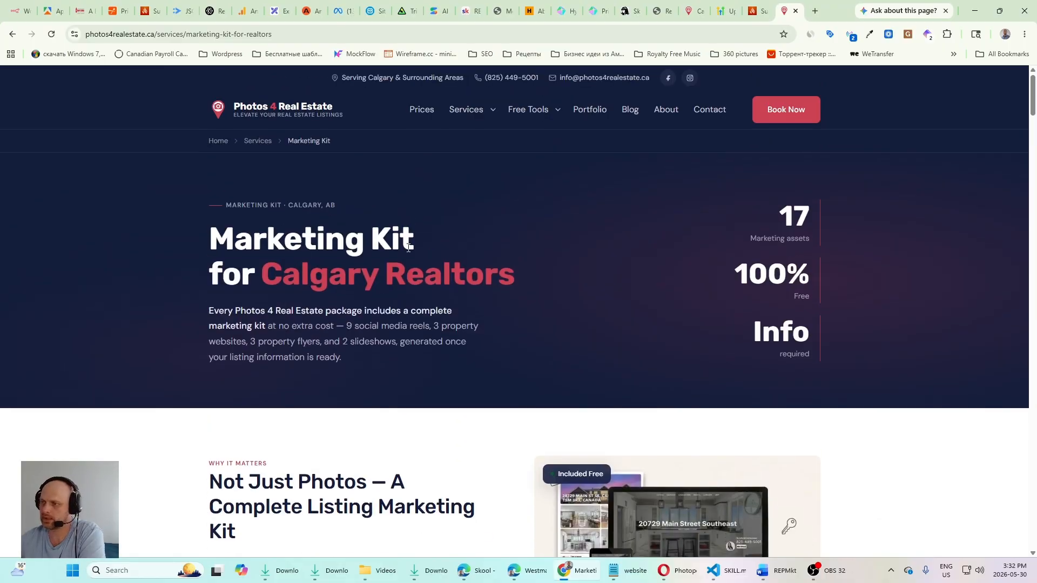
scroll(453, 282, "down", 10)
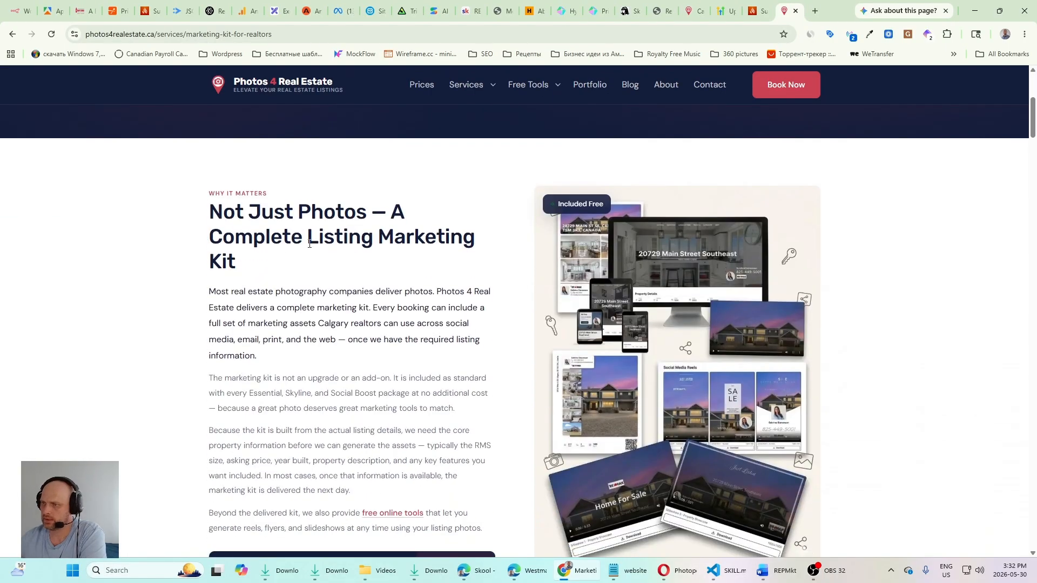
scroll(604, 318, "down", 5)
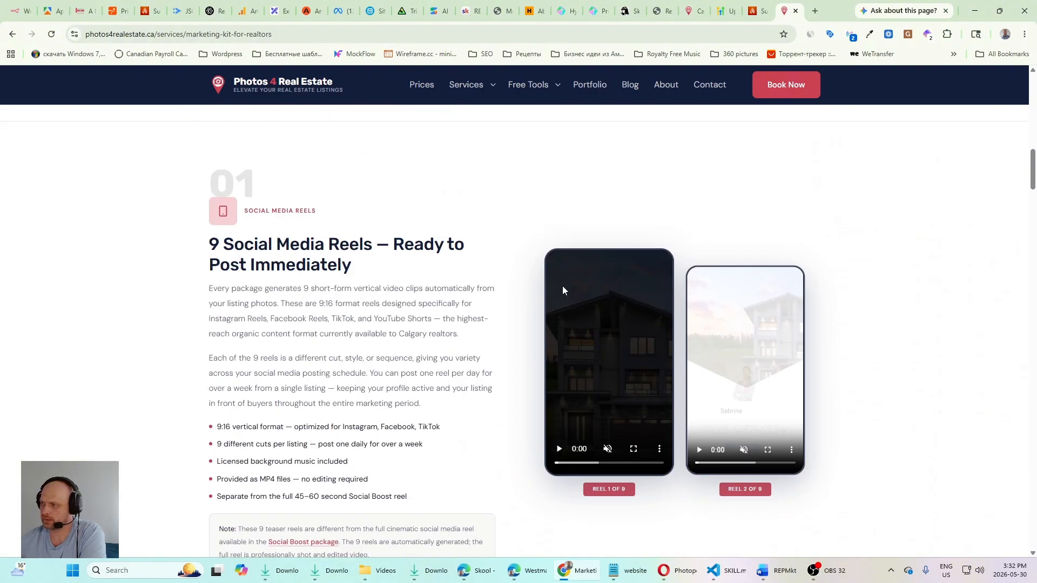
scroll(562, 290, "down", 5)
scroll(192, 256, "up", 7)
scroll(484, 331, "down", 10)
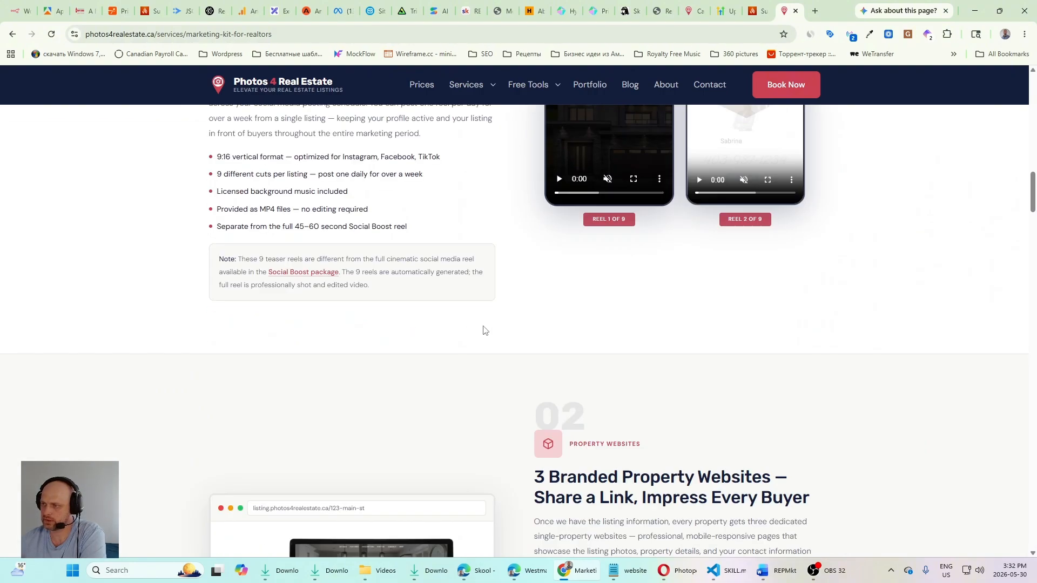
scroll(486, 270, "down", 3)
scroll(401, 275, "up", 2)
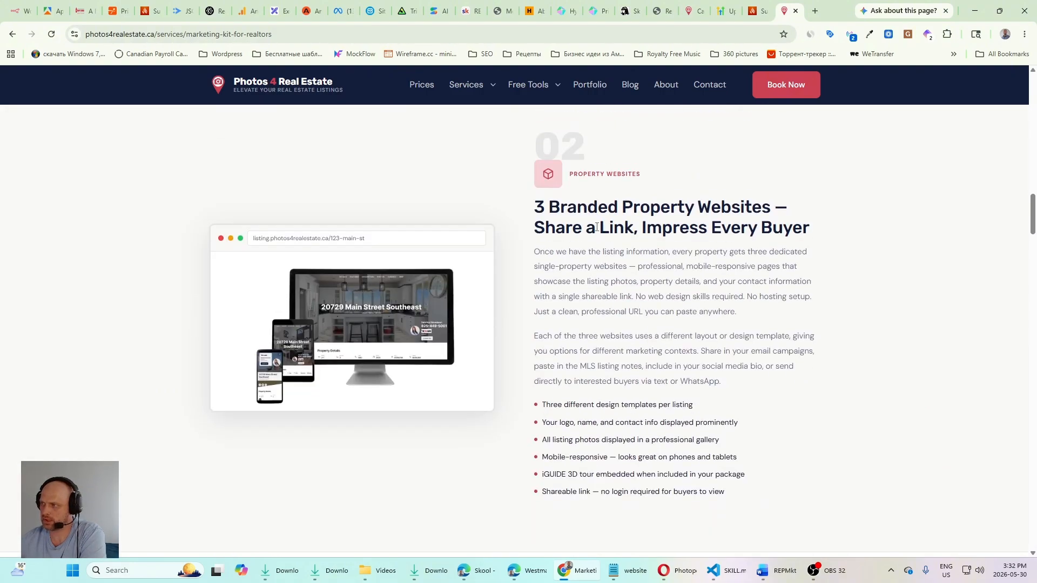
scroll(286, 361, "down", 8)
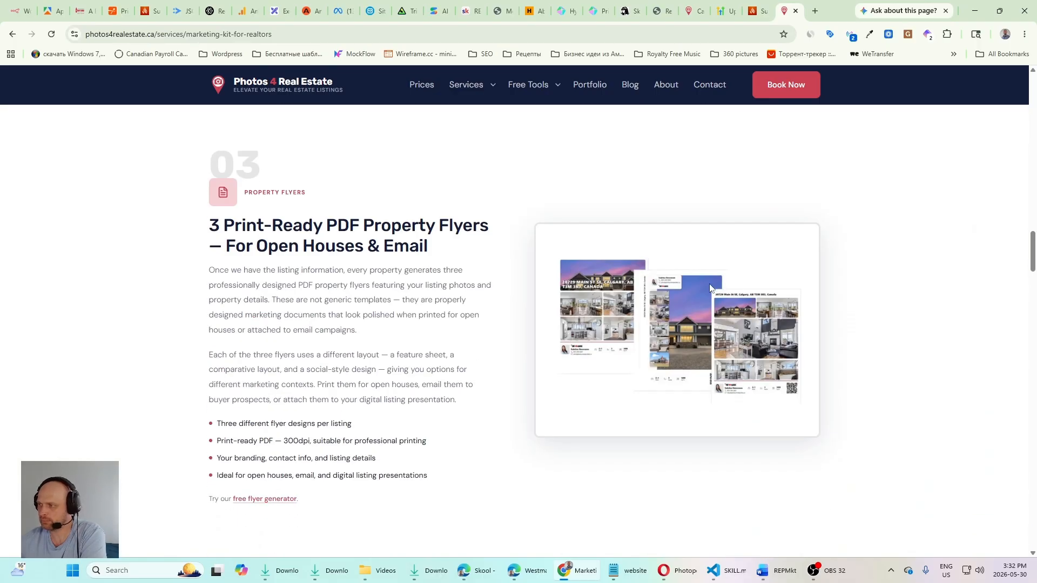
scroll(483, 342, "down", 8)
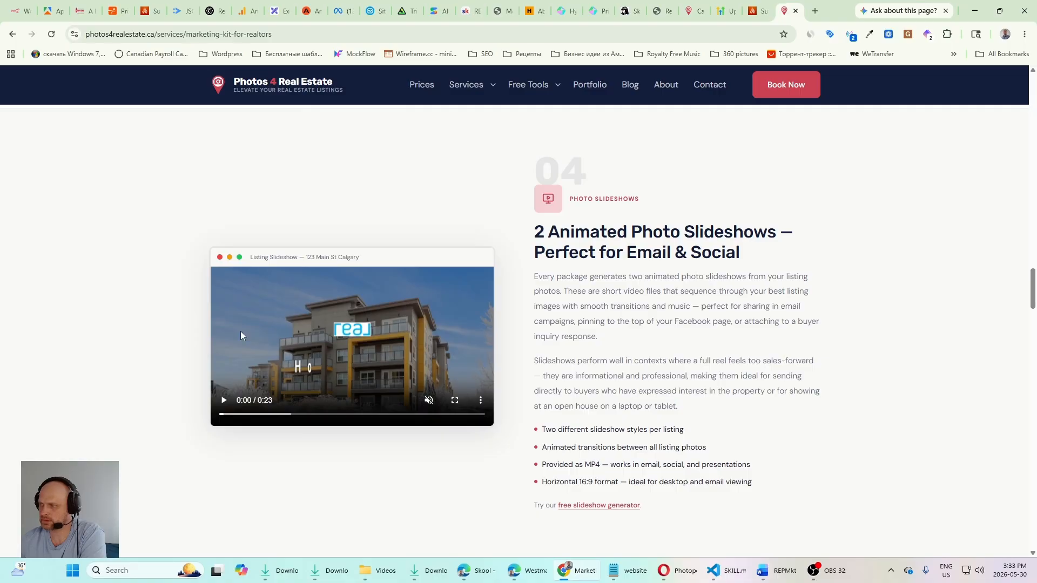
scroll(482, 327, "down", 20)
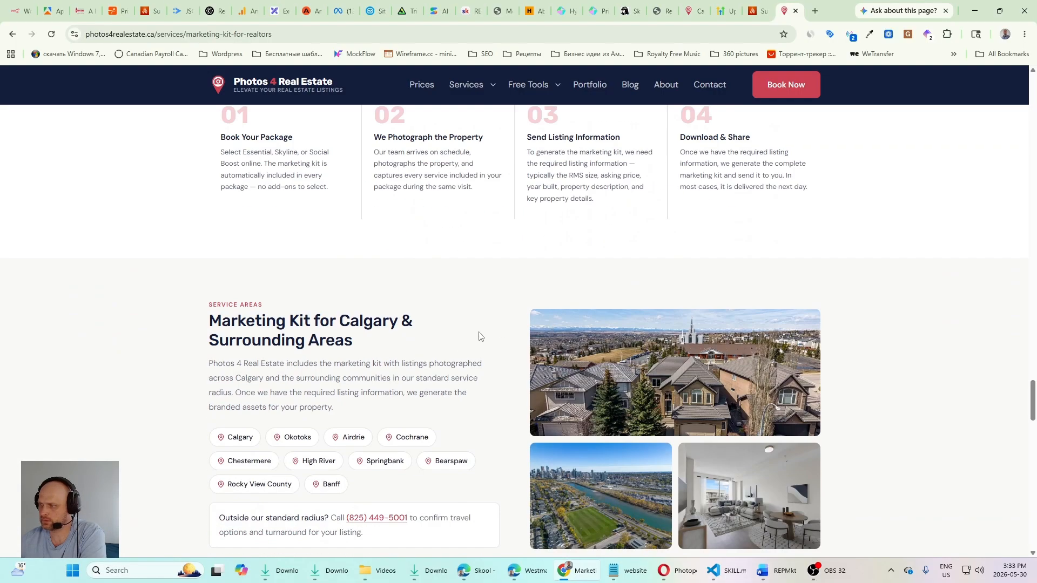
scroll(479, 335, "down", 5)
scroll(830, 297, "up", 20)
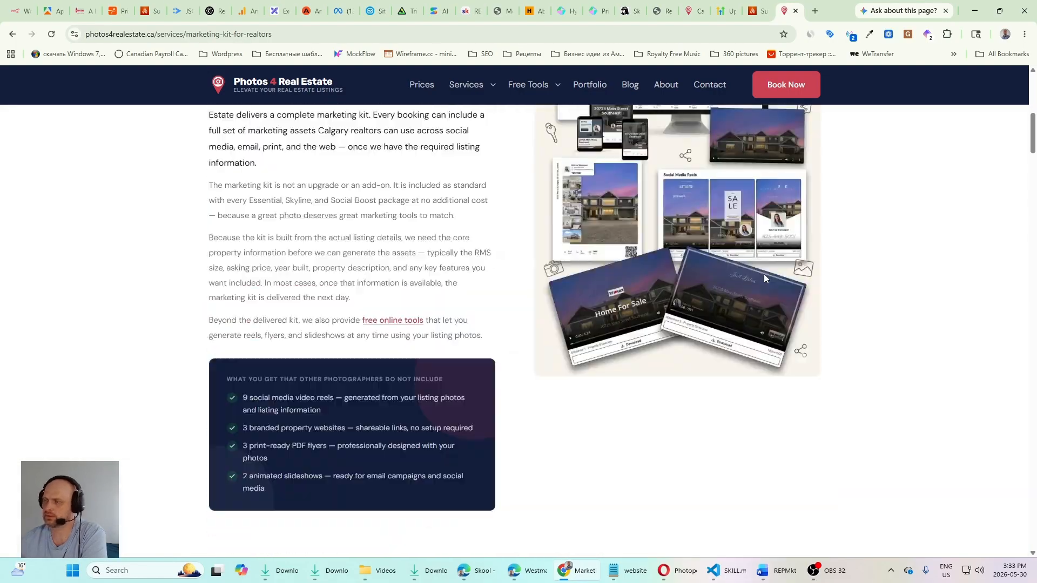
scroll(763, 274, "up", 10)
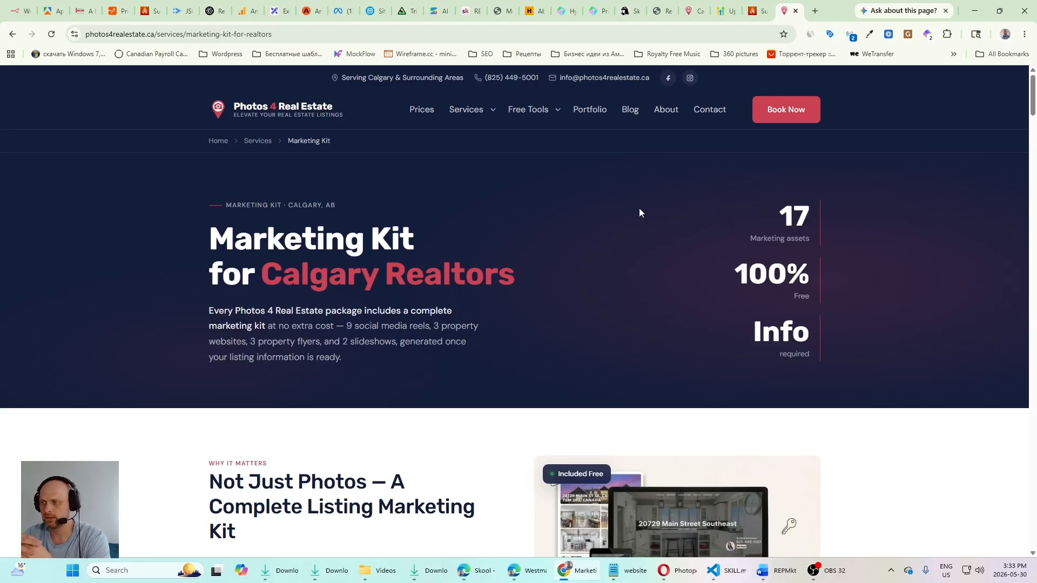
Step: Go through the Marketing Kit page again, from the "Not Just Photos" introduction to the "Everything Included" summary, and return to its heading
scroll(639, 211, "down", 3)
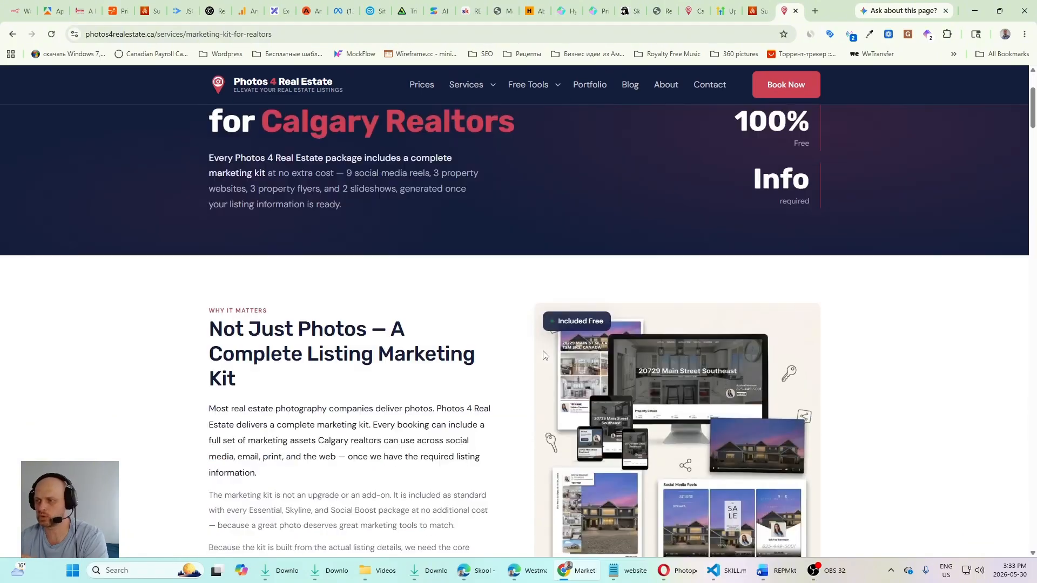
scroll(503, 349, "down", 3)
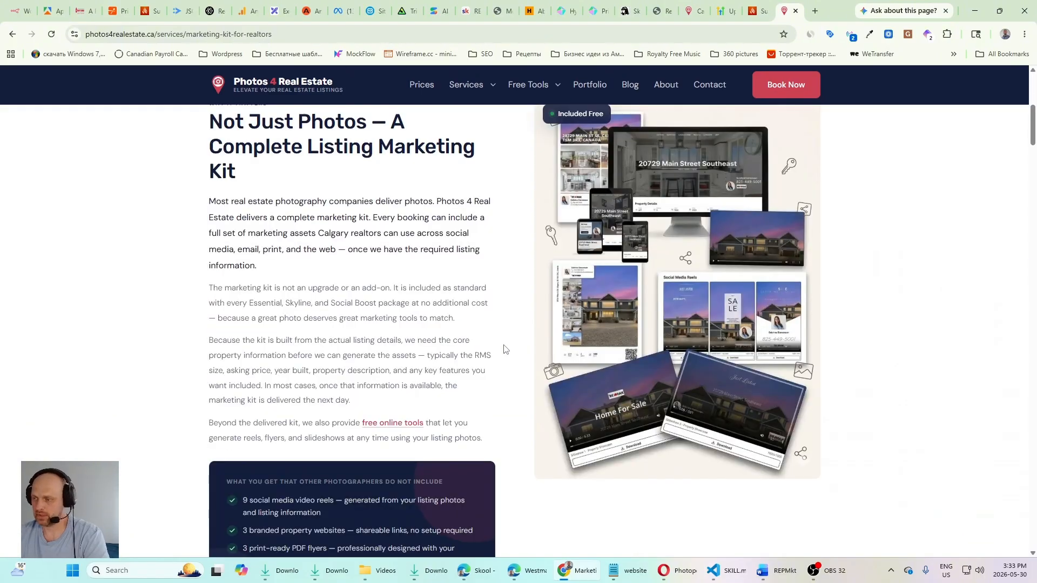
scroll(504, 349, "up", 3)
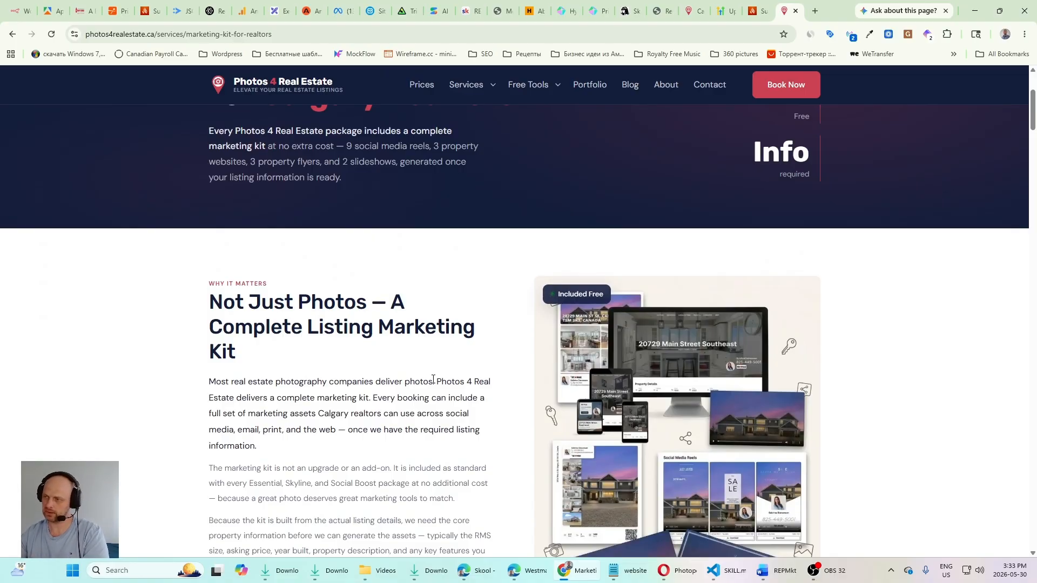
scroll(414, 423, "down", 2)
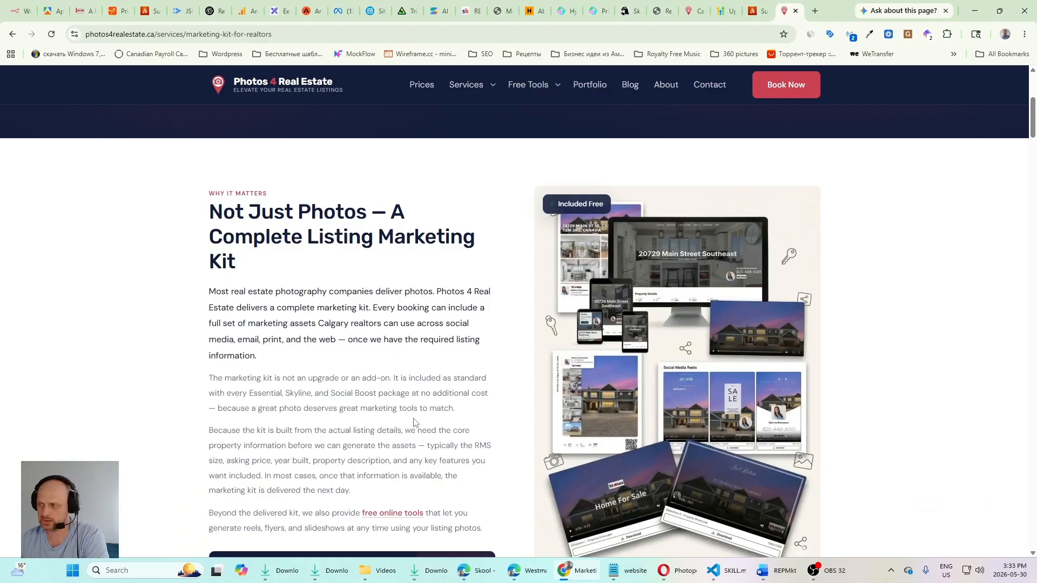
scroll(413, 423, "down", 5)
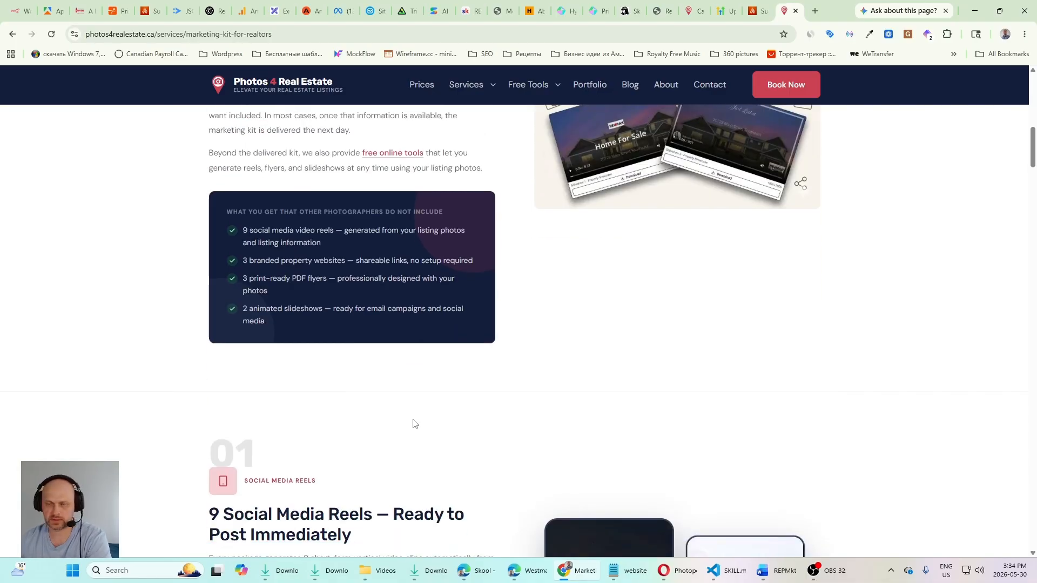
scroll(451, 445, "down", 6)
scroll(451, 445, "up", 5)
scroll(450, 442, "down", 8)
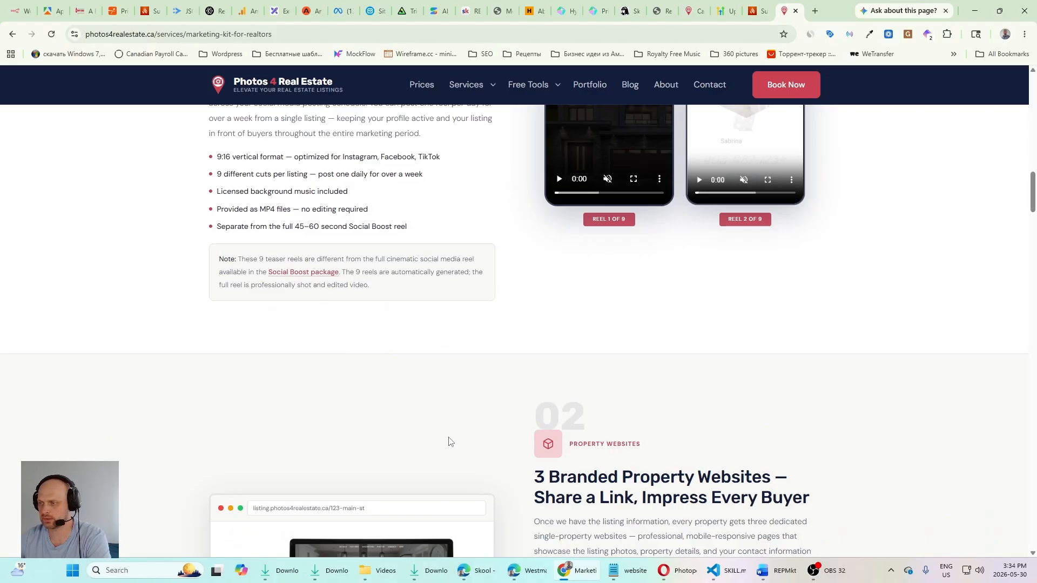
scroll(679, 405, "down", 20)
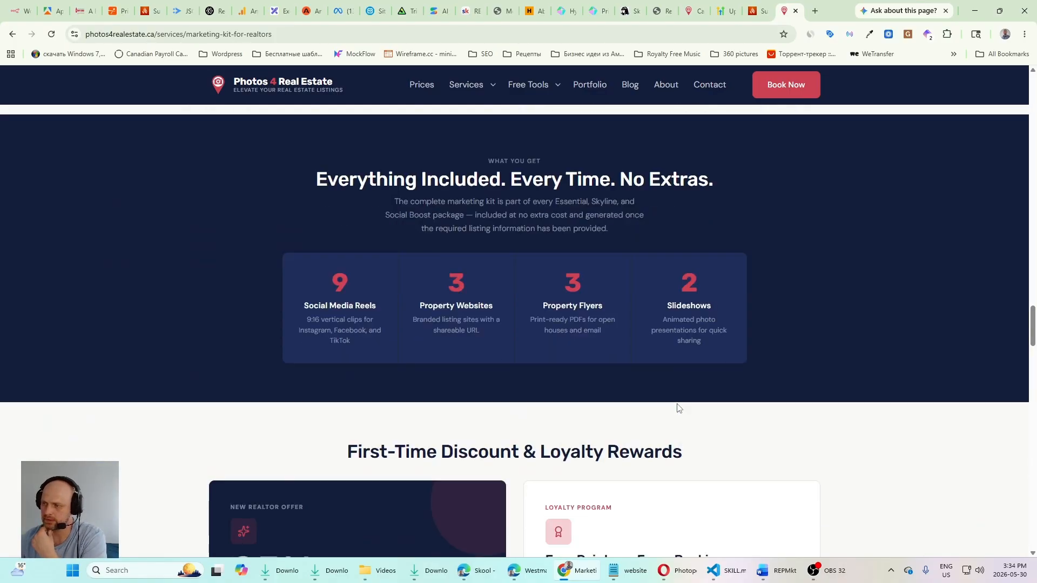
scroll(678, 409, "down", 6)
scroll(749, 425, "up", 20)
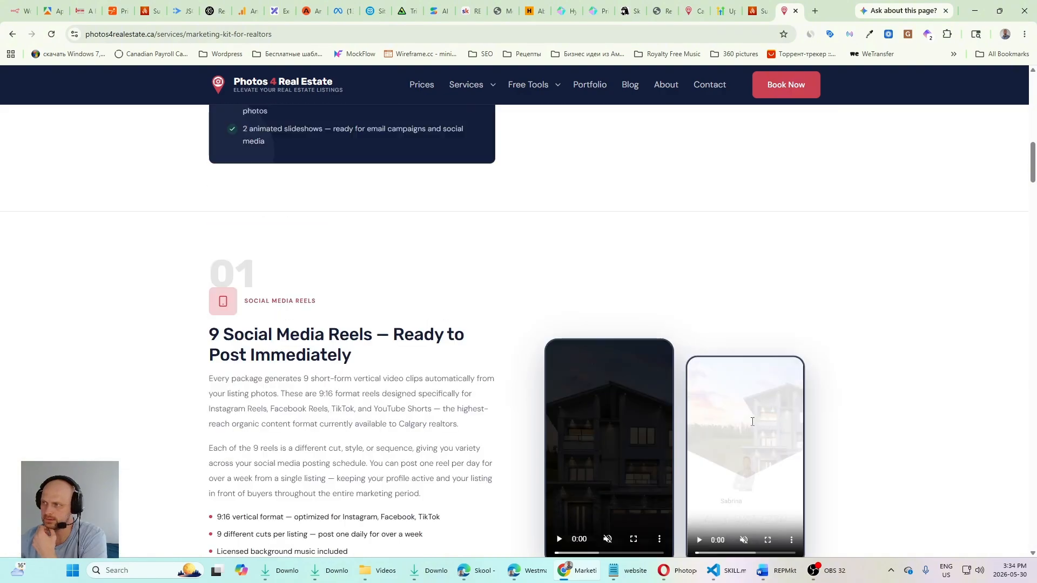
scroll(752, 421, "up", 15)
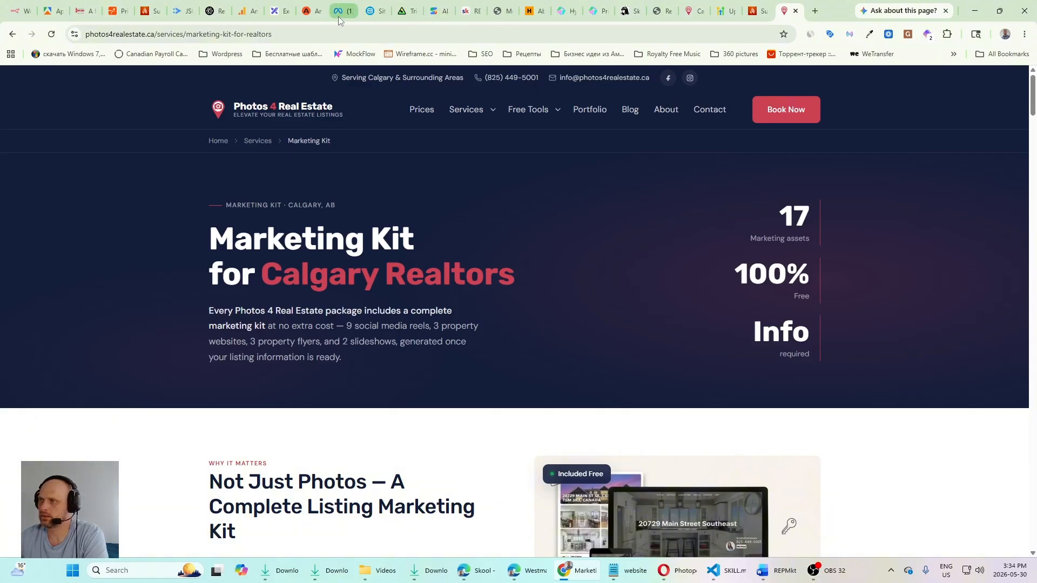
Step: Review the funnel diagram in Excalidraw and switch to HighLevel to view the Contacts list with its tags
left_click(281, 11)
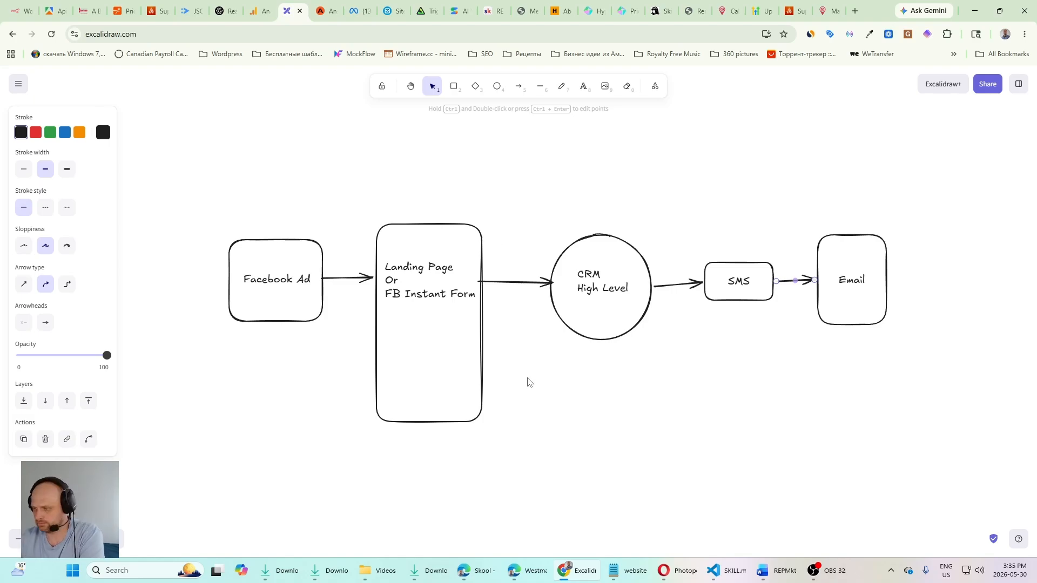
mouse_move(489, 566)
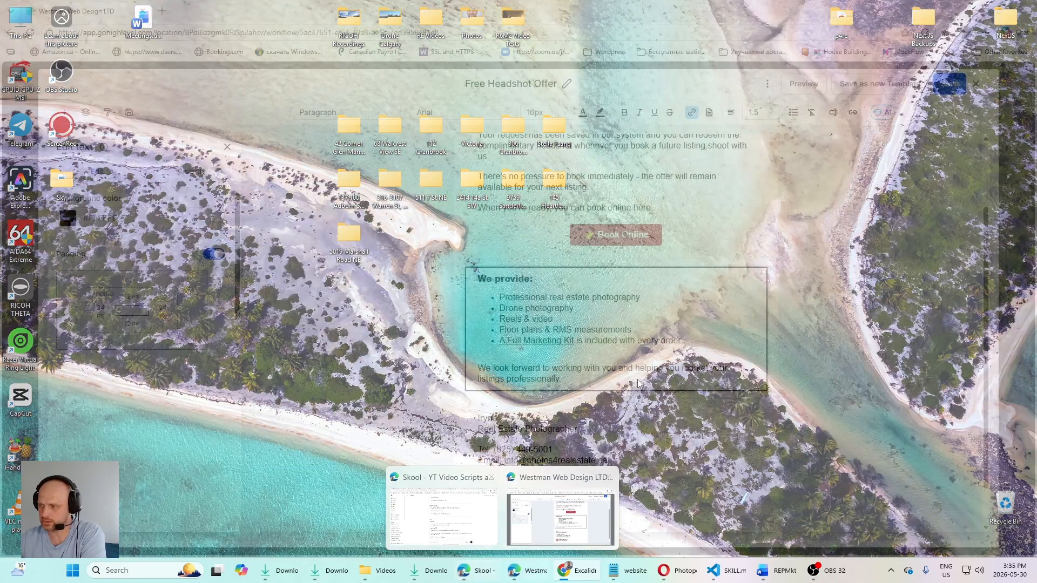
left_click(560, 519)
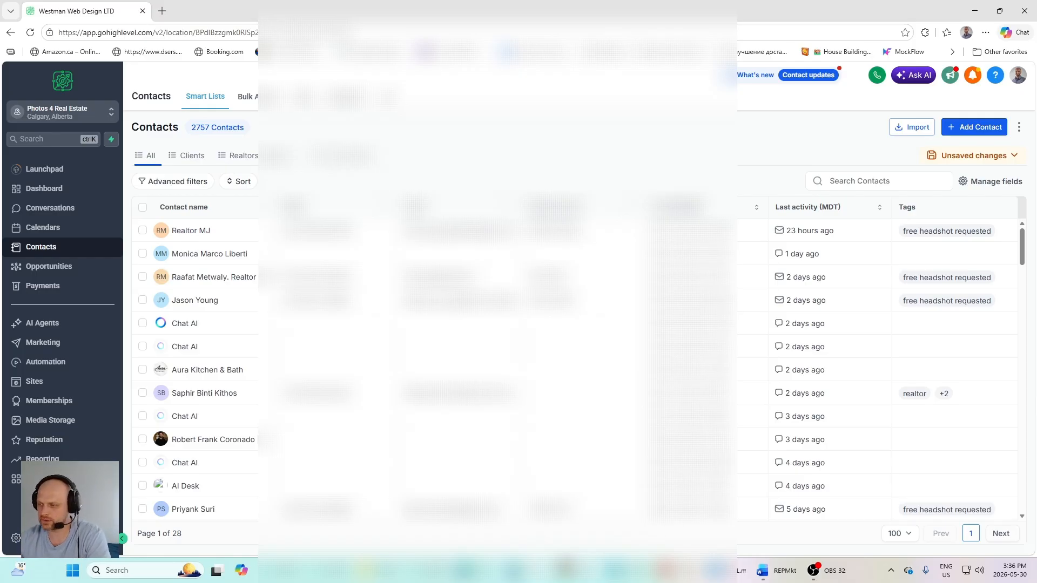
Step: Check the campaign results in Ads Manager and switch back to the HighLevel Contacts list
left_click(570, 571)
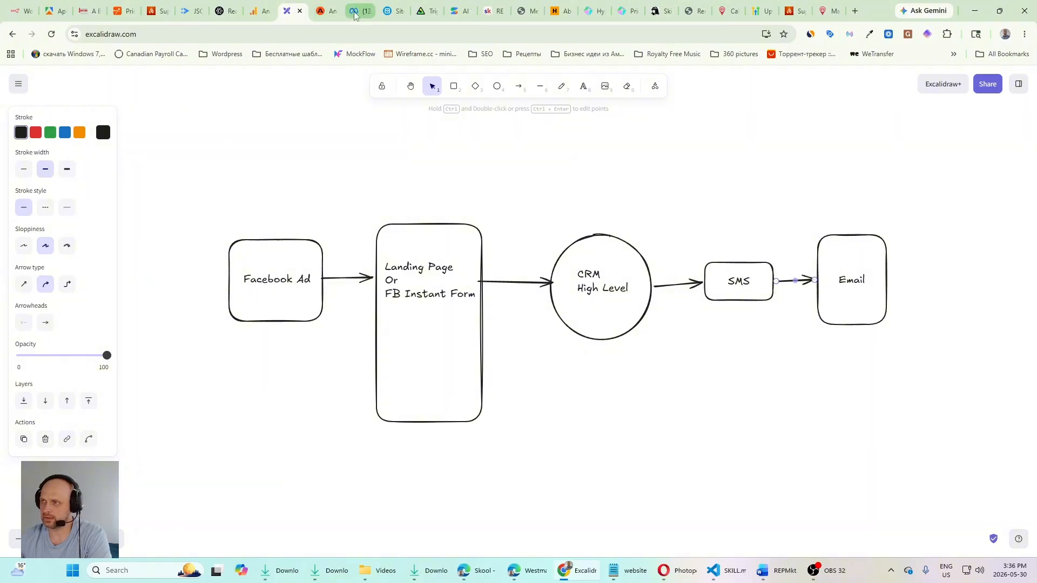
left_click(357, 12)
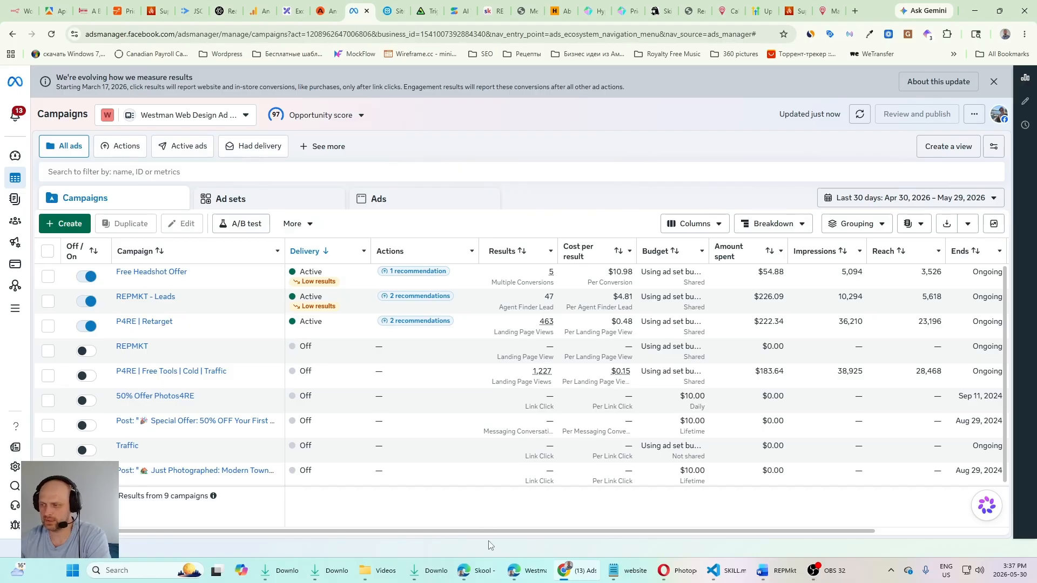
mouse_move(484, 574)
left_click(562, 516)
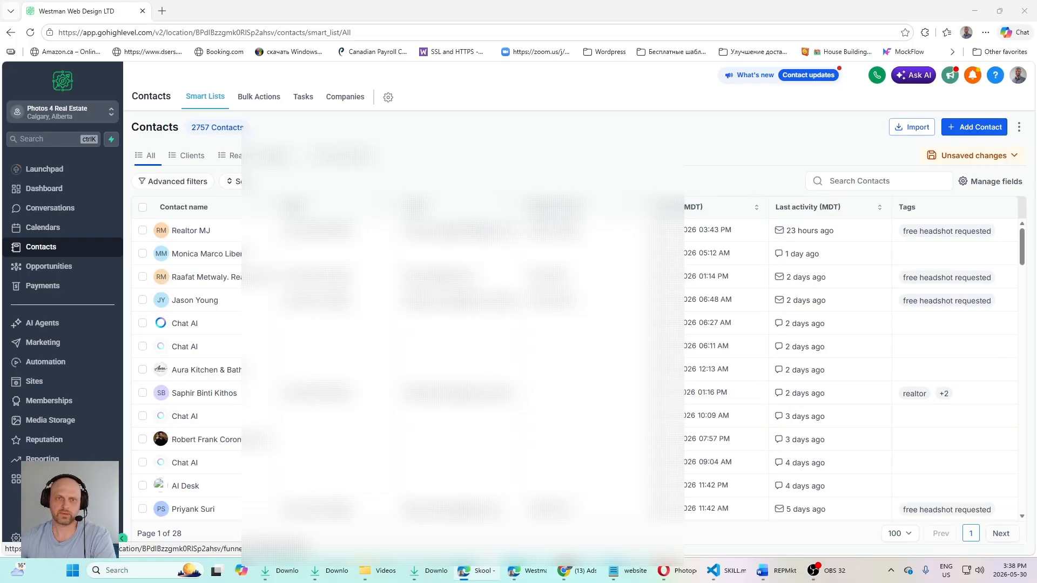